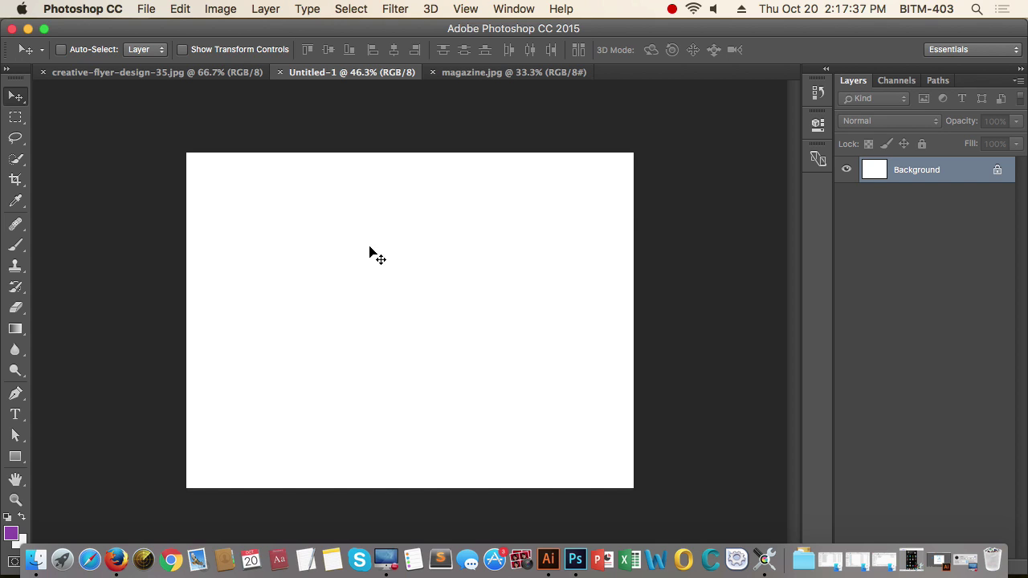
Step: Draw an orange rectangle about 645 × 434 px and move it to the centre of the blank canvas
key(u)
drag(327, 250, 568, 410)
click(771, 115)
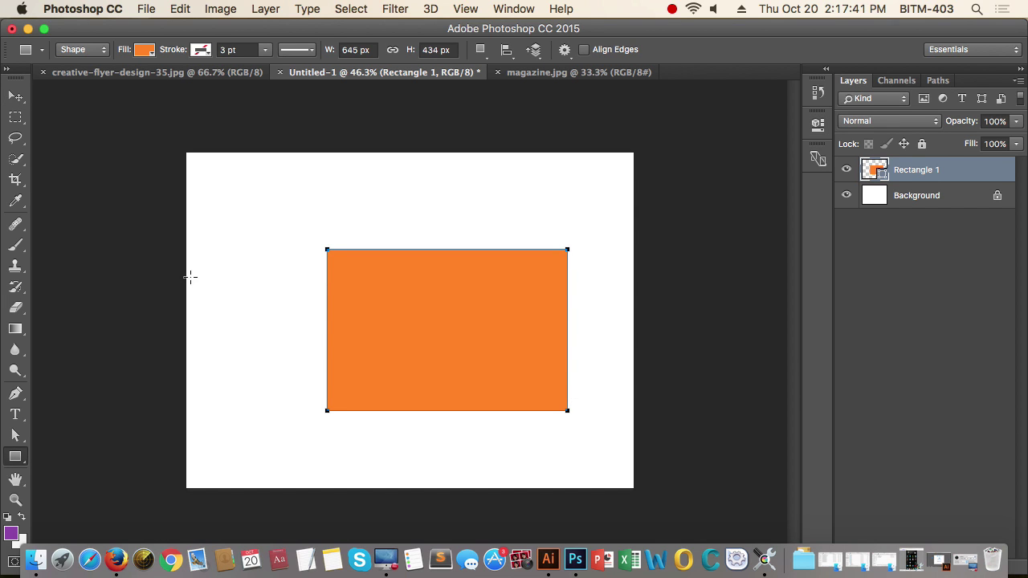
click(15, 95)
drag(439, 291, 445, 325)
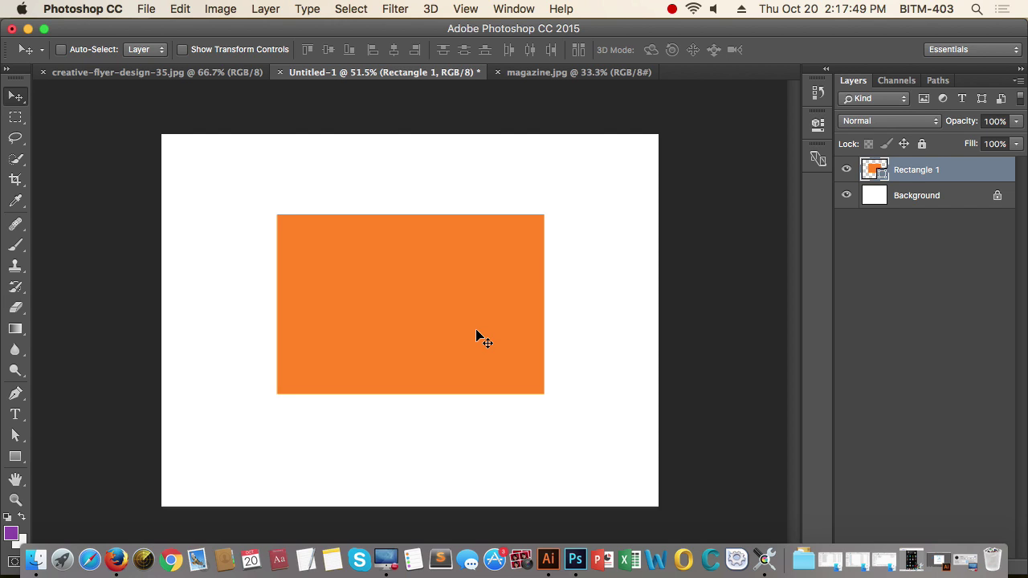
Step: Warp the rectangle so its upper edge arches upward, its upper-right corner moves inward and its right side bends in
key(super+t)
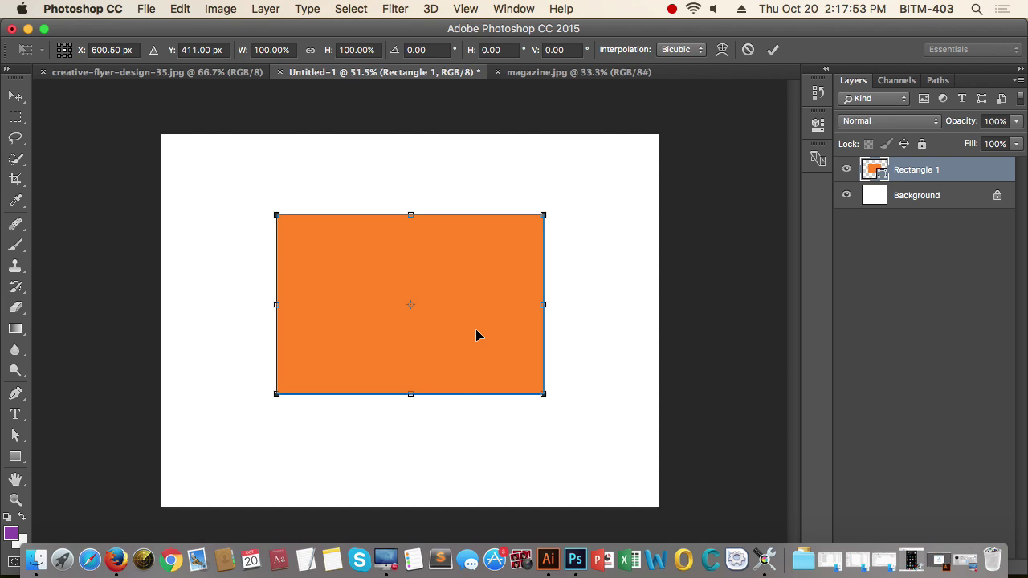
right_click(476, 335)
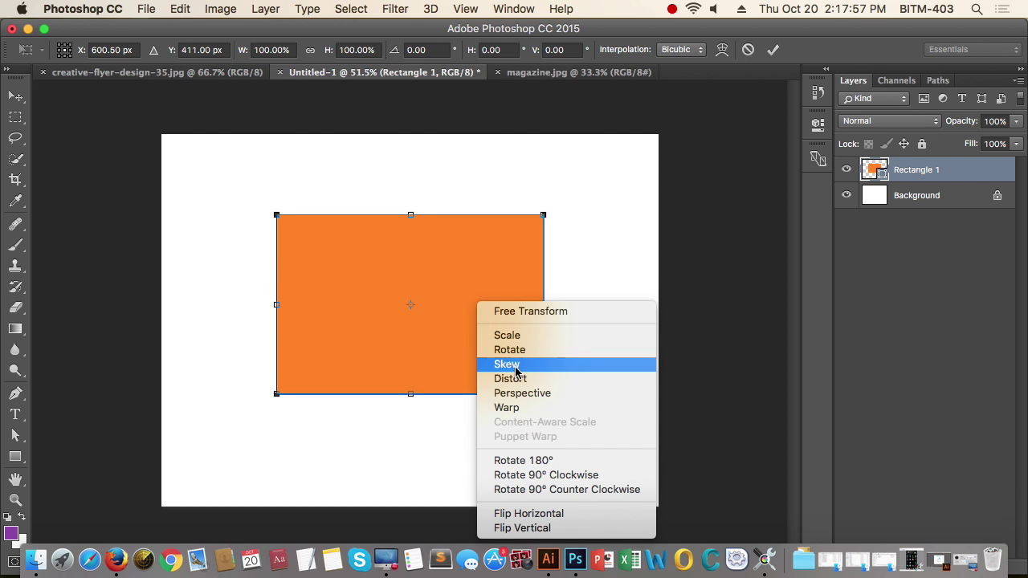
click(523, 408)
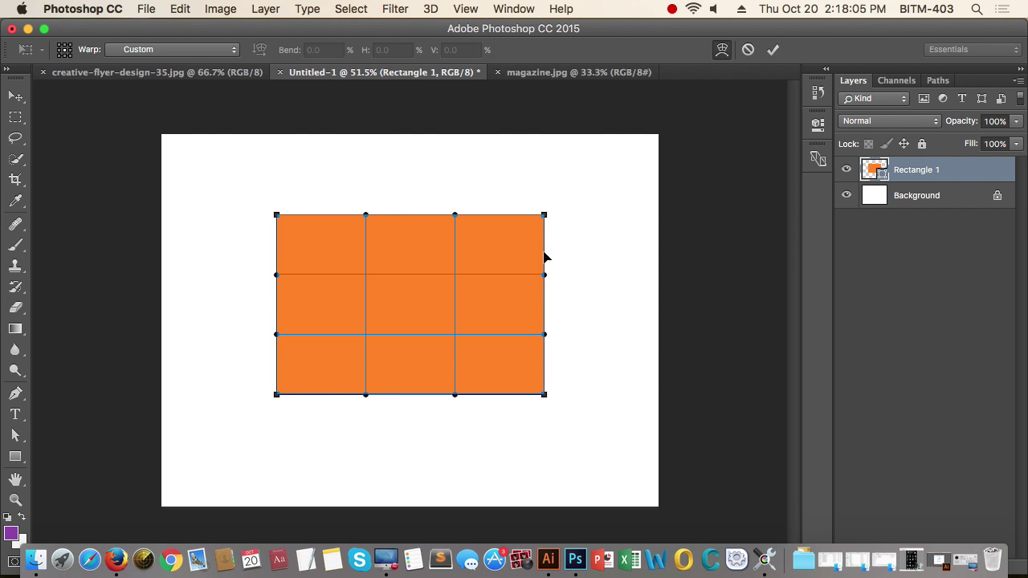
click(544, 217)
drag(543, 218, 531, 224)
drag(455, 216, 454, 178)
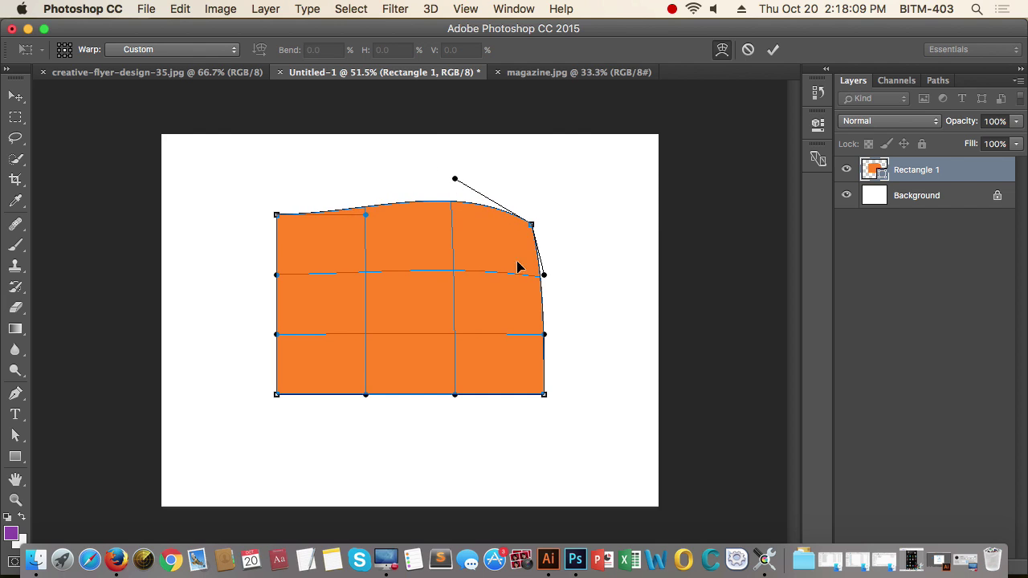
drag(543, 274, 507, 279)
drag(366, 215, 373, 183)
Step: Bend the rectangle's left side inward and curve its lower edge into a wave using the warp handles
click(276, 276)
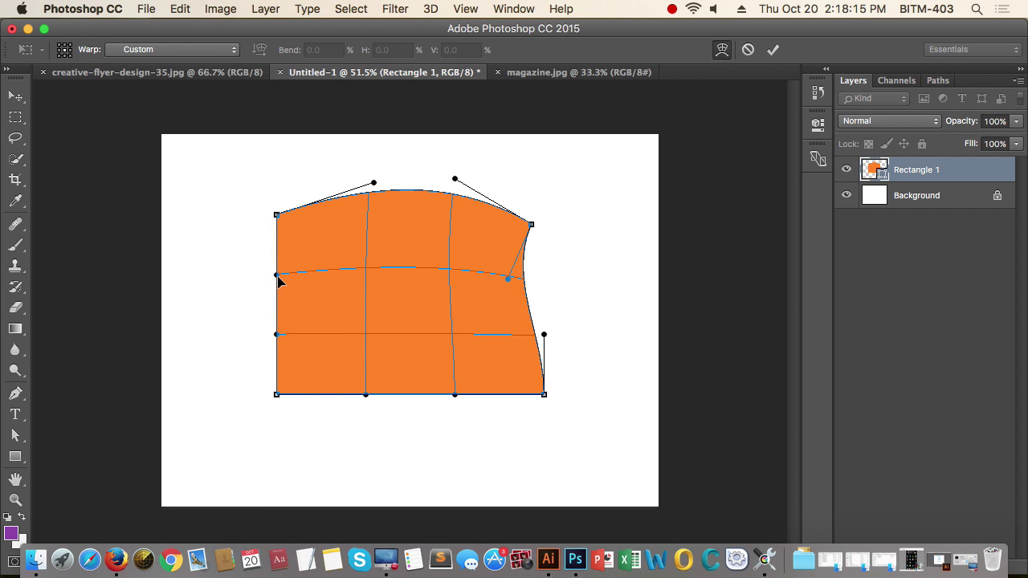
drag(278, 277, 326, 273)
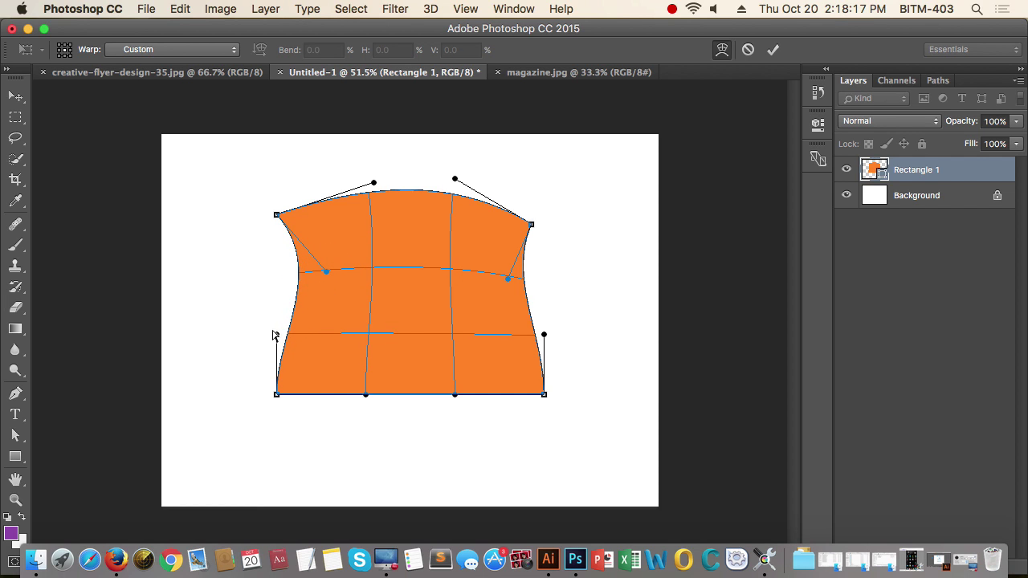
drag(276, 334, 290, 317)
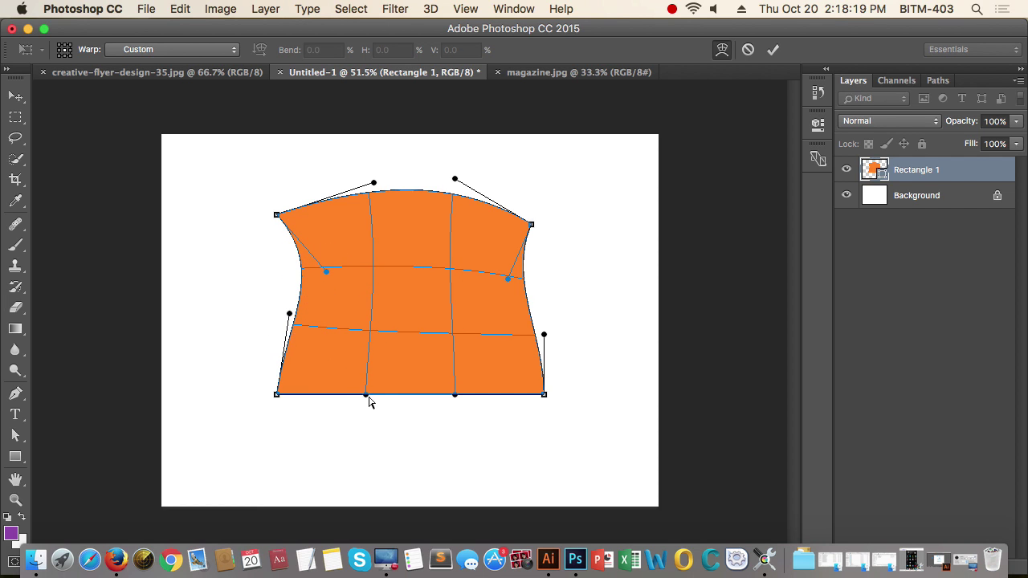
drag(368, 397, 364, 416)
drag(458, 399, 426, 326)
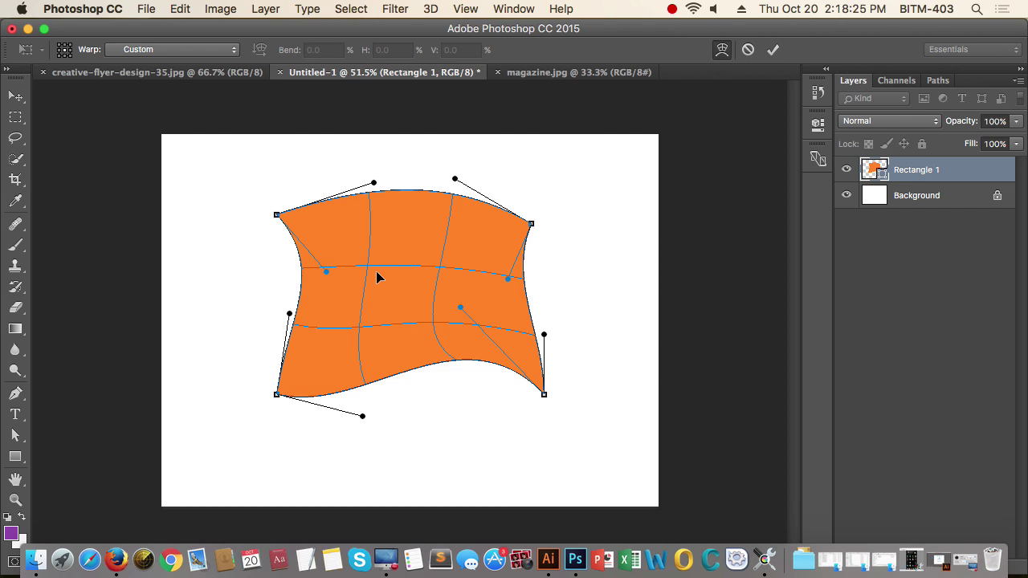
Step: Reshape the interior of the rectangle's warp mesh and apply the warp
drag(378, 276, 380, 256)
drag(445, 262, 427, 283)
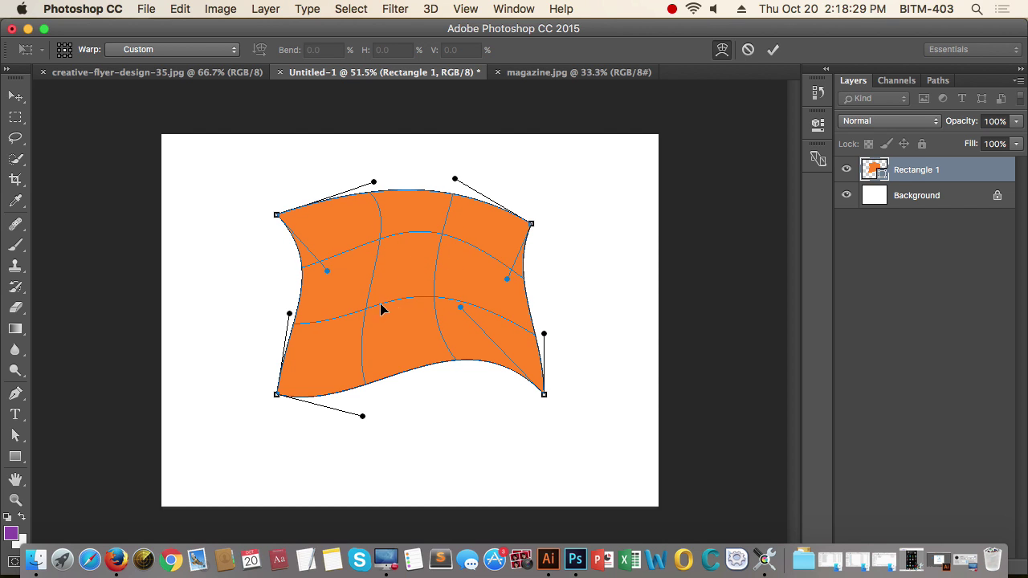
mouse_move(376, 305)
mouse_down()
mouse_move(371, 294)
mouse_move(374, 316)
mouse_up()
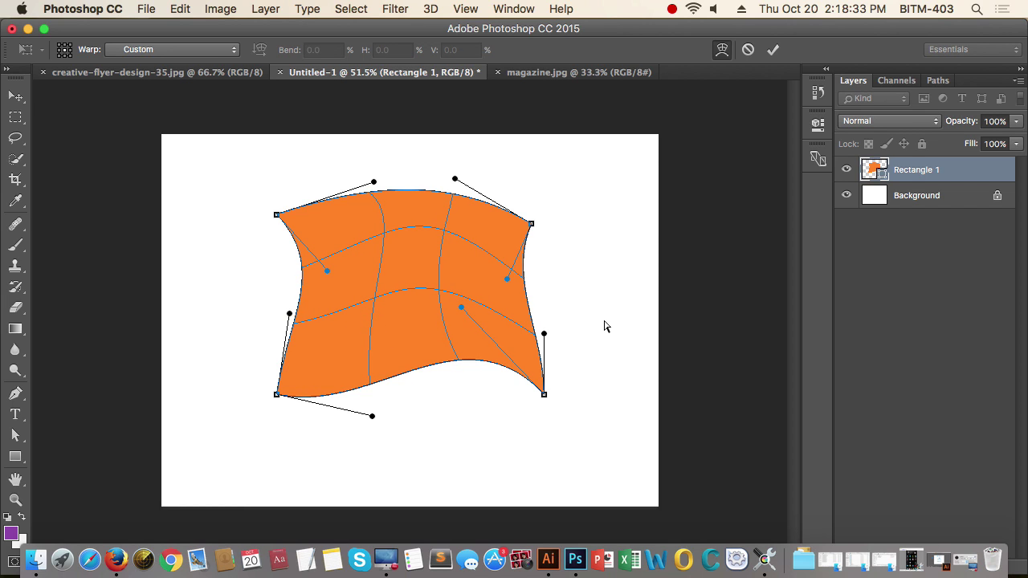
key(Return)
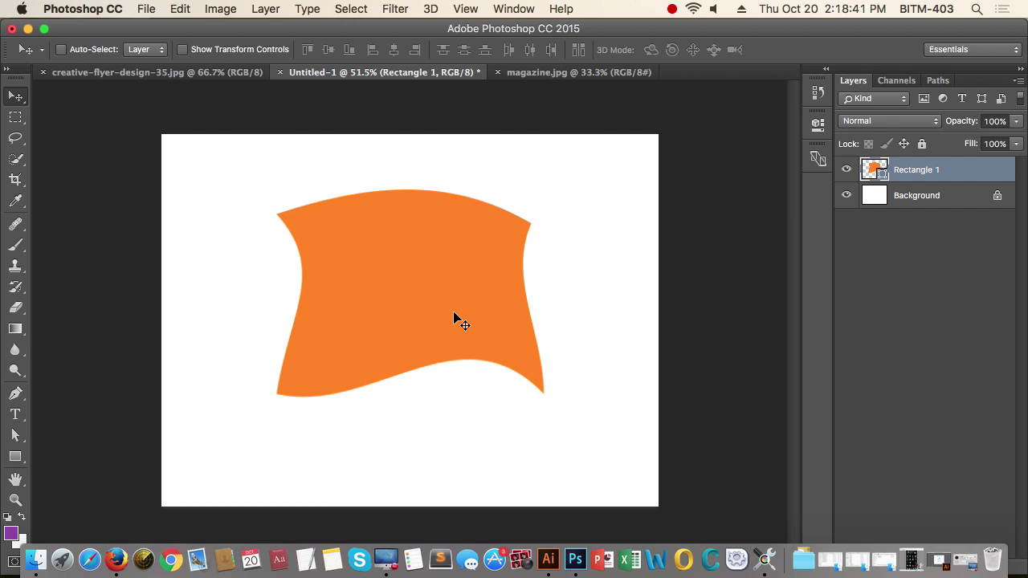
Step: Undo the warp applied to the rectangle
key(super+z)
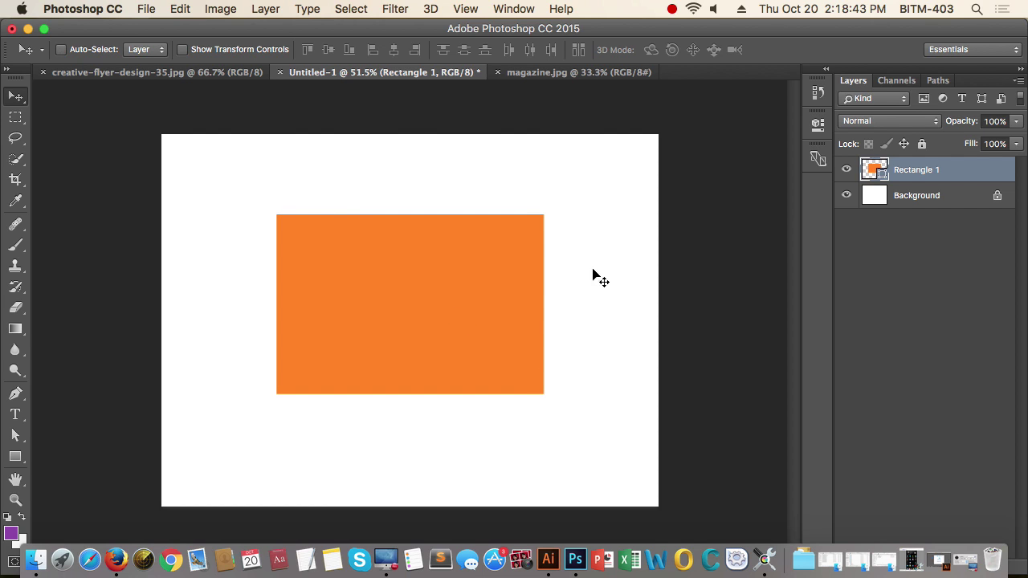
key(super+t)
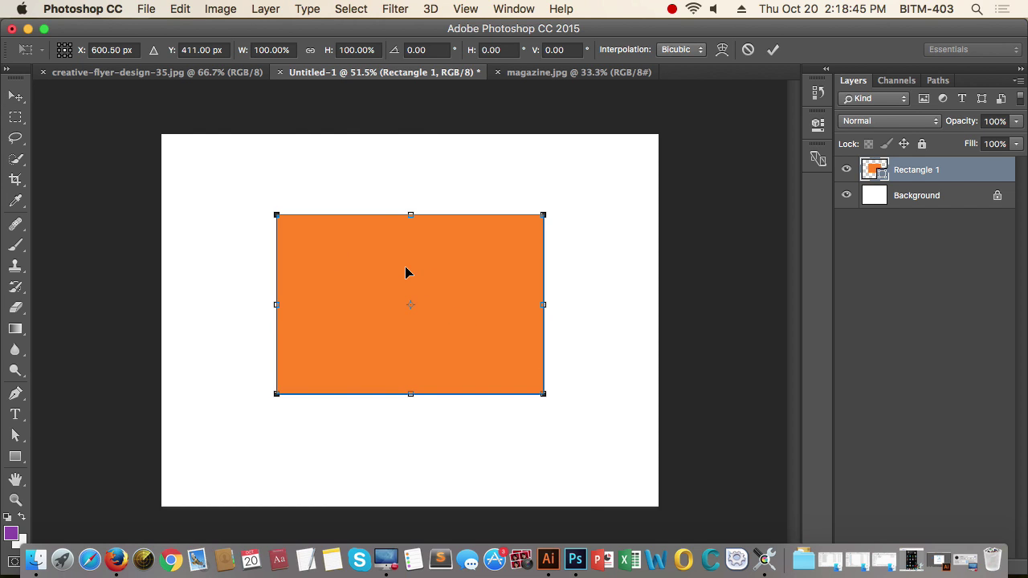
right_click(405, 273)
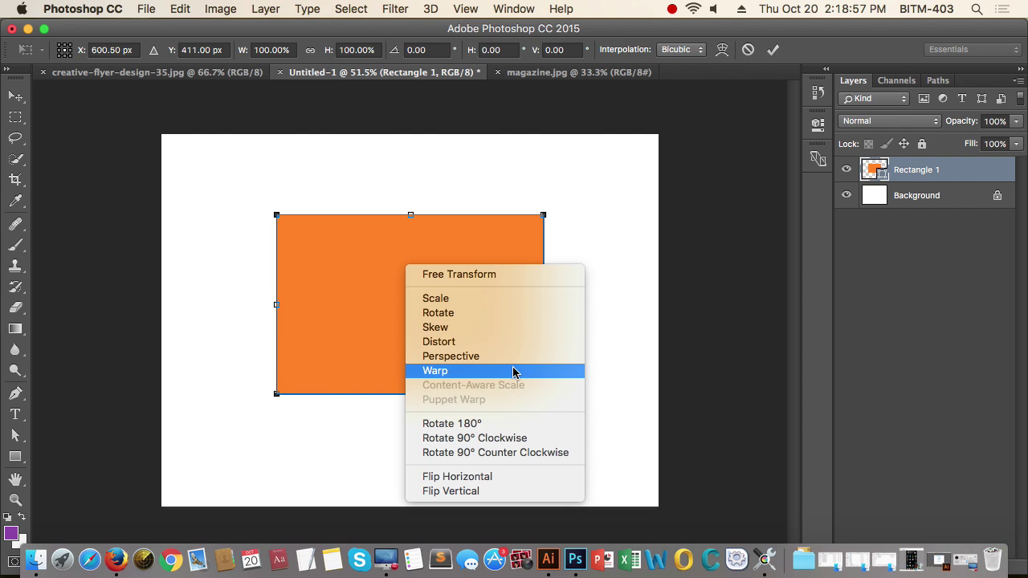
click(639, 330)
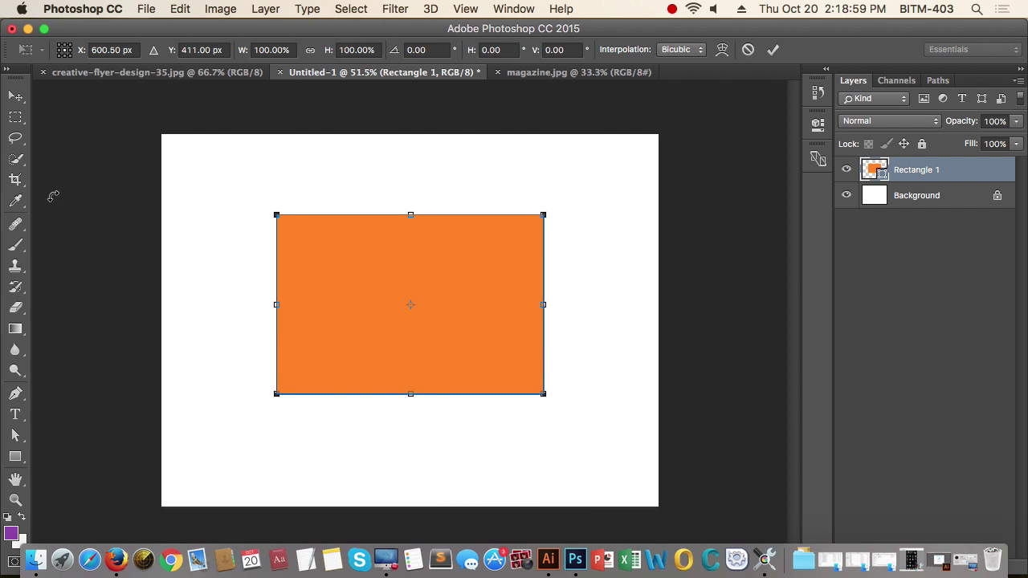
click(15, 96)
click(454, 273)
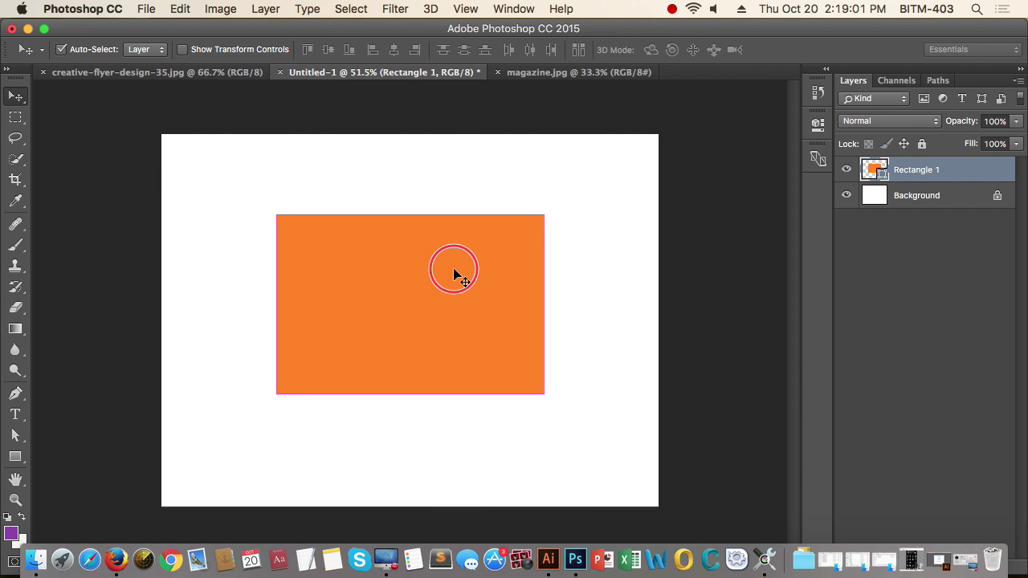
scroll(454, 269, down, 5)
scroll(418, 302, up, 4)
scroll(440, 302, down, 2)
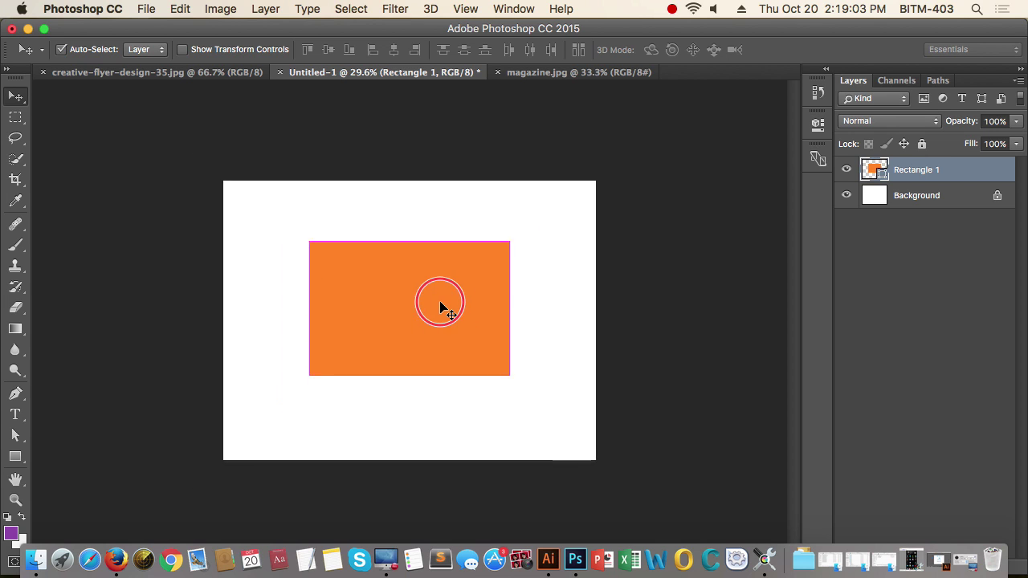
scroll(442, 307, up, 1)
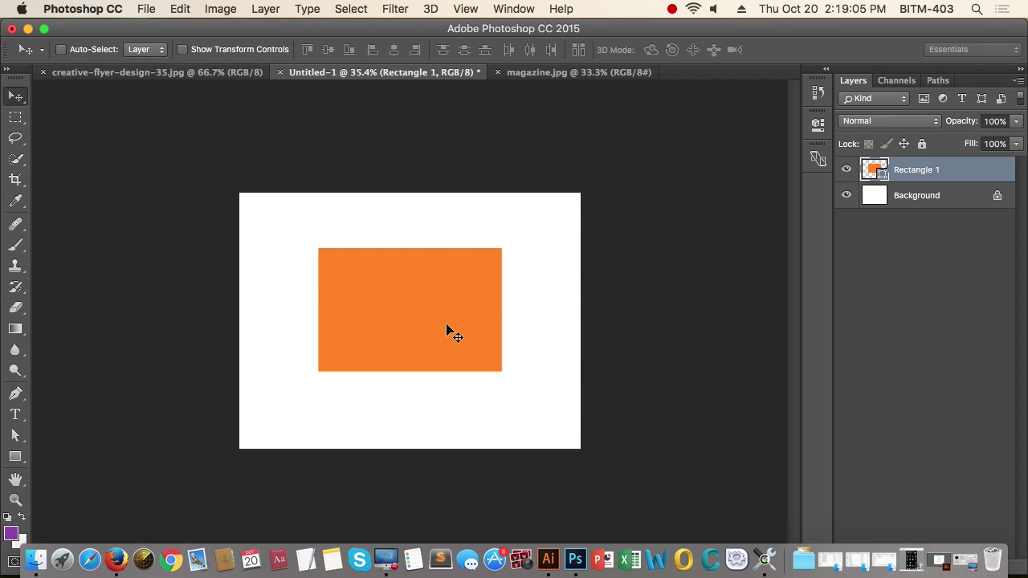
Step: Marquee-select the entire flyer in creative-flyer-design-35.jpg to check its pixel size, and clear the selection
click(584, 74)
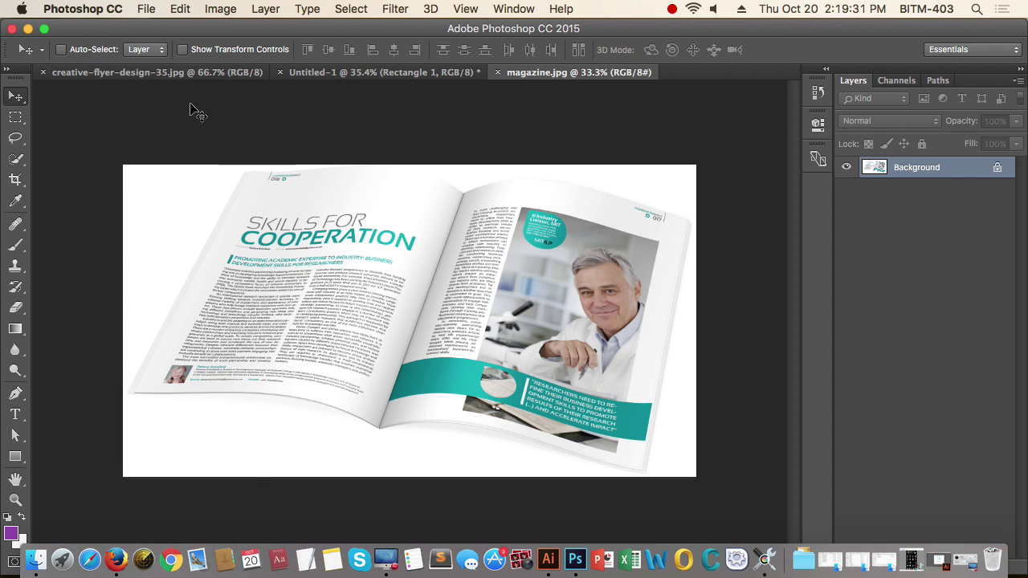
click(200, 73)
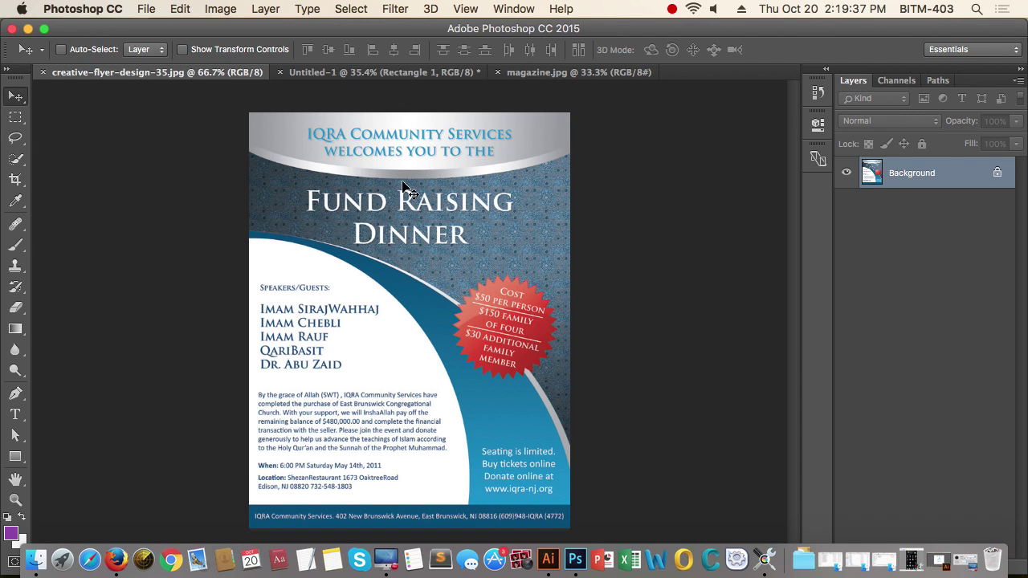
click(16, 118)
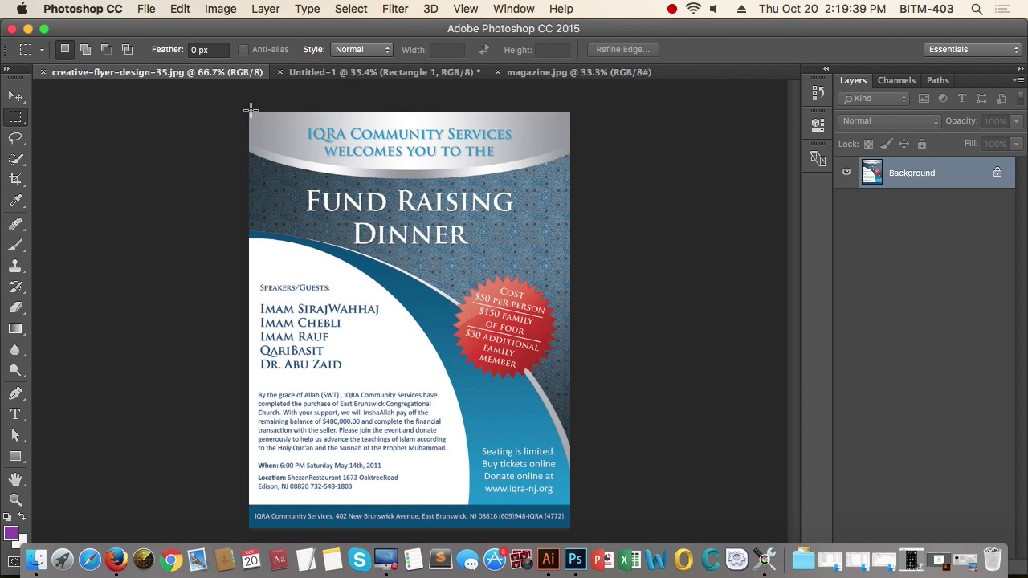
drag(249, 112, 577, 528)
key(v)
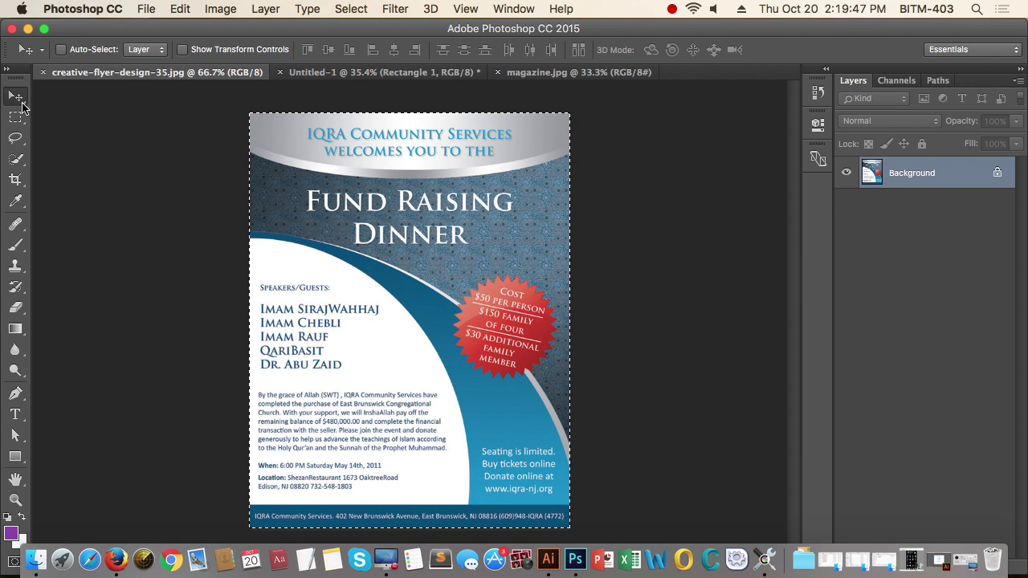
key(super+c)
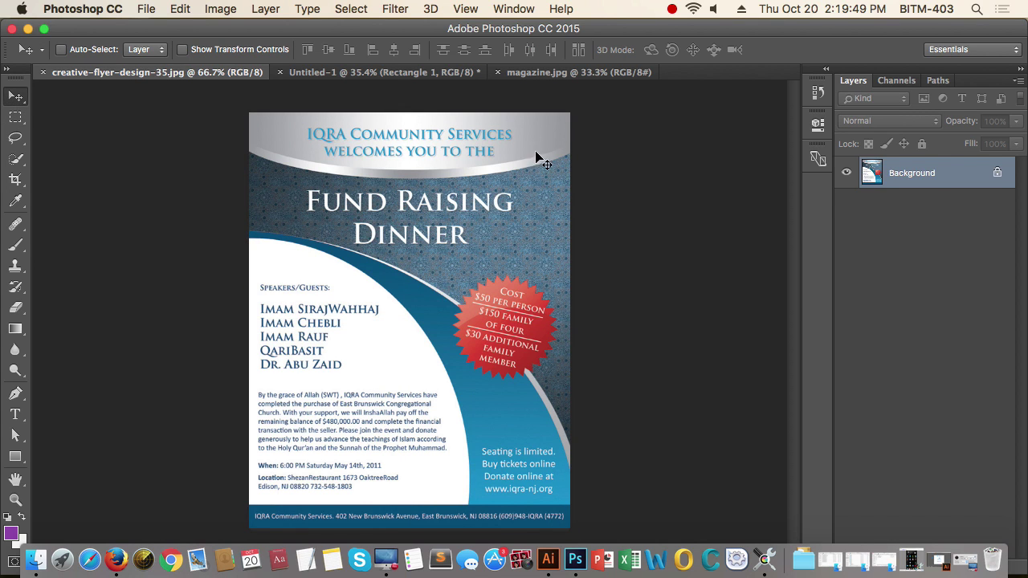
Step: Create an orange rectangle 600 px wide and 776 px high in magazine.jpg
click(546, 72)
drag(459, 255, 425, 269)
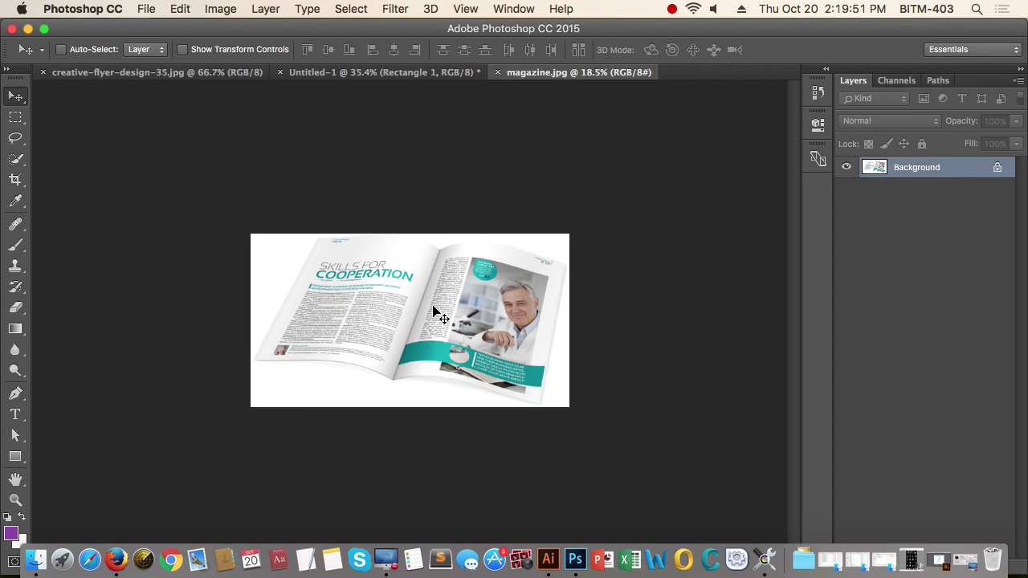
key(u)
click(436, 312)
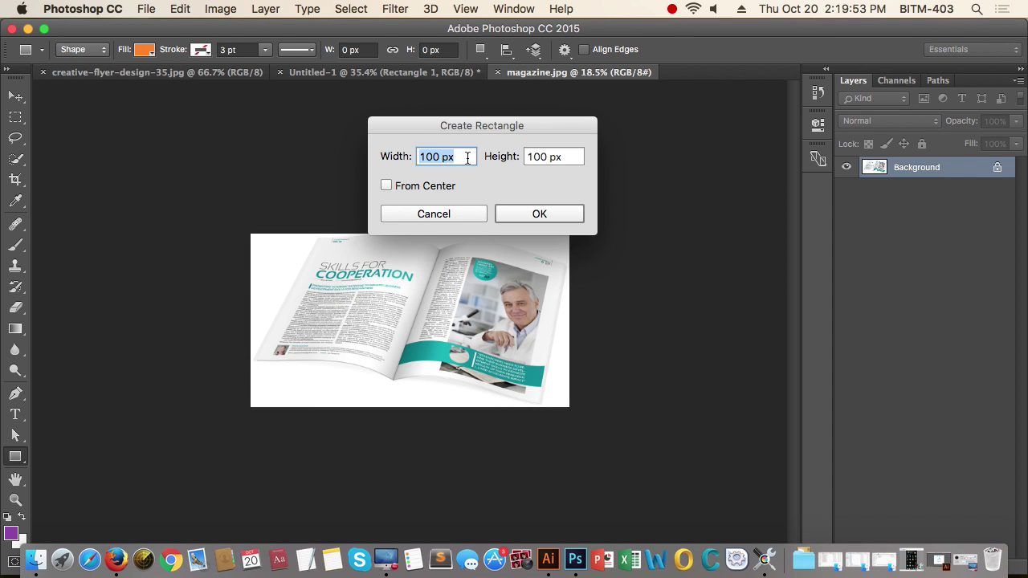
text(600)
key(Tab)
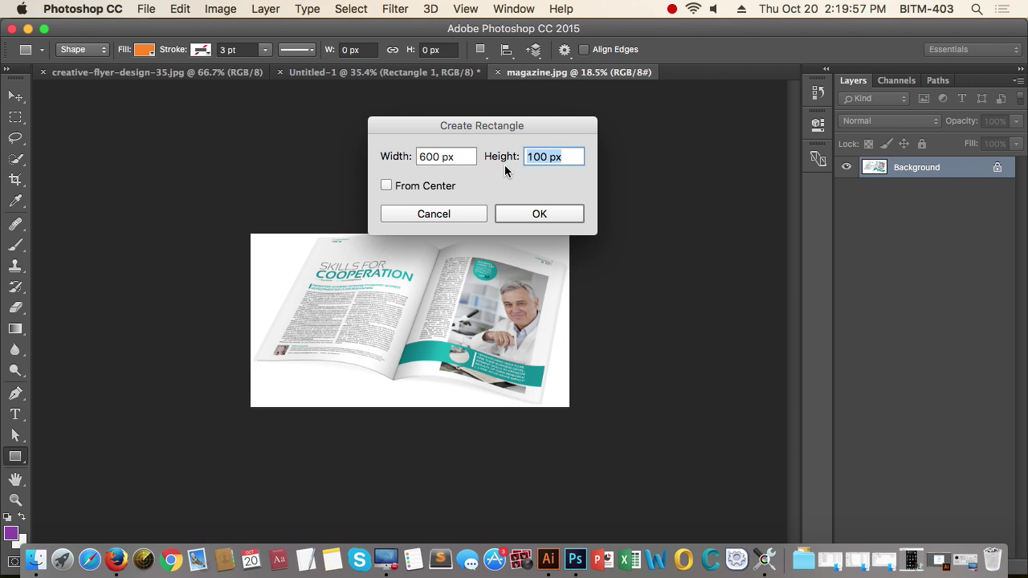
text(776)
click(537, 215)
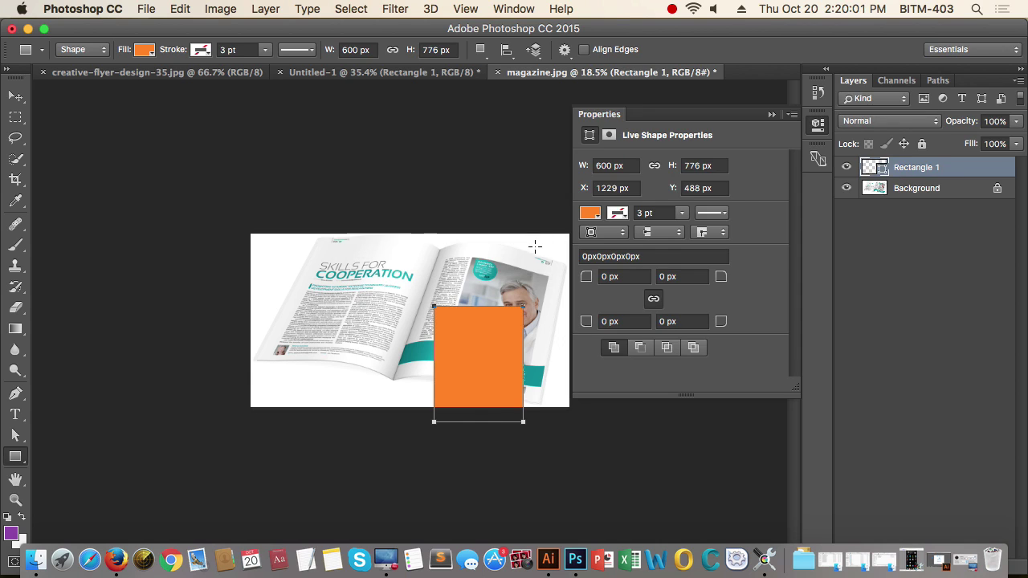
click(771, 115)
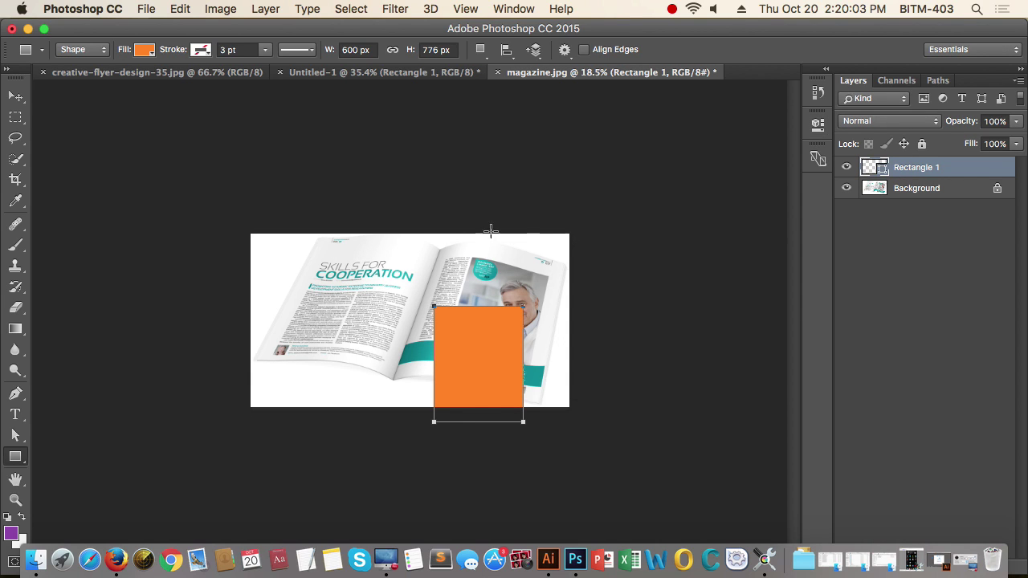
click(19, 96)
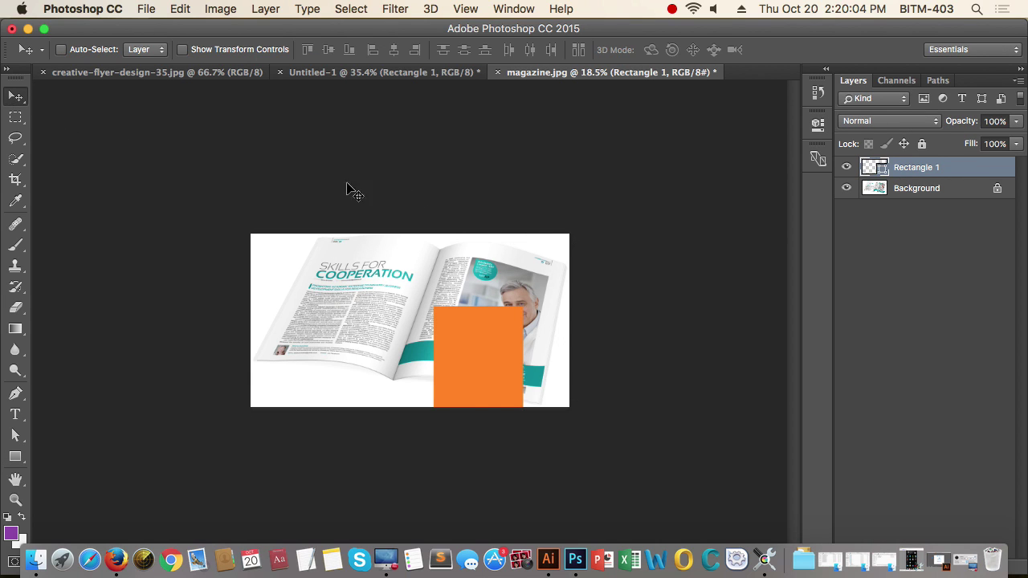
Step: Convert the Rectangle 1 layer to a smart object
right_click(880, 170)
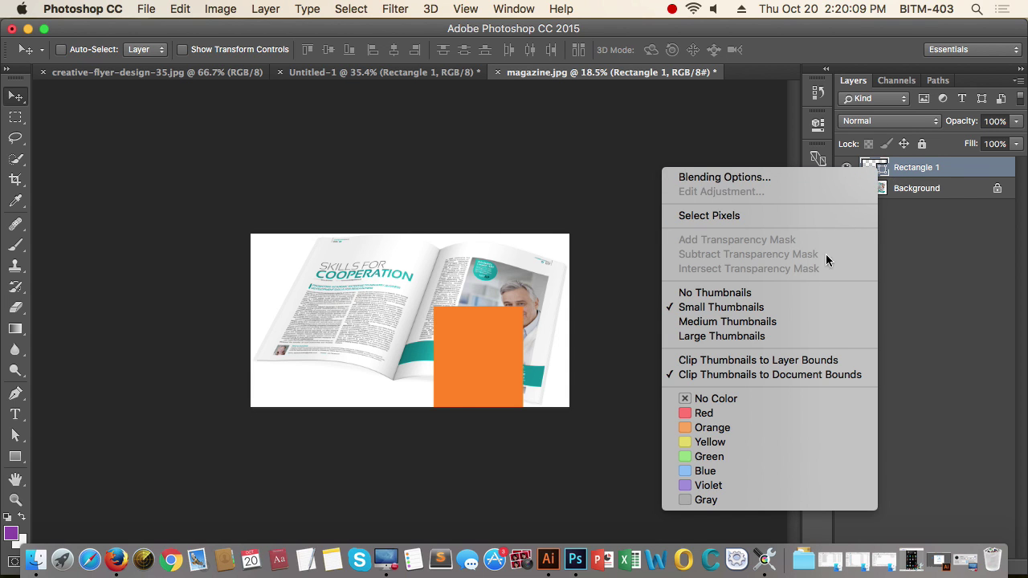
right_click(917, 170)
click(815, 343)
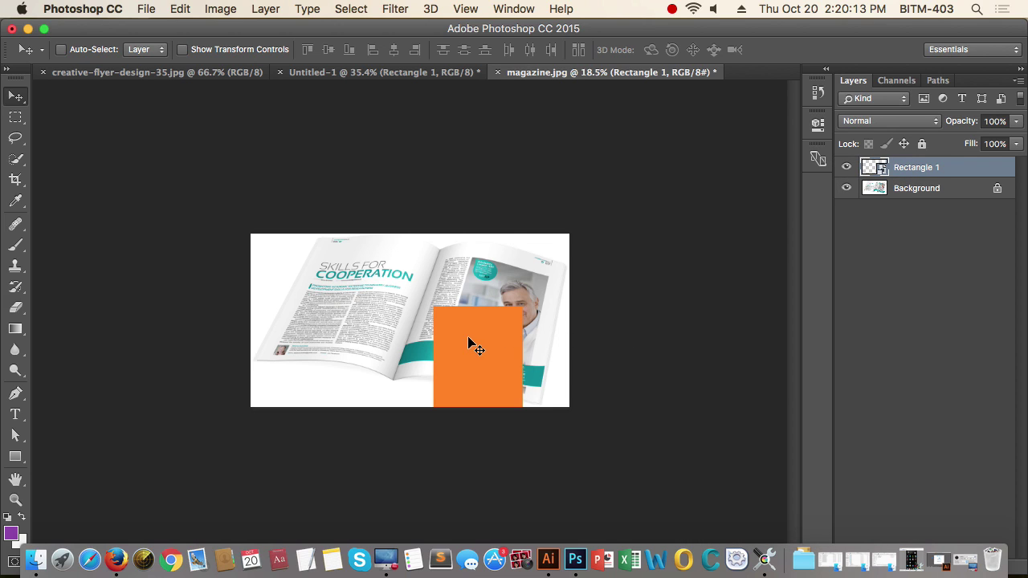
Step: Move the orange rectangle over the magazine's right-hand page and distort its upper-left corner onto the top of the spine
drag(469, 345, 467, 305)
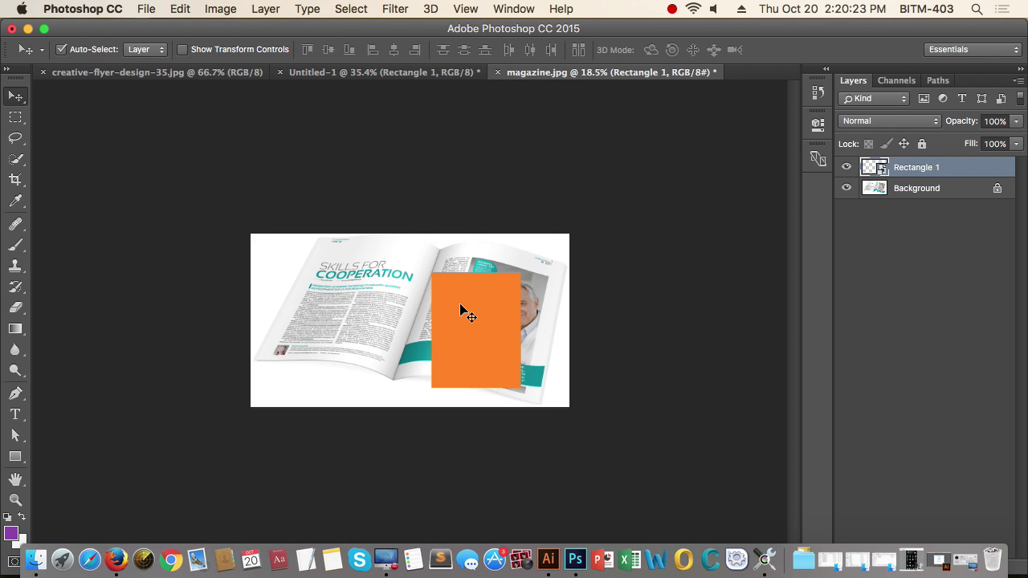
drag(461, 306, 529, 279)
key(super+t)
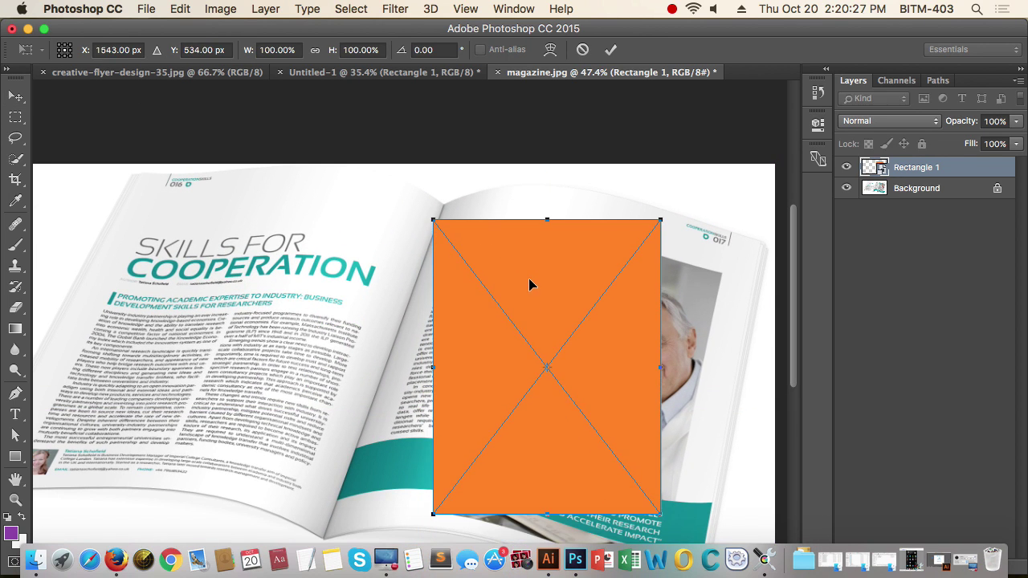
right_click(529, 285)
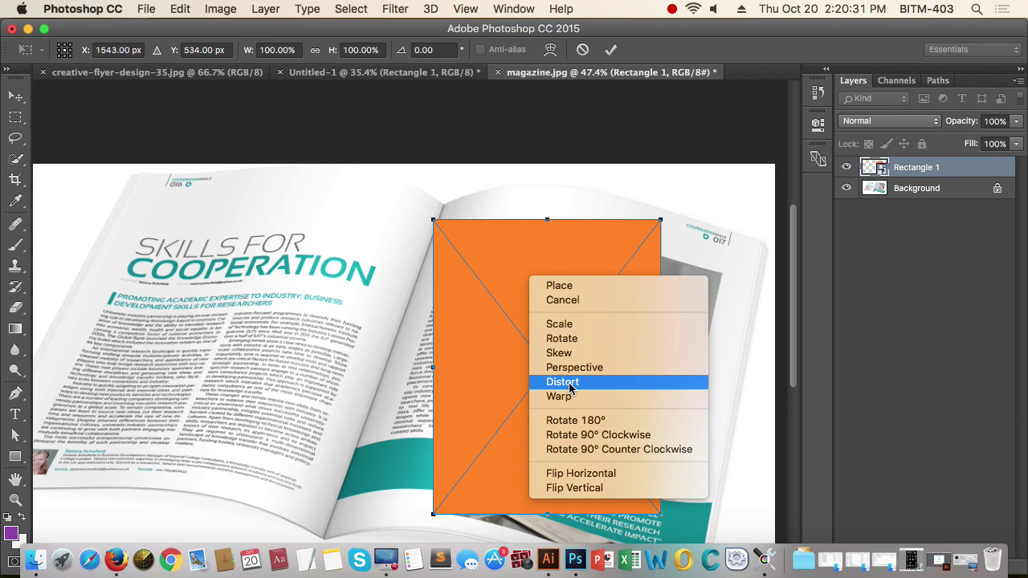
click(566, 382)
drag(510, 328, 513, 266)
drag(464, 197, 528, 223)
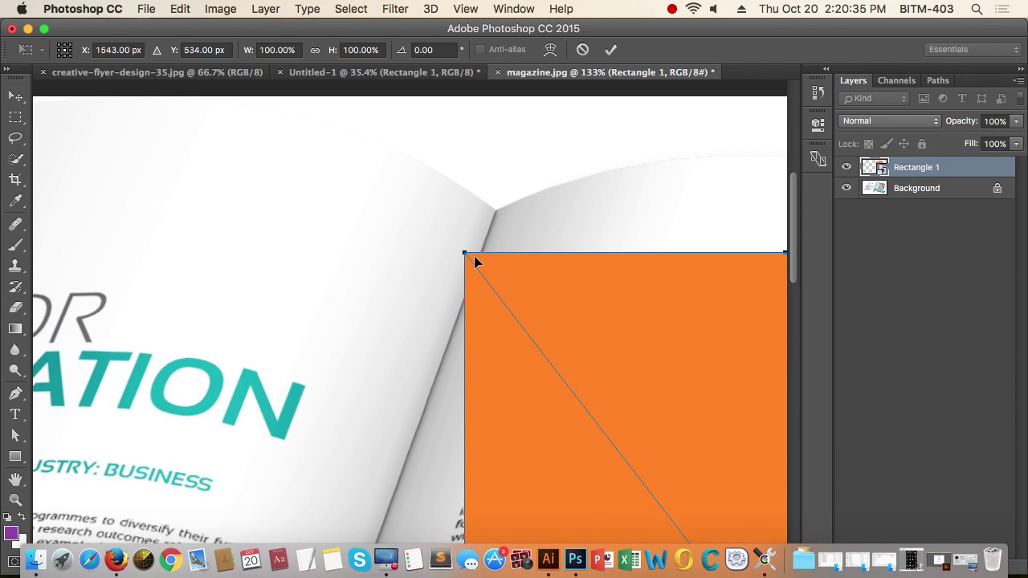
drag(465, 253, 496, 209)
Step: Distort the rectangle's upper-right corner out to the upper outer corner of the right-hand page
drag(547, 206, 471, 210)
drag(608, 230, 453, 229)
drag(533, 210, 544, 213)
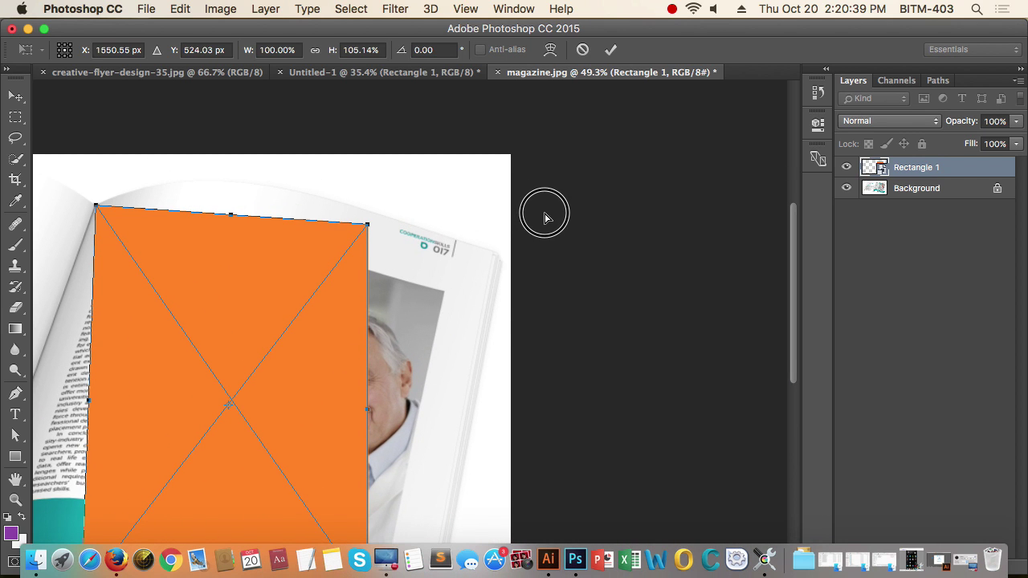
drag(367, 226, 388, 324)
scroll(489, 240, down, 1)
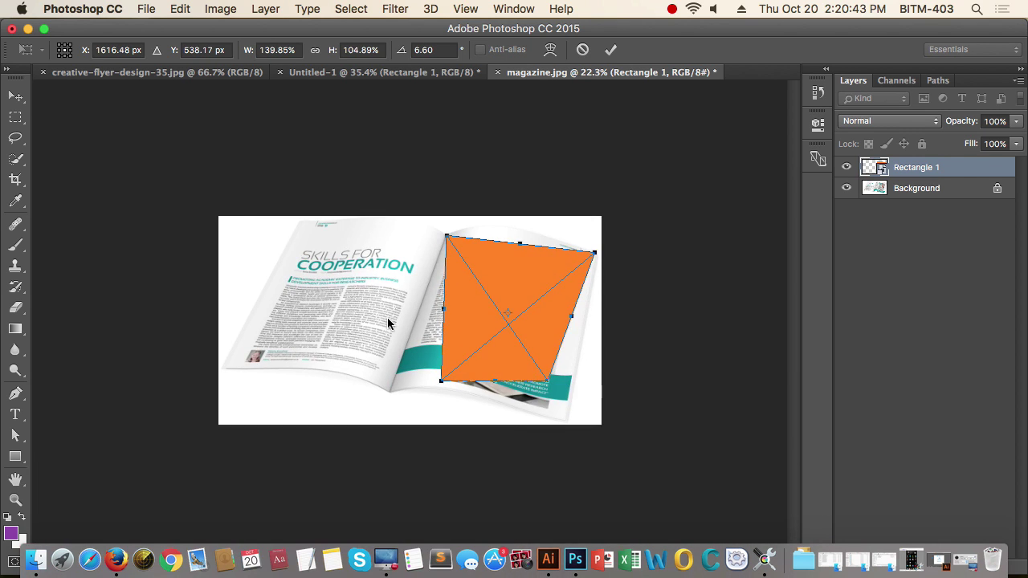
Step: Distort the rectangle's lower-left corner onto the bottom end of the magazine's spine
drag(392, 374, 482, 381)
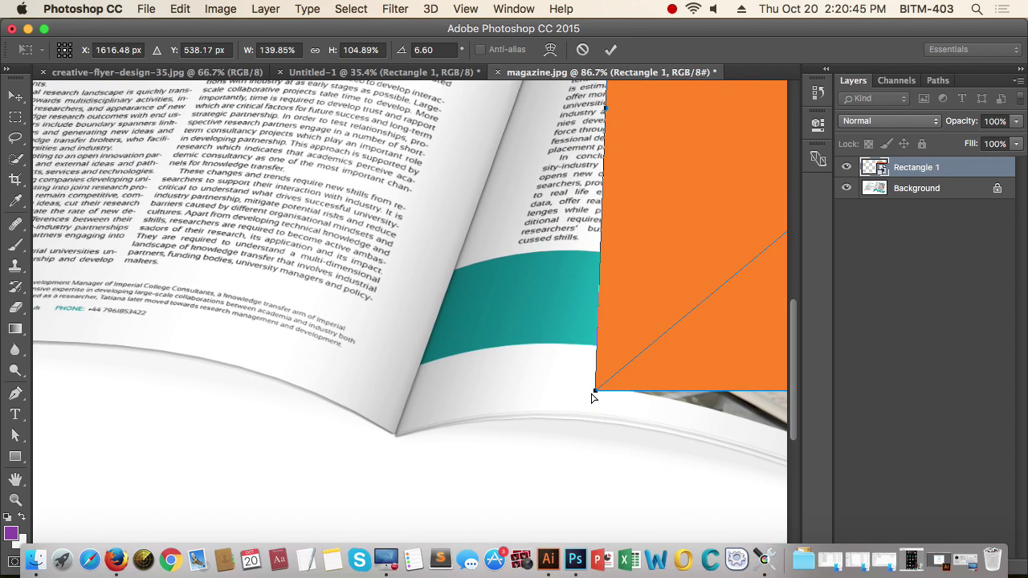
drag(594, 392, 394, 438)
drag(476, 346, 406, 381)
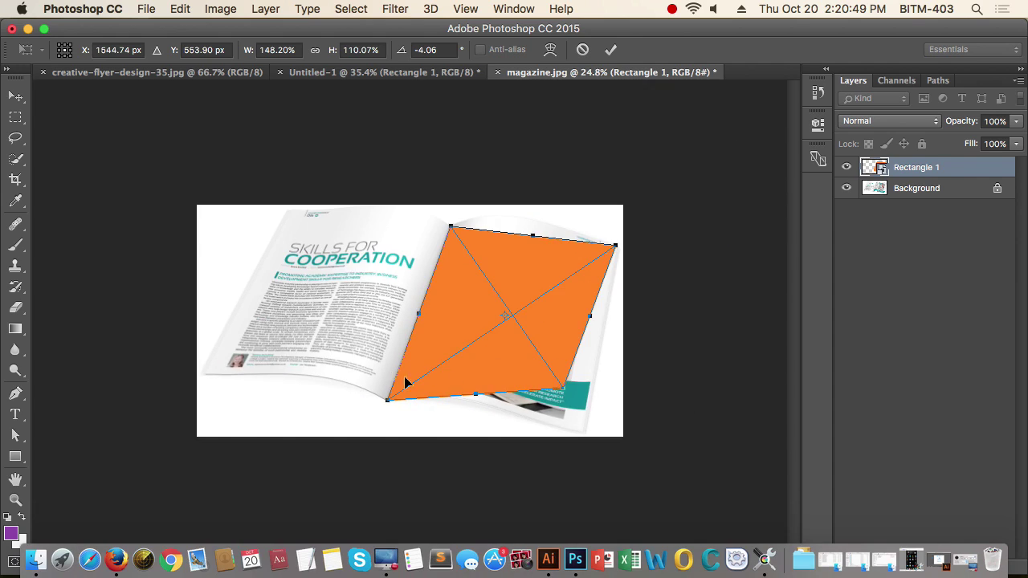
Step: Distort the rectangle's lower-right corner out to the outer edge of the right-hand page, at the end of the teal band
drag(561, 391, 680, 406)
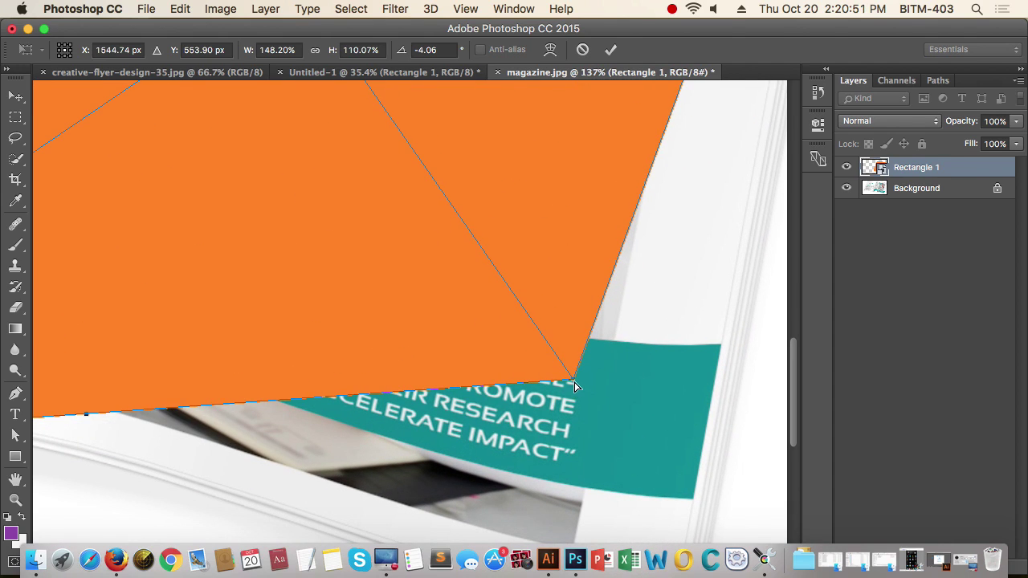
drag(574, 386, 694, 499)
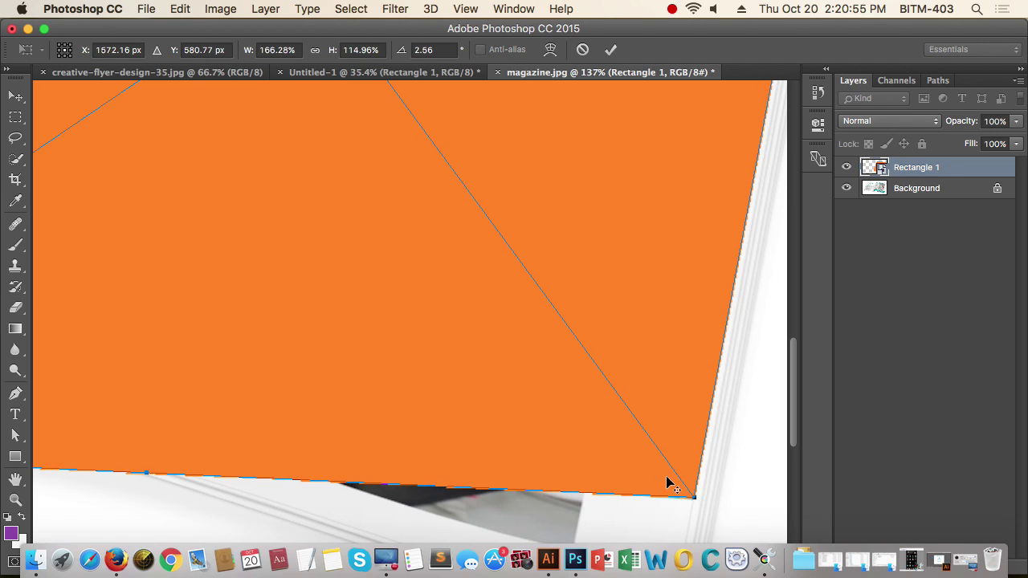
drag(656, 415, 565, 433)
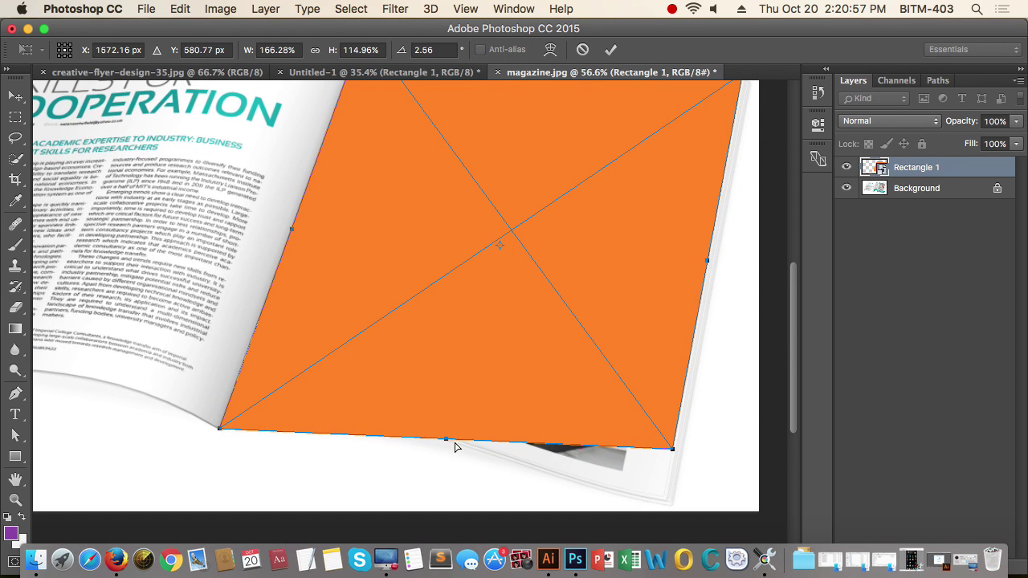
drag(516, 356, 487, 361)
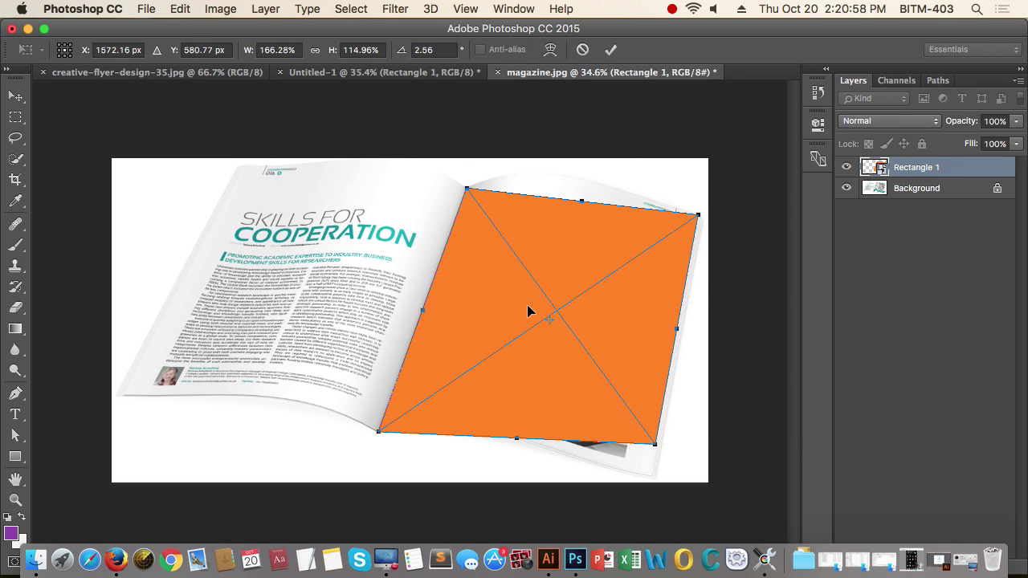
Step: Switch the transform to Warp and bend the rectangle's top edge along the curved top of the right-hand page
right_click(559, 270)
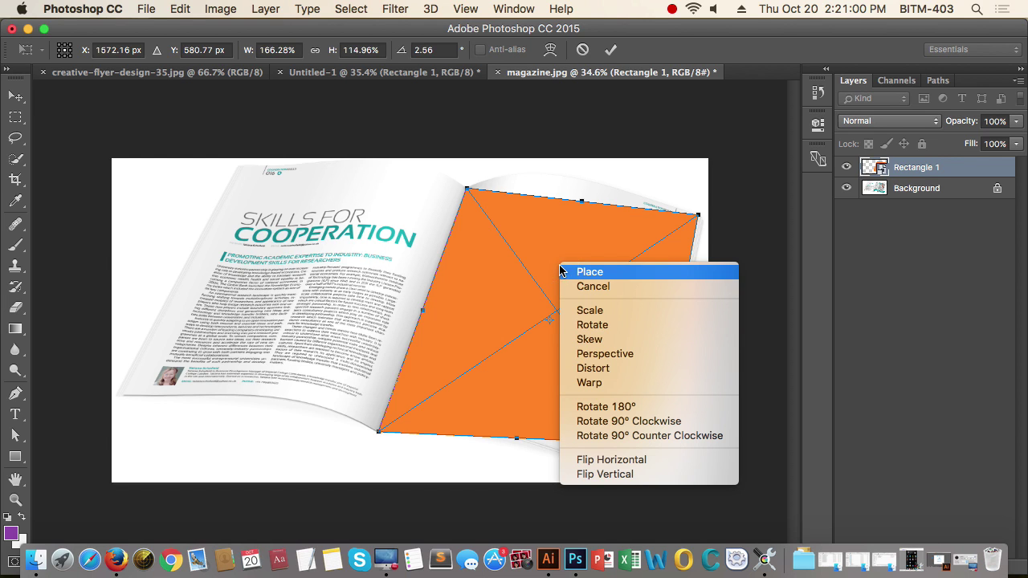
click(602, 384)
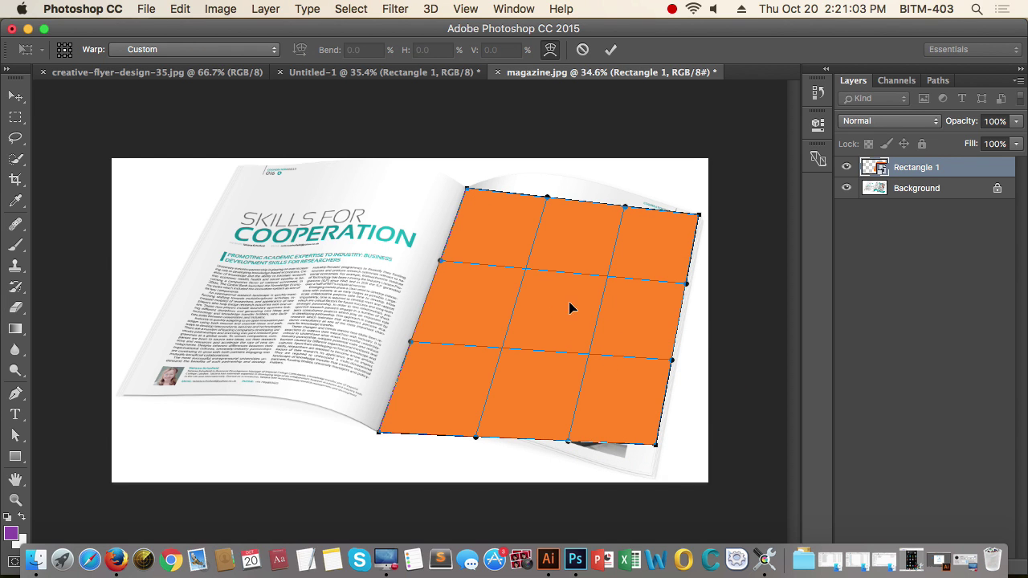
alt+space+click(574, 264)
drag(575, 256, 631, 266)
drag(465, 340, 357, 141)
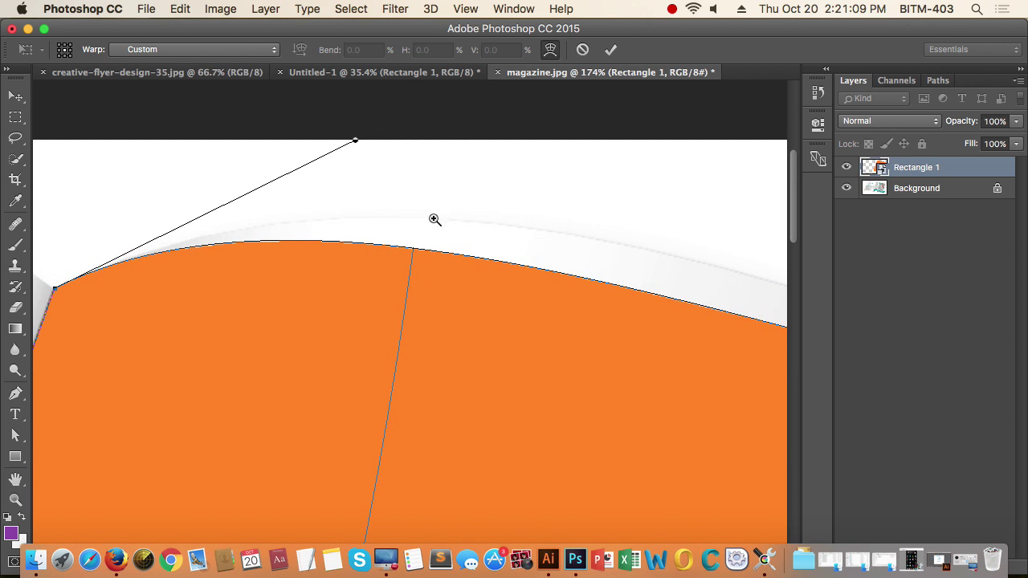
drag(433, 220, 397, 209)
drag(608, 273, 594, 233)
alt+super+click(449, 218)
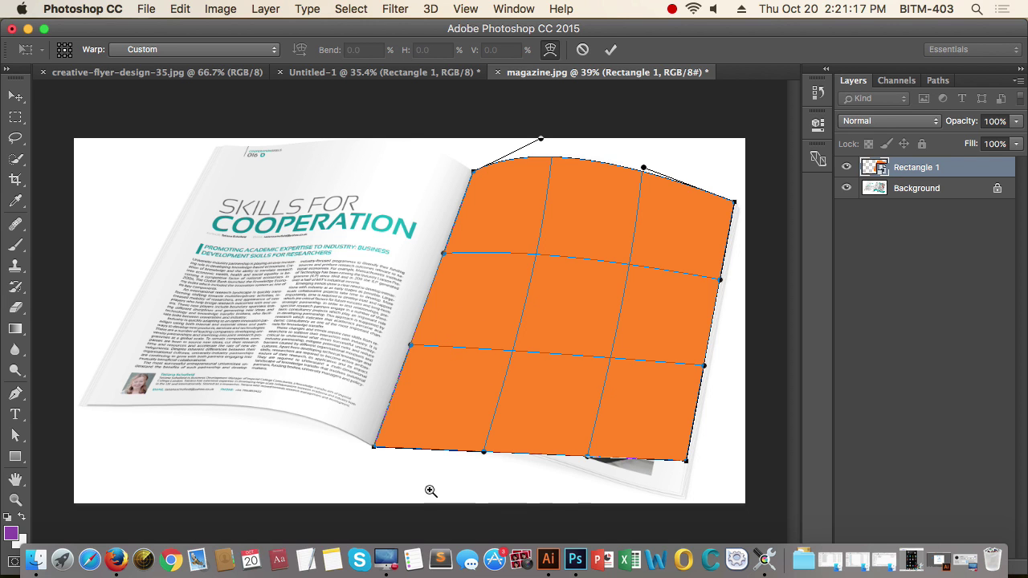
Step: Warp the rectangle's bottom edge along the page's curved bottom and pull its lower-right corner onto the page corner
drag(381, 473, 395, 456)
drag(483, 467, 411, 422)
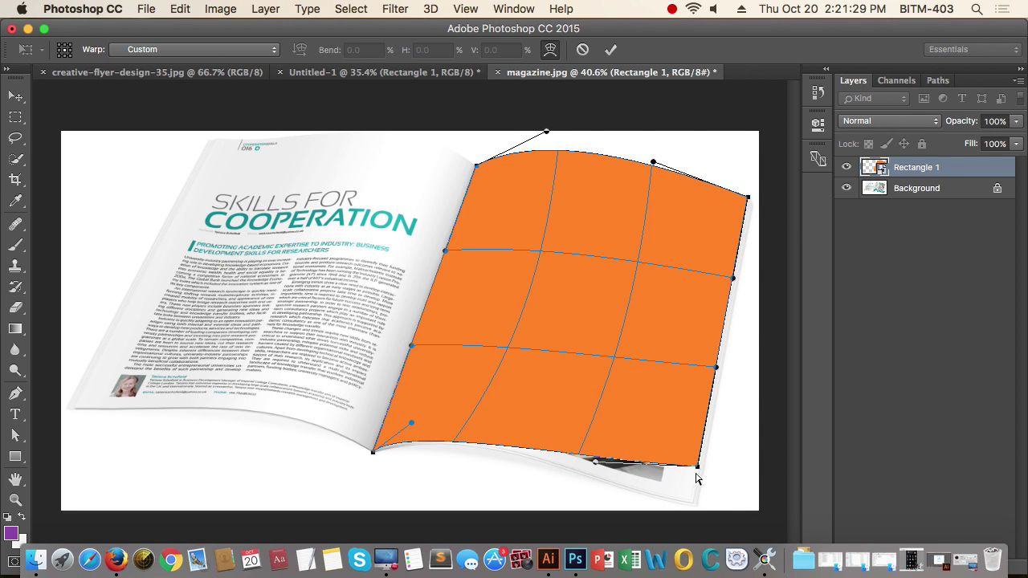
drag(698, 472, 690, 502)
drag(598, 468, 585, 474)
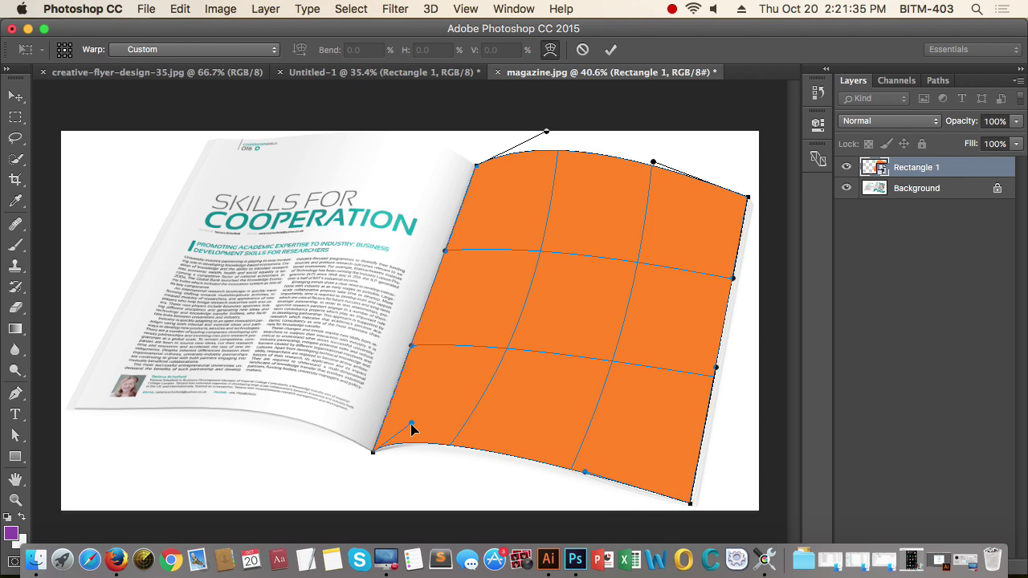
drag(411, 424, 466, 418)
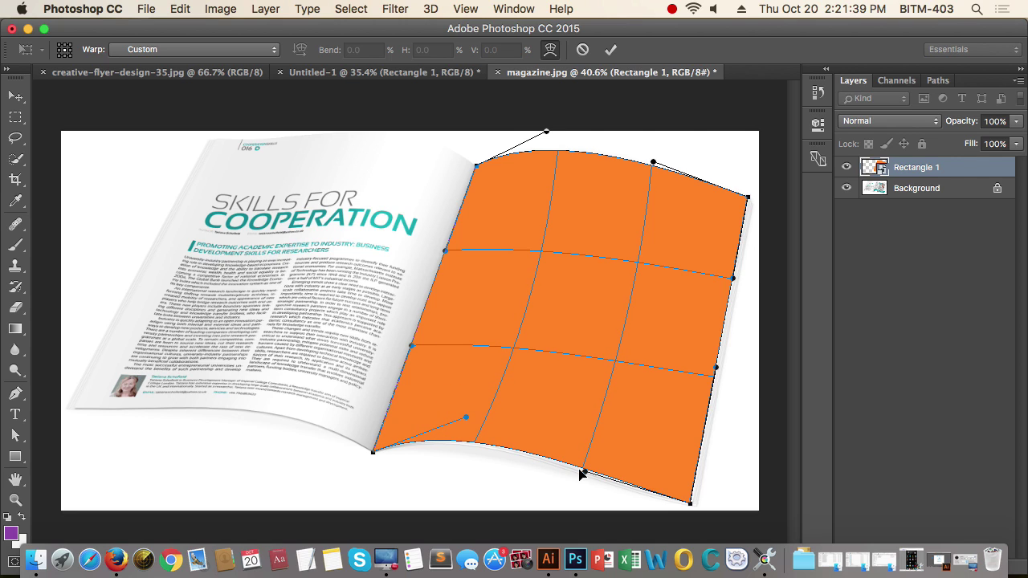
Step: Check the warped bottom edge up close and bend the interior of the warp mesh to follow the page's curvature
scroll(592, 458, down, 3)
scroll(533, 451, up, 8)
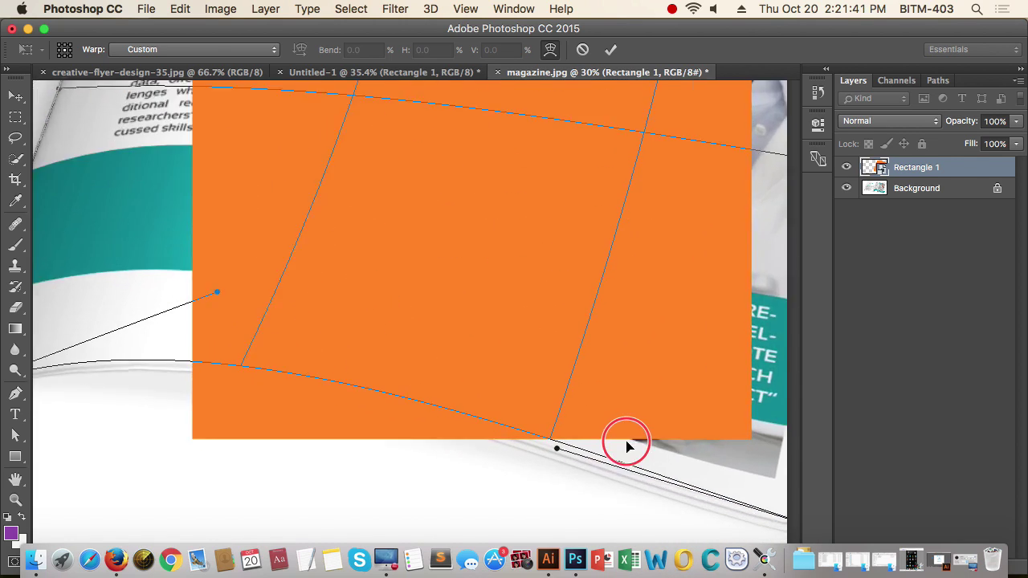
mouse_move(627, 446)
mouse_down()
mouse_move(663, 442)
mouse_move(624, 425)
mouse_up()
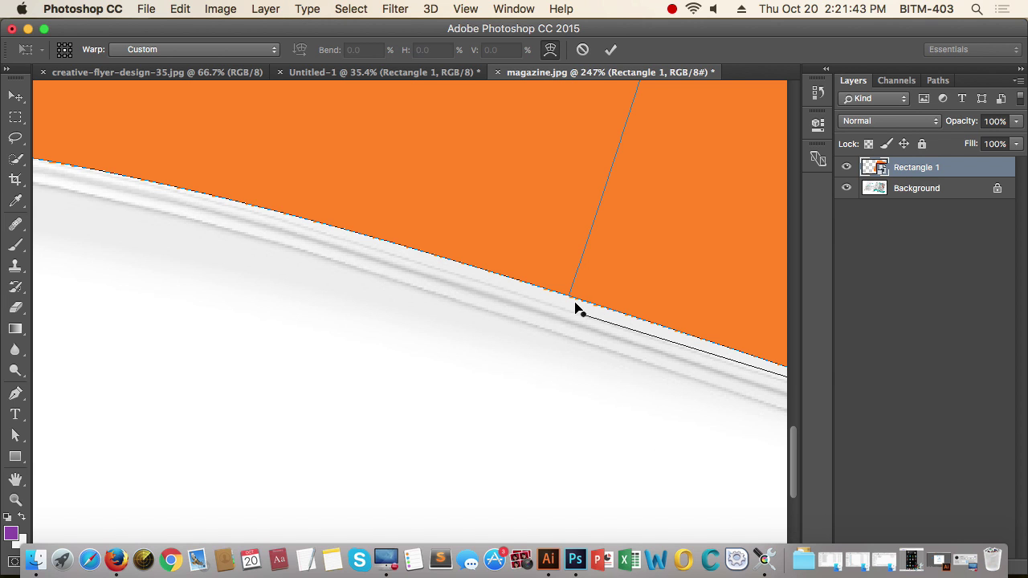
drag(559, 308, 457, 334)
drag(727, 343, 609, 424)
drag(515, 265, 482, 259)
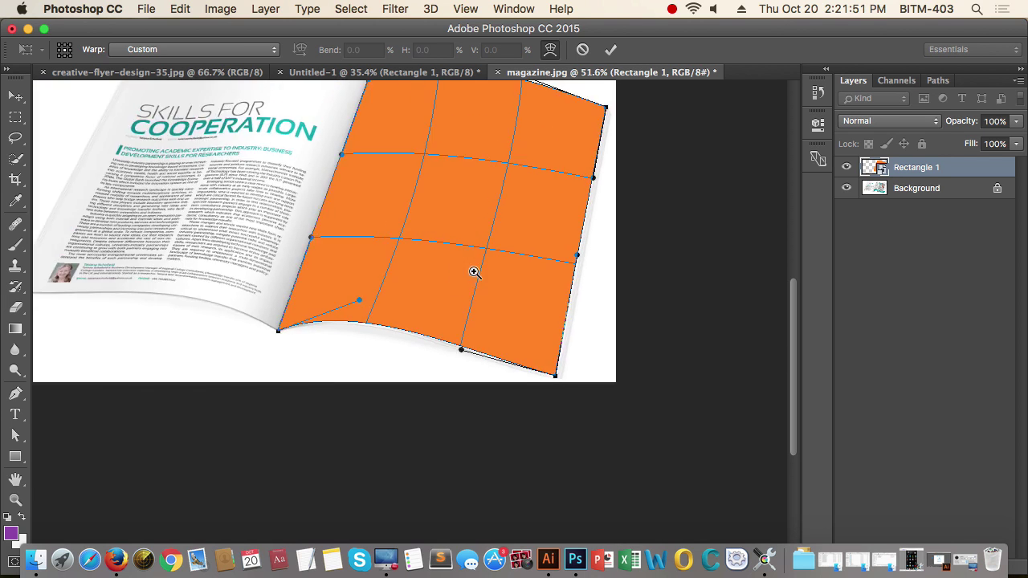
drag(528, 329, 557, 289)
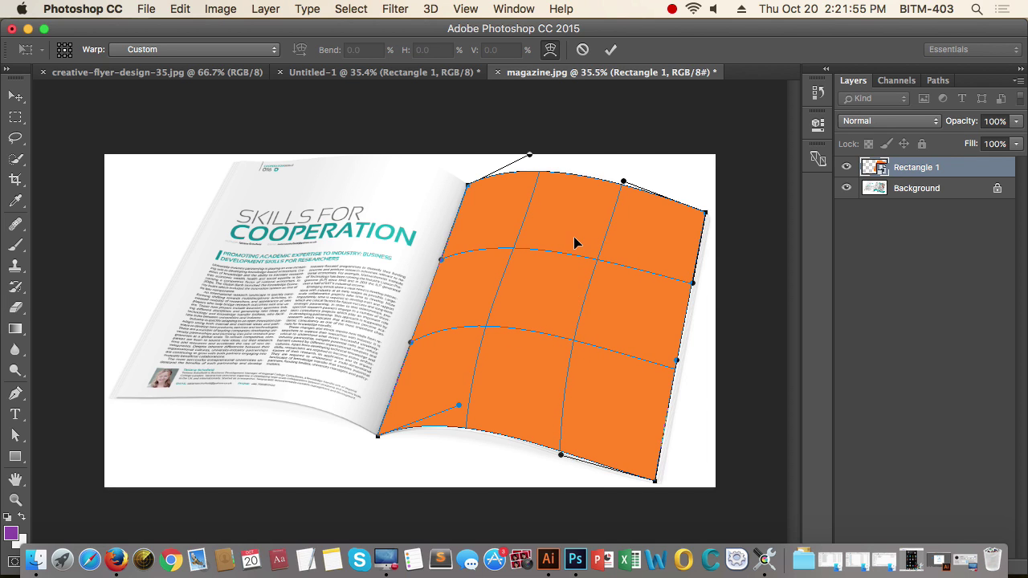
drag(576, 241, 557, 224)
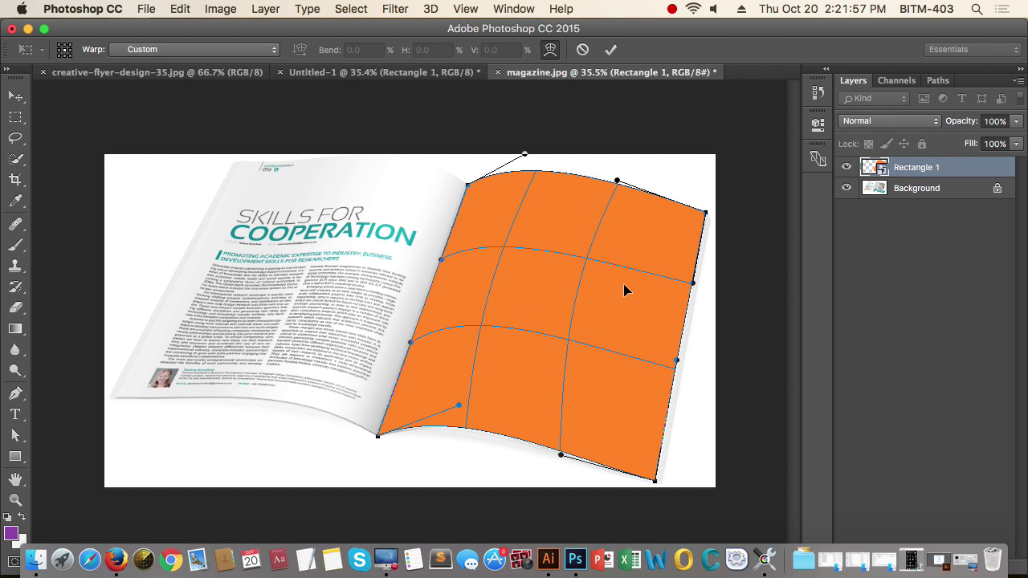
Step: Adjust the warped rectangle's inner edge to line up with the magazine's spine and apply the transform
drag(624, 289, 507, 301)
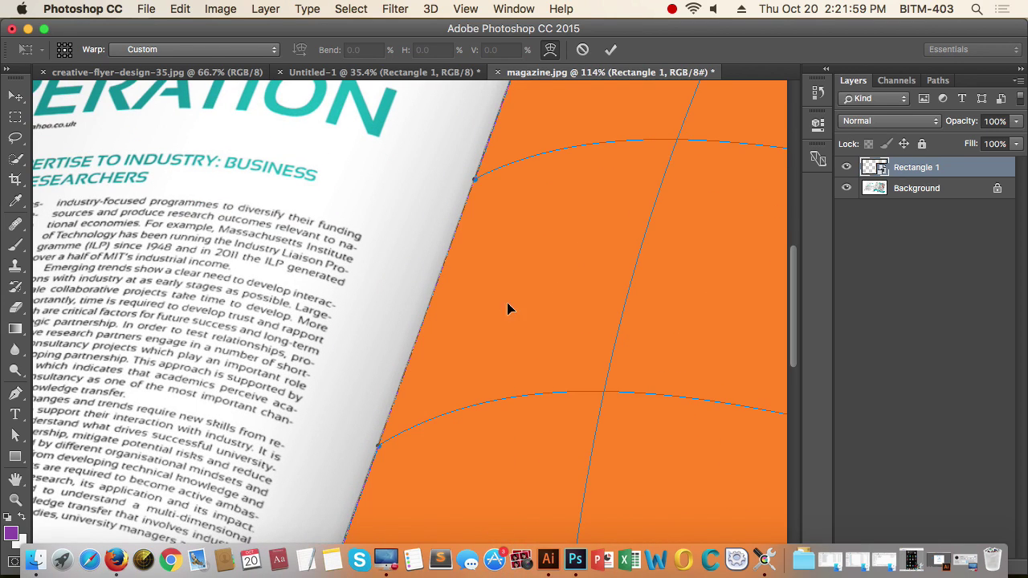
drag(381, 454, 382, 435)
drag(409, 381, 422, 352)
drag(470, 167, 529, 302)
scroll(526, 322, down, 10)
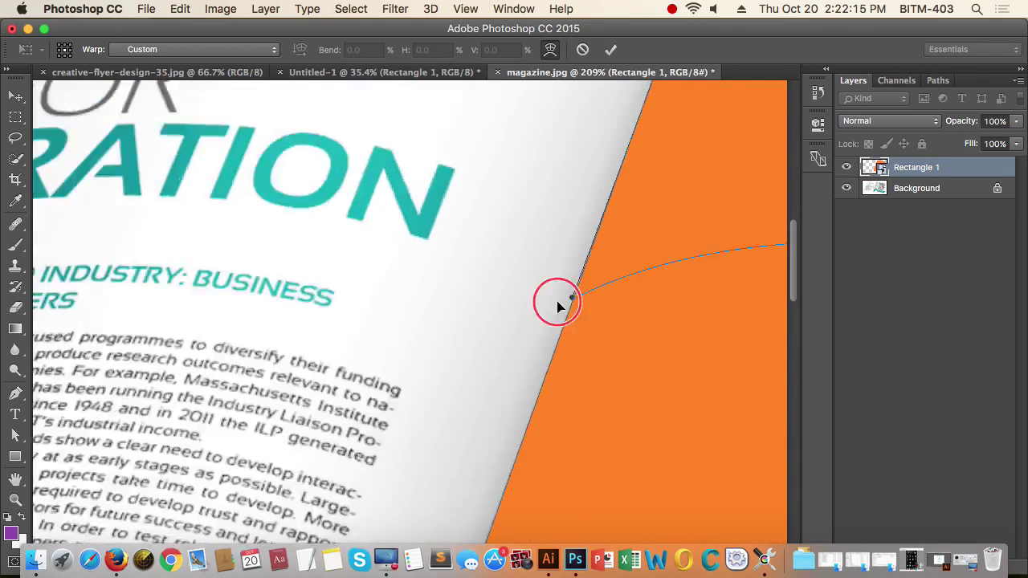
scroll(492, 330, down, 6)
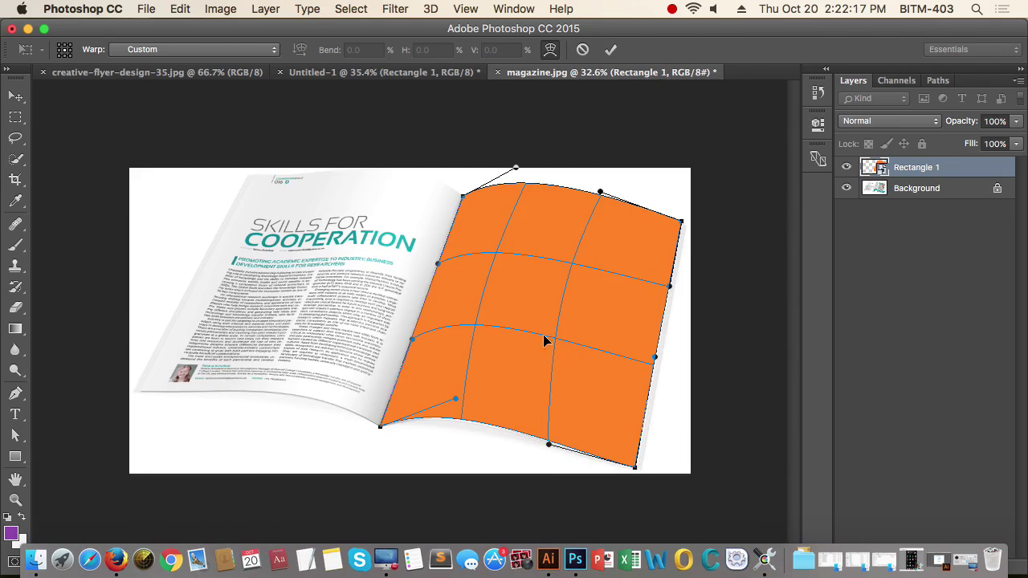
scroll(544, 341, down, 2)
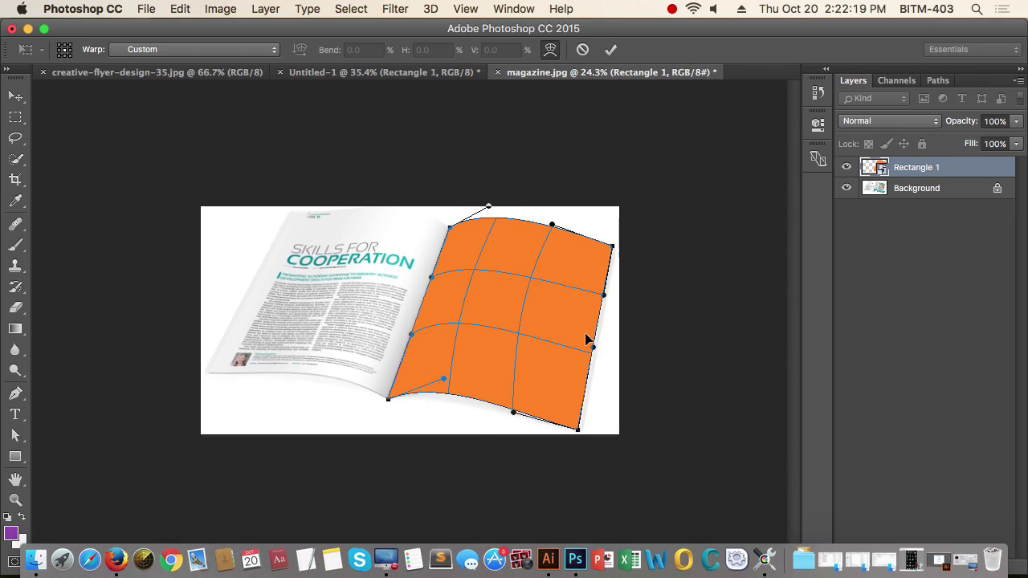
key(Return)
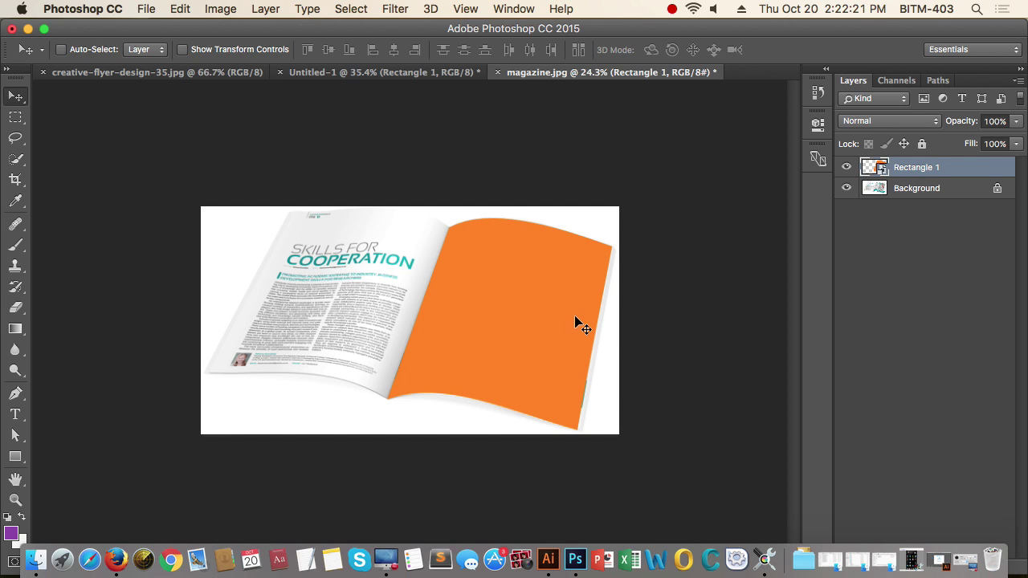
Step: Open the Rectangle 1 smart object's contents and place a duplicate of the creative-flyer-design-35.jpg layer over its orange rectangle
double_click(880, 167)
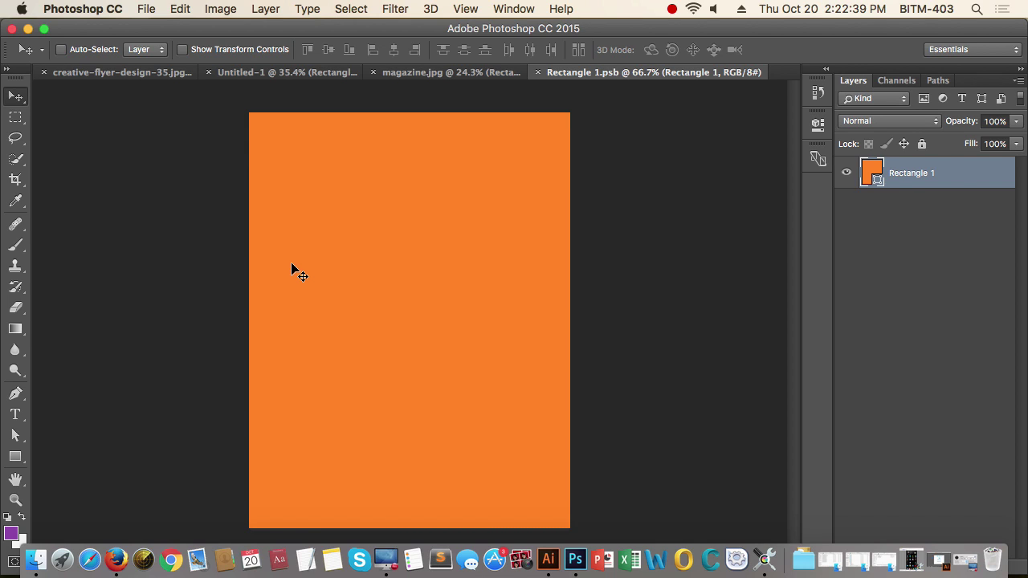
click(128, 75)
key(super+j)
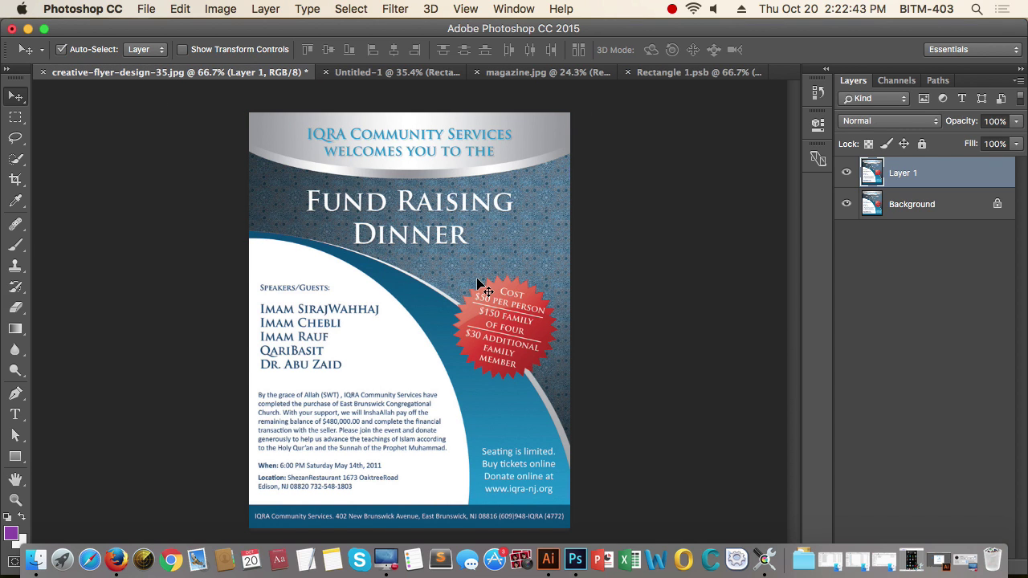
drag(398, 319, 404, 298)
drag(489, 336, 495, 336)
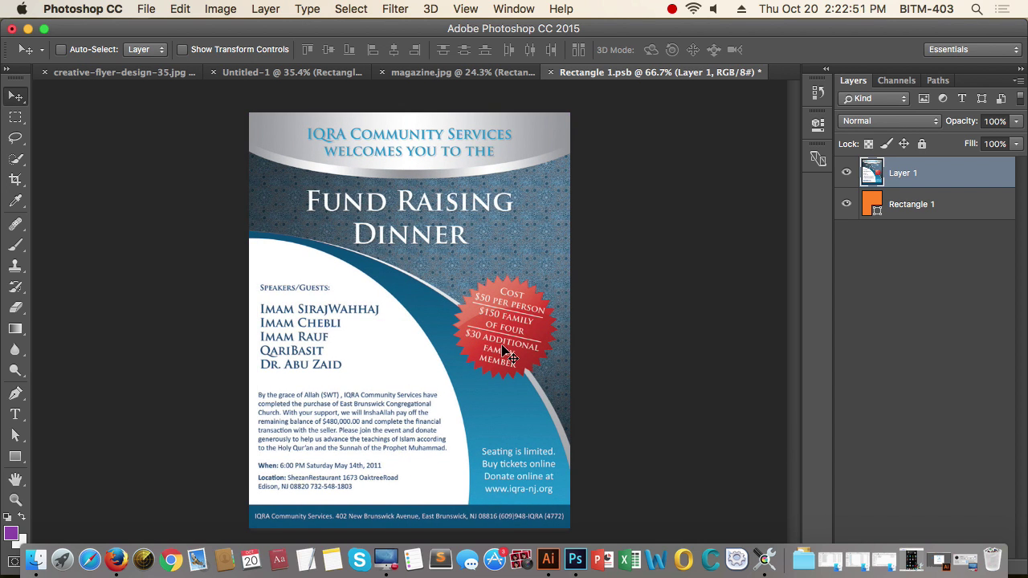
Step: Save Rectangle 1.psb and return to magazine.jpg to view the flyer on the right-hand page
key(super+s)
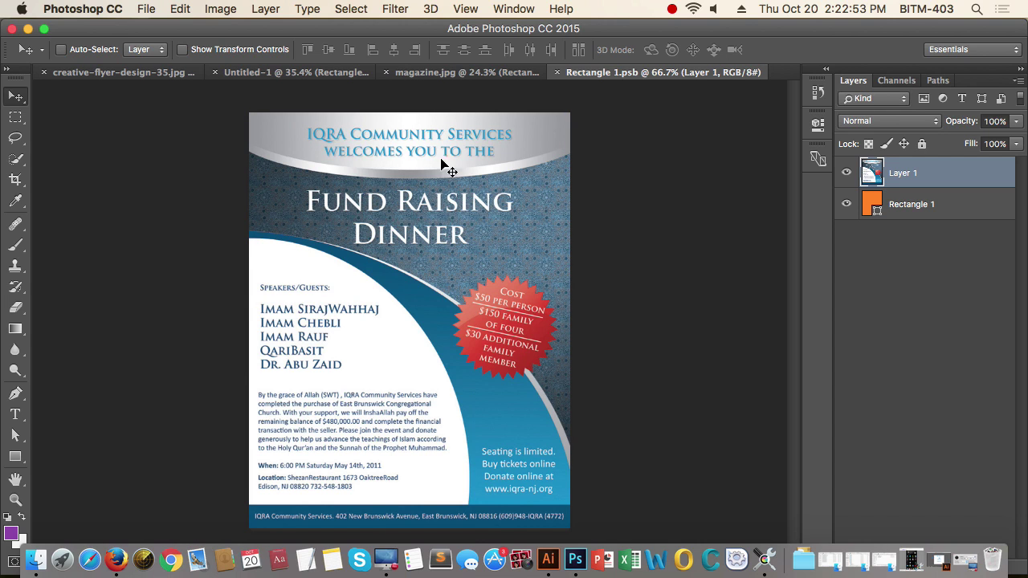
click(431, 74)
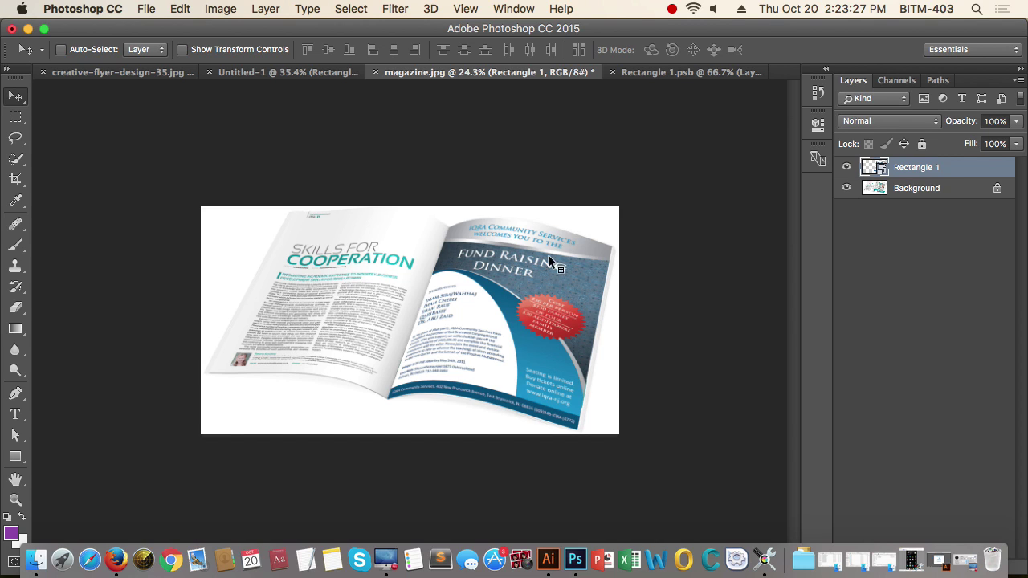
right_click(561, 234)
drag(507, 256, 413, 297)
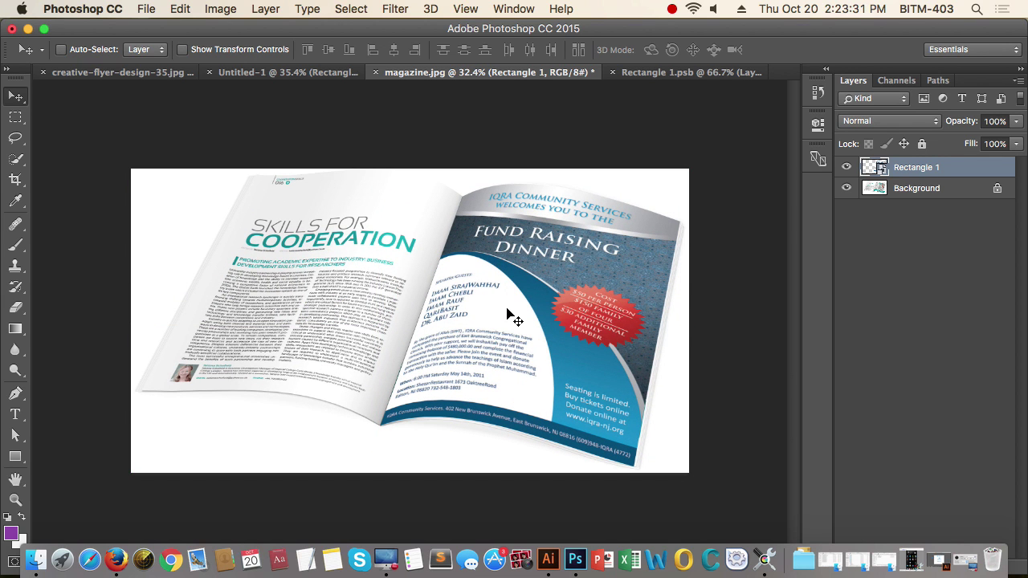
Step: Create a 600 × 776 px orange rectangle shape over the magazine image
key(u)
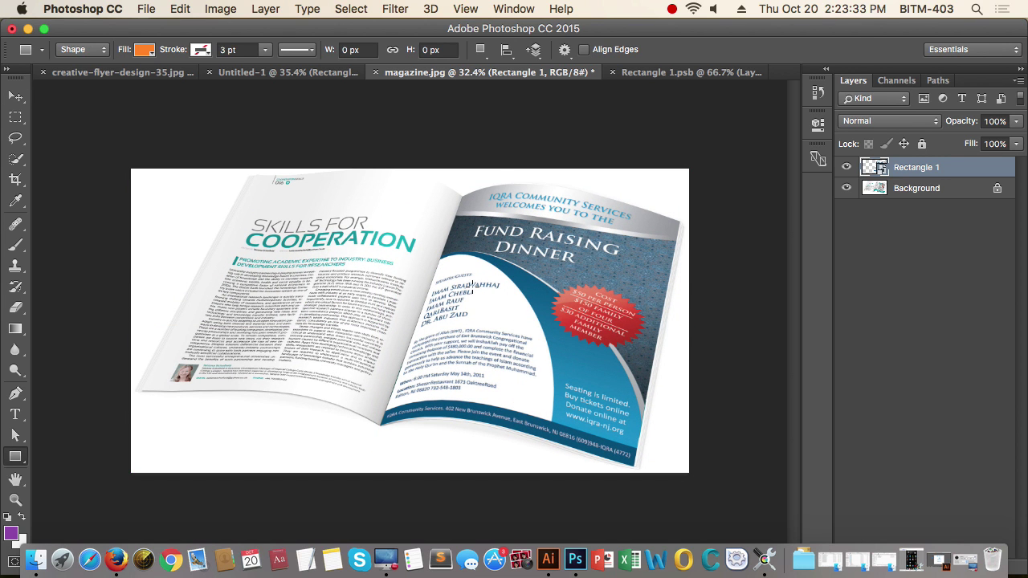
click(473, 285)
click(399, 162)
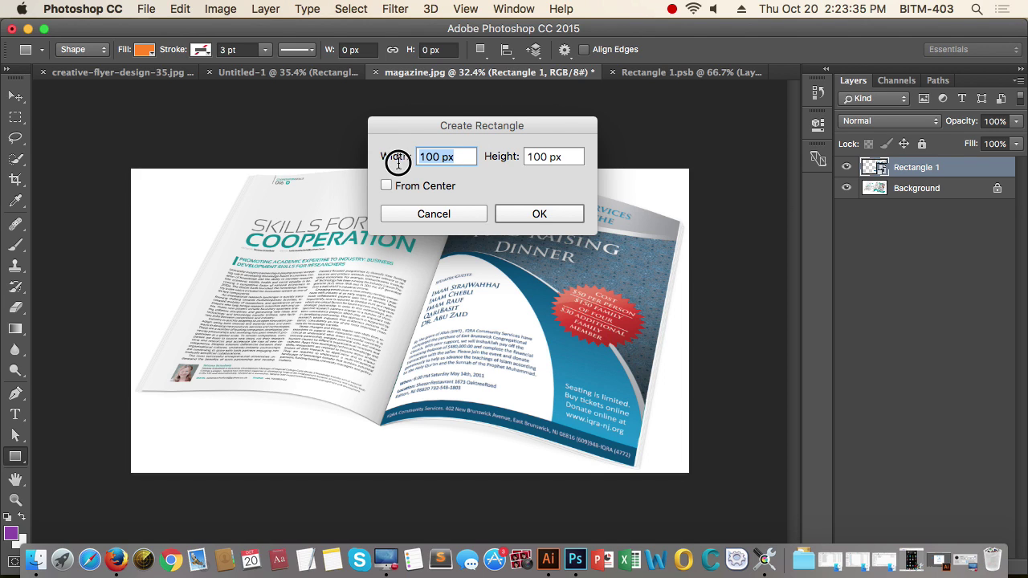
text(600)
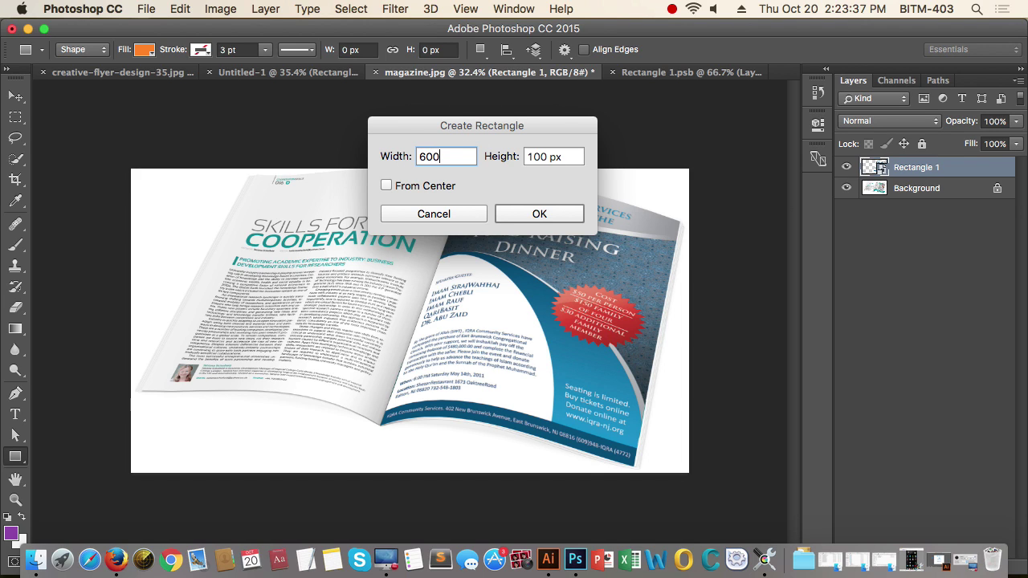
key(Tab)
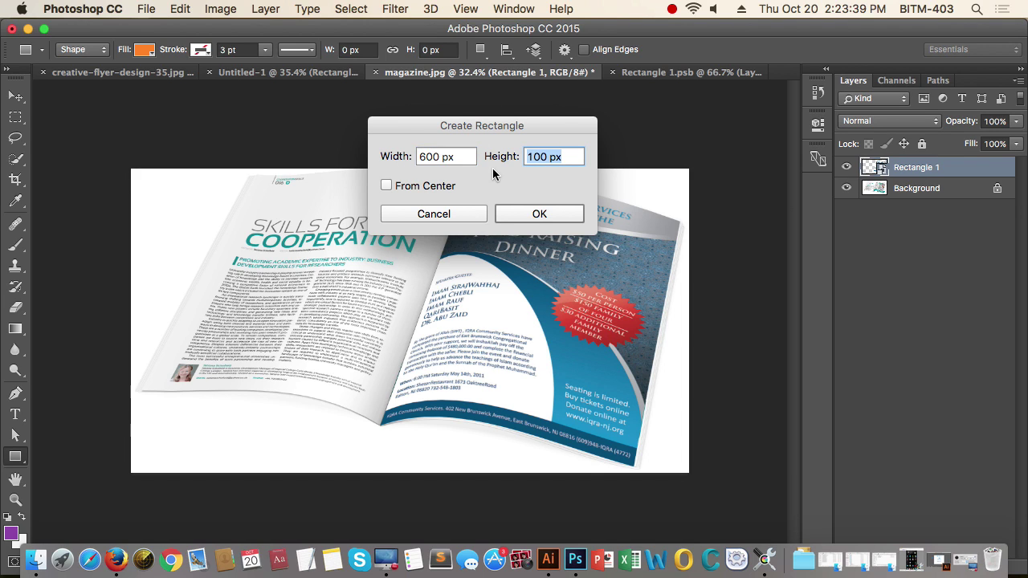
text(776)
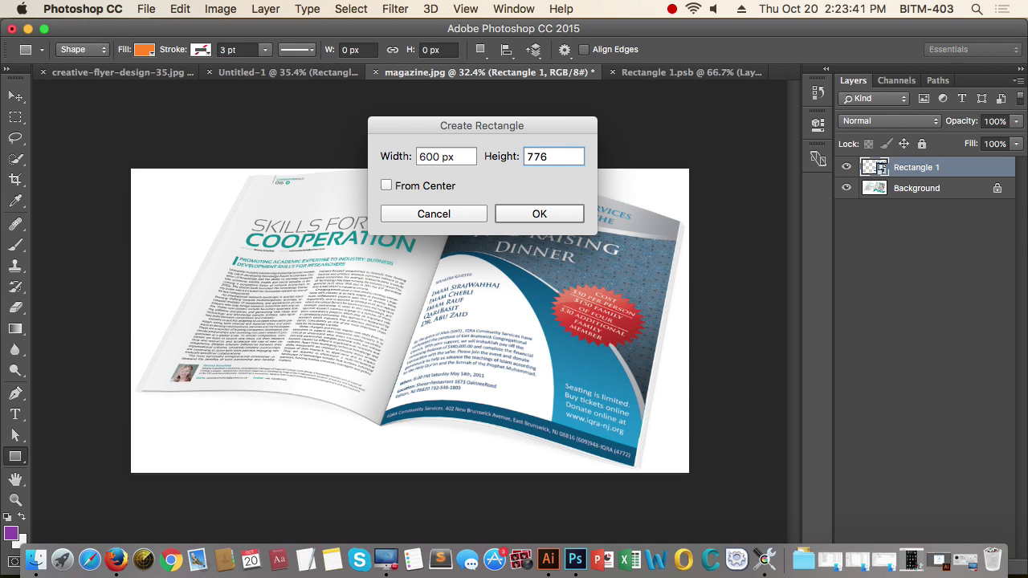
click(537, 215)
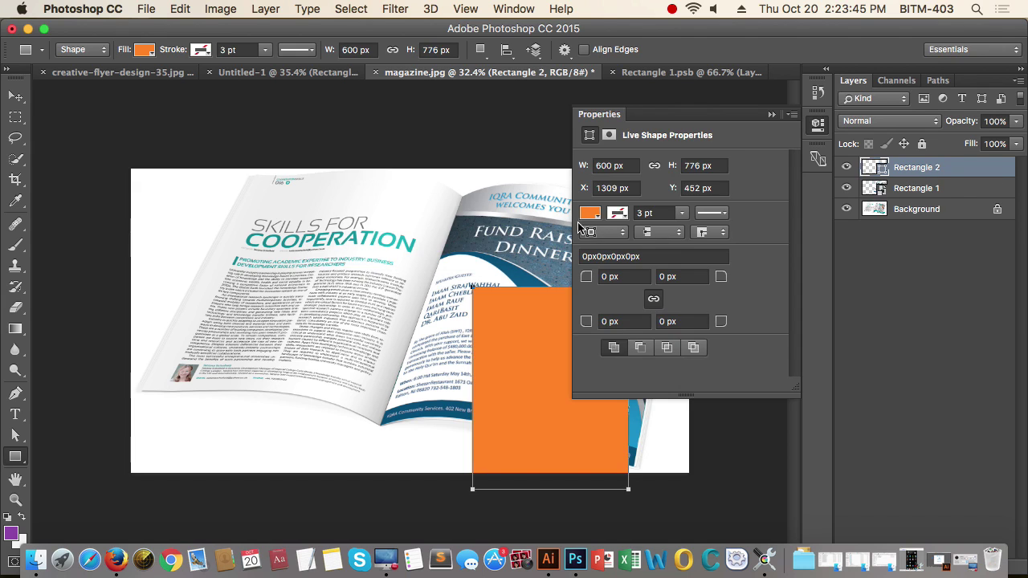
click(772, 118)
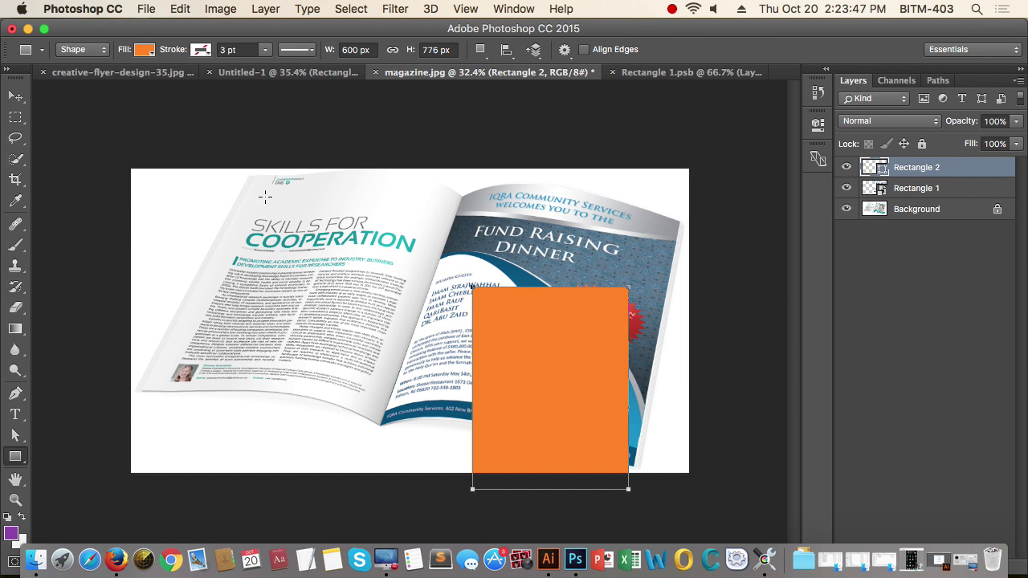
Step: Move the new rectangle over the magazine's left-hand page and convert its layer to a smart object
click(16, 96)
drag(520, 347, 302, 262)
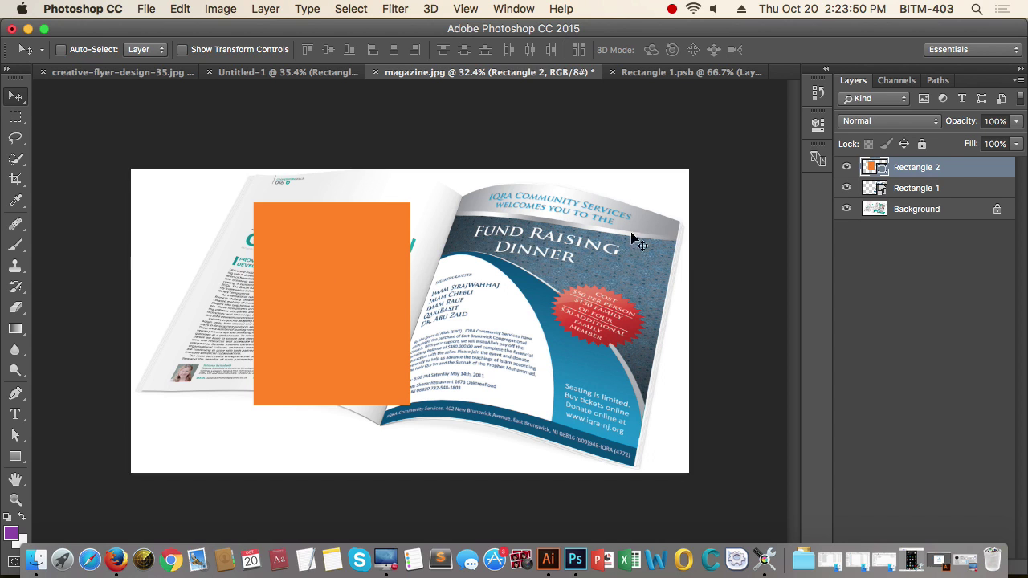
right_click(883, 170)
right_click(923, 172)
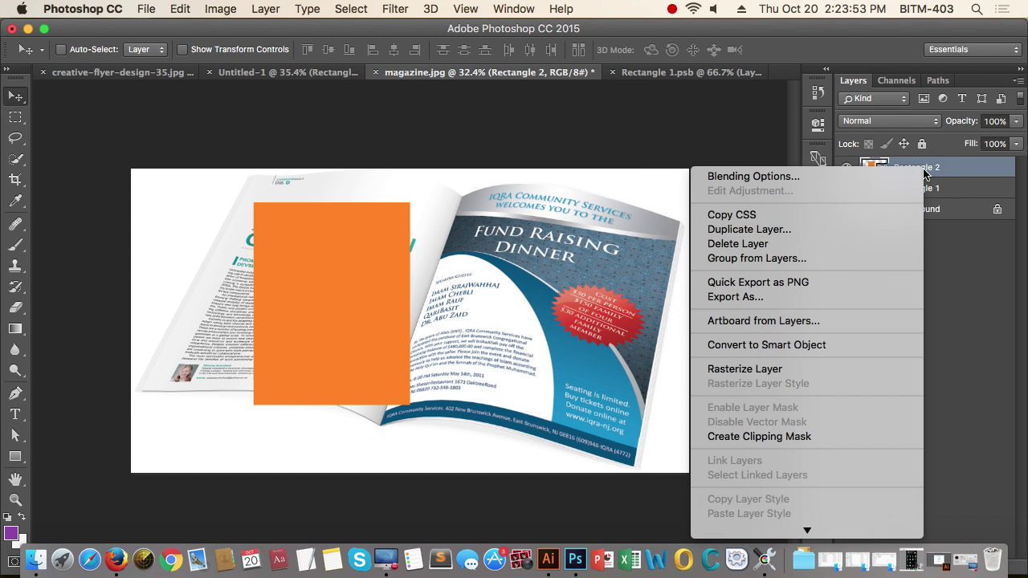
click(775, 346)
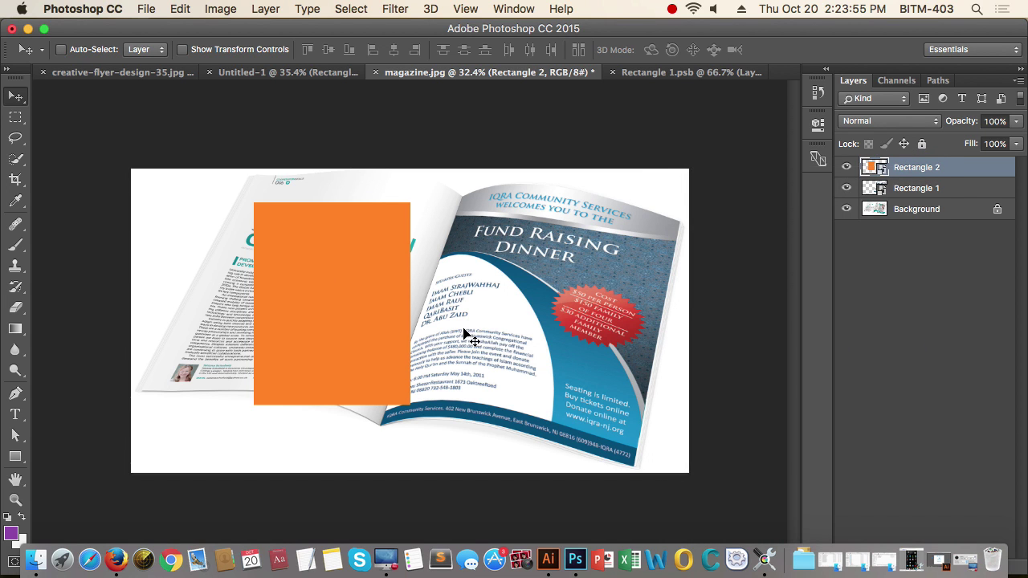
drag(416, 272, 393, 253)
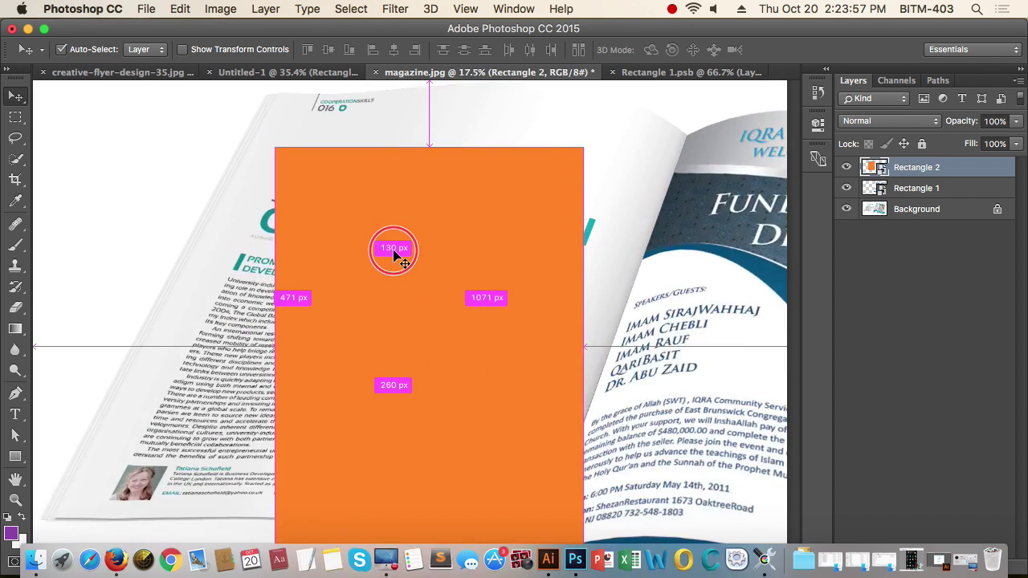
right_click(440, 312)
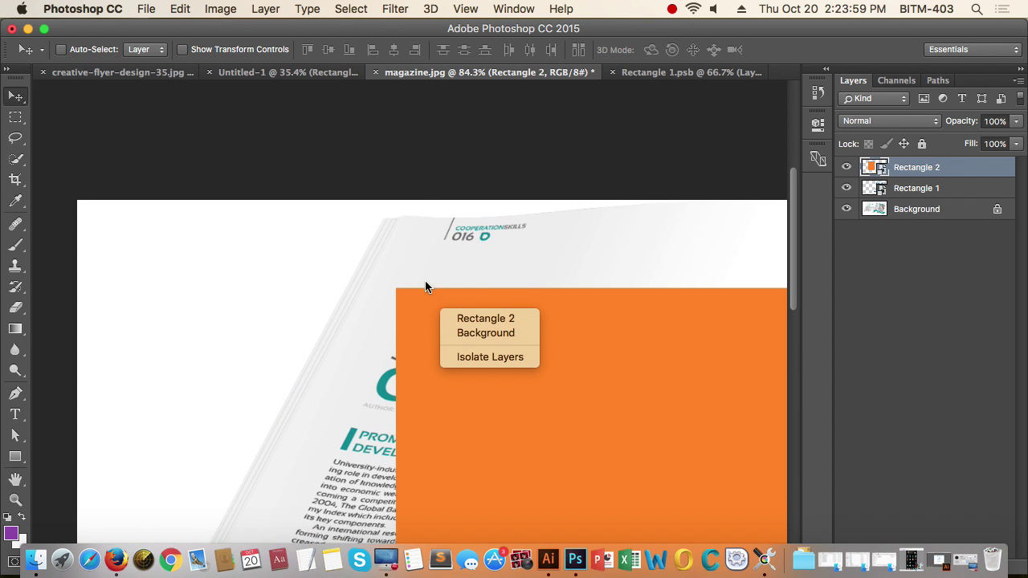
click(413, 229)
super+click(538, 280)
key(super+minus)
key(super+minus)
key(super+minus)
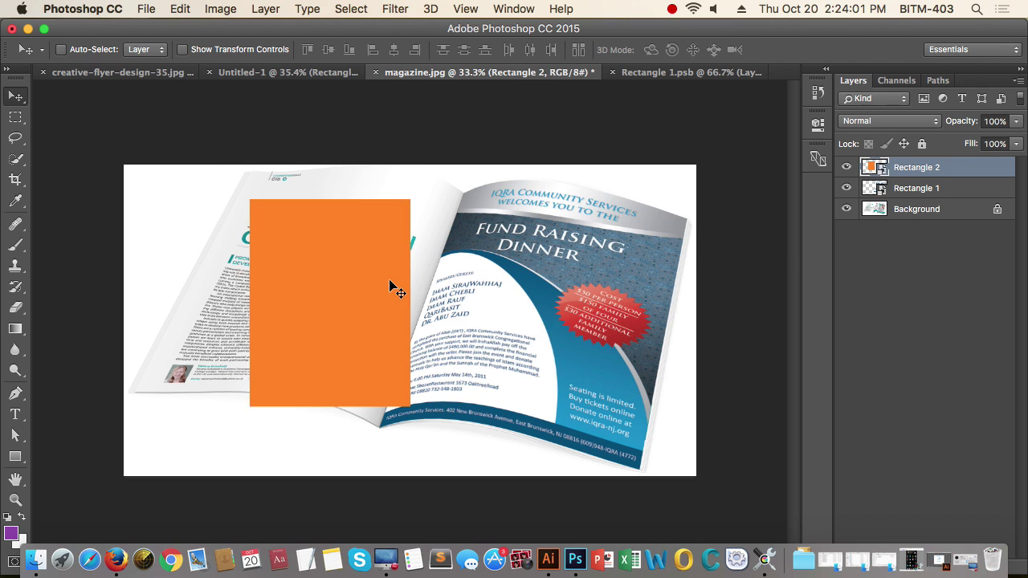
Step: Start a Distort transform on Rectangle 2 and place its upper-left corner on the left-hand page's top outer corner
key(super+y)
key(super+t)
right_click(347, 257)
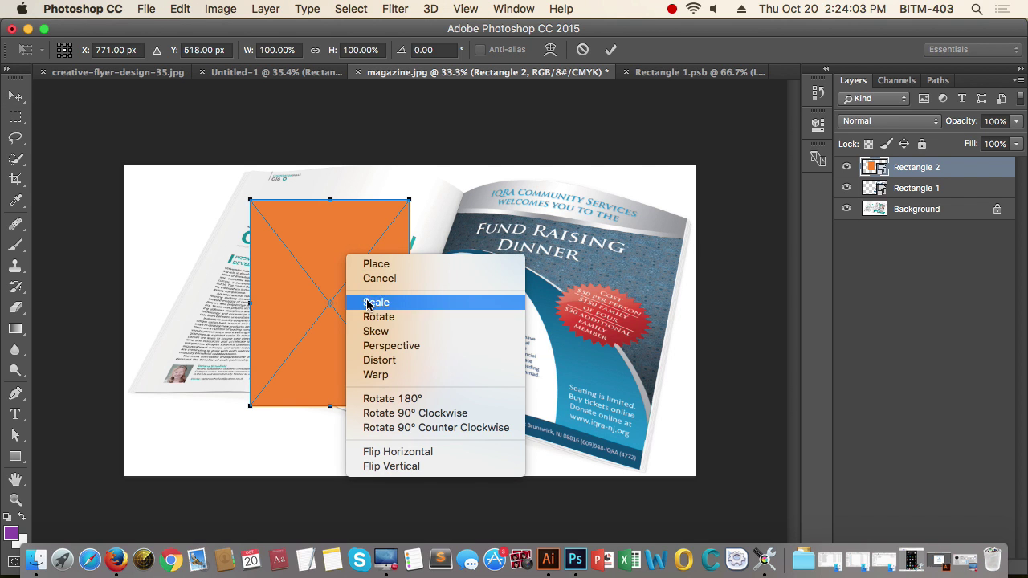
click(392, 361)
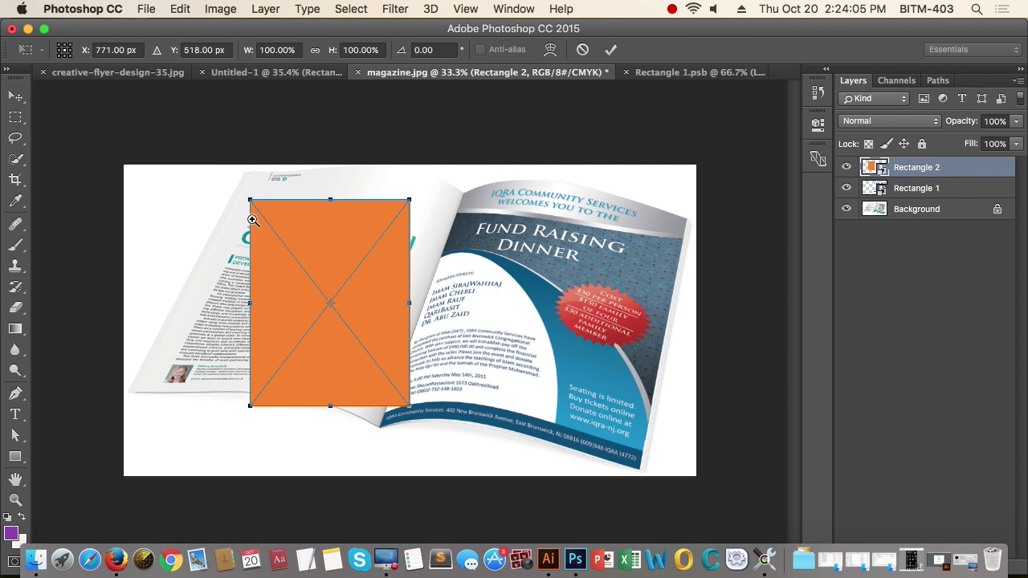
drag(208, 164, 321, 291)
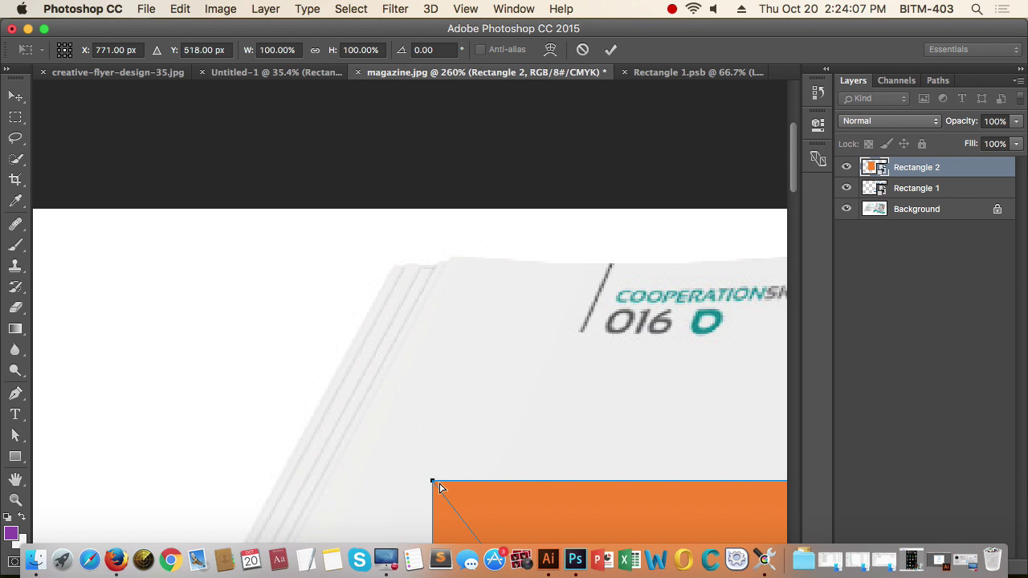
drag(434, 484, 361, 276)
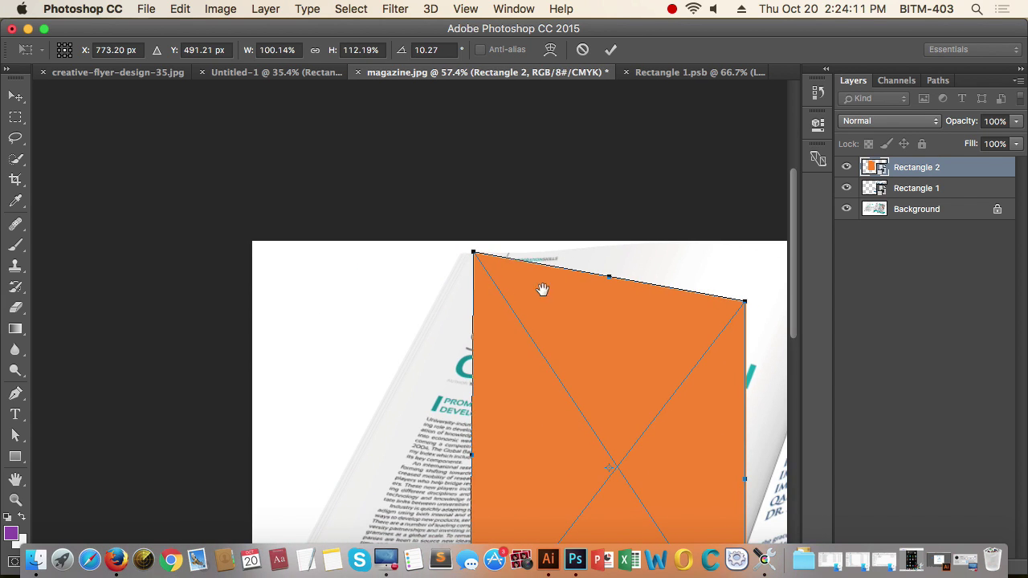
Step: Place the rectangle's upper-right corner at the top of the spine and its lower-left corner on the page's bottom outer corner
drag(541, 292, 357, 305)
drag(556, 321, 648, 305)
drag(543, 297, 445, 308)
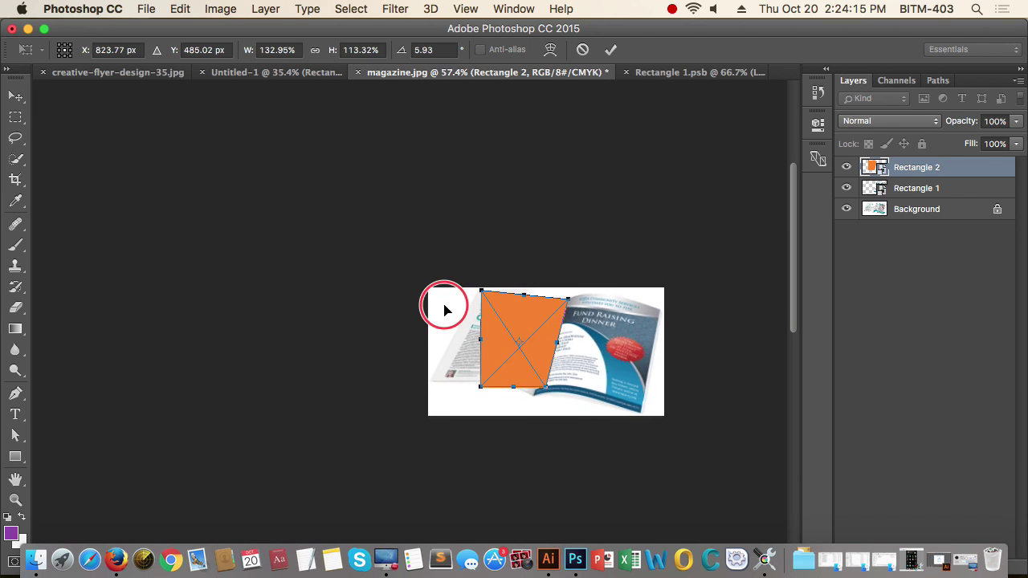
drag(322, 355, 374, 355)
drag(268, 400, 493, 346)
drag(678, 365, 384, 325)
drag(506, 326, 427, 334)
Step: Place the distorted rectangle's lower-right corner at the bottom of the magazine's spine
super+click(383, 407)
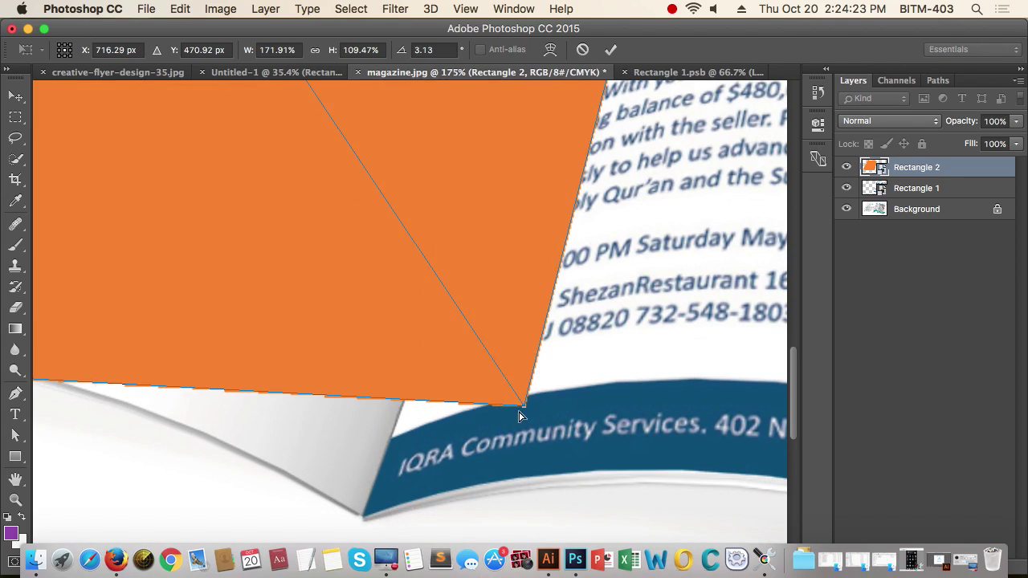
drag(487, 409, 358, 514)
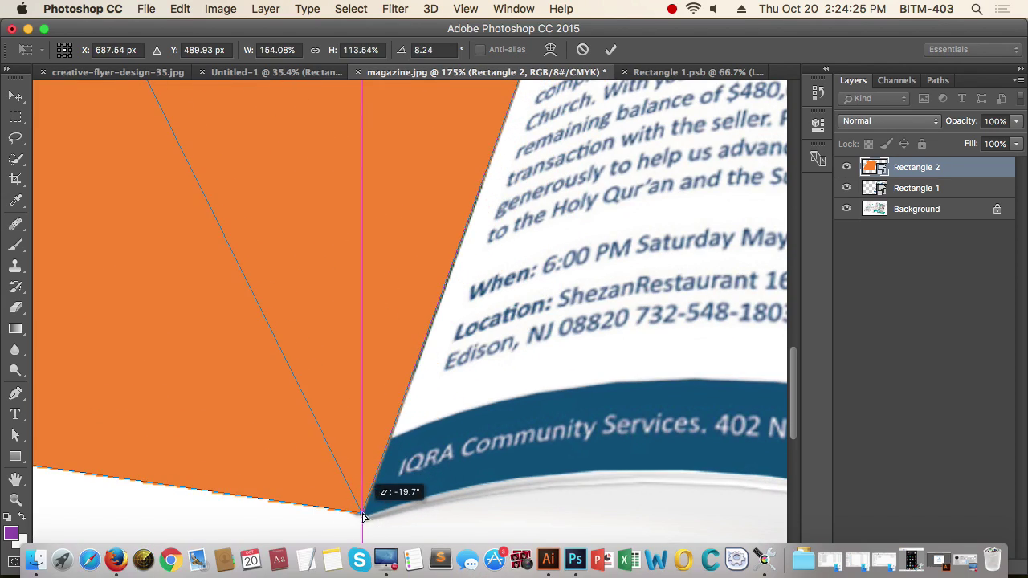
alt+click(356, 420)
alt+click(328, 428)
alt+click(106, 393)
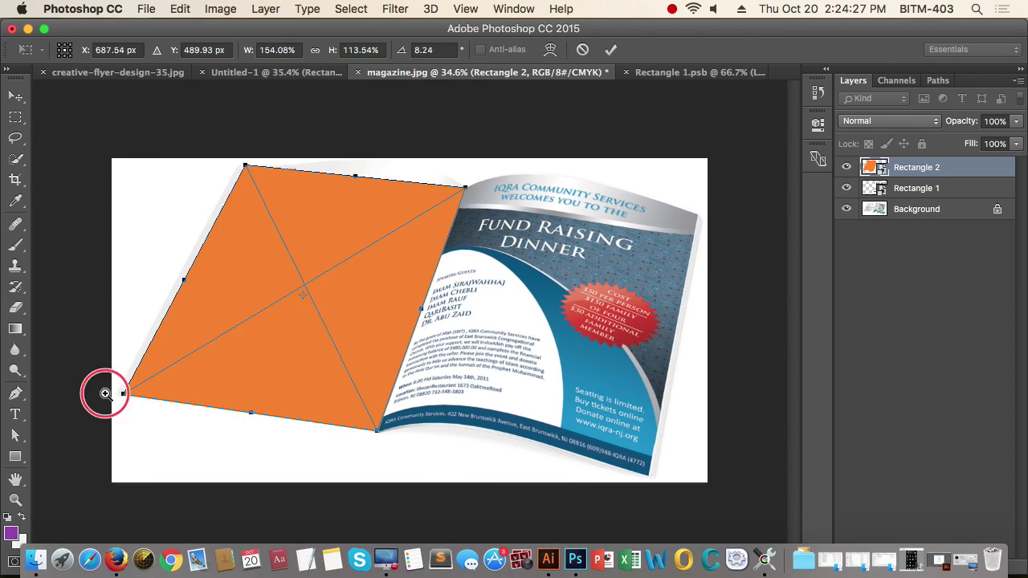
Step: Switch the transform to Warp and curve the rectangle's bottom edge to follow the left-hand page's lower edge
right_click(322, 279)
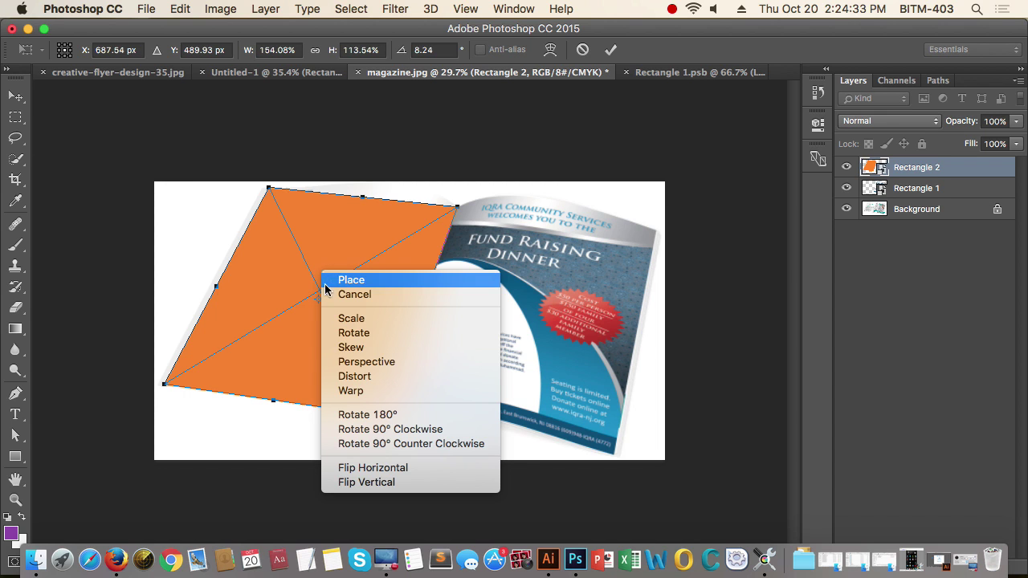
click(353, 390)
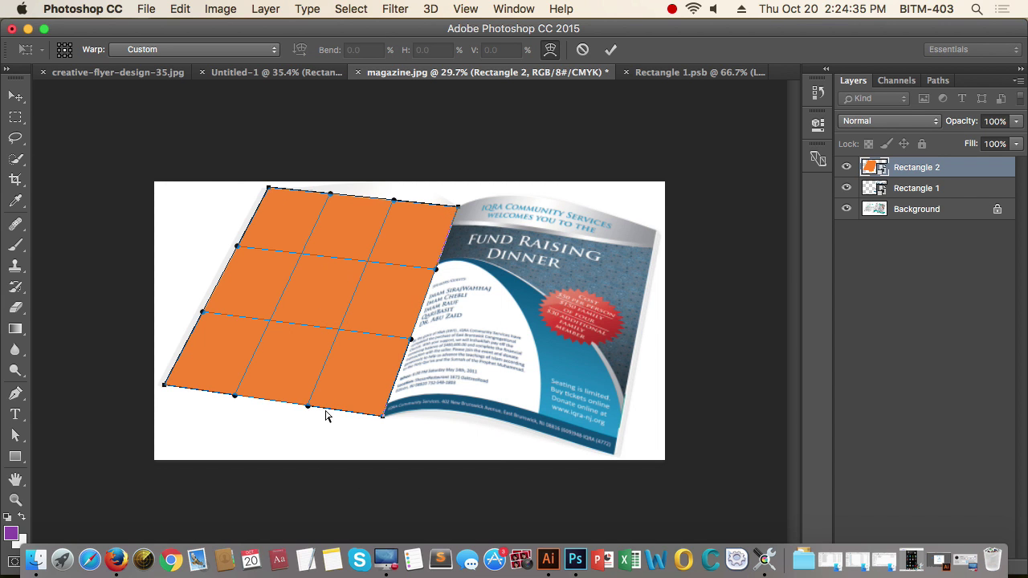
drag(363, 360, 345, 342)
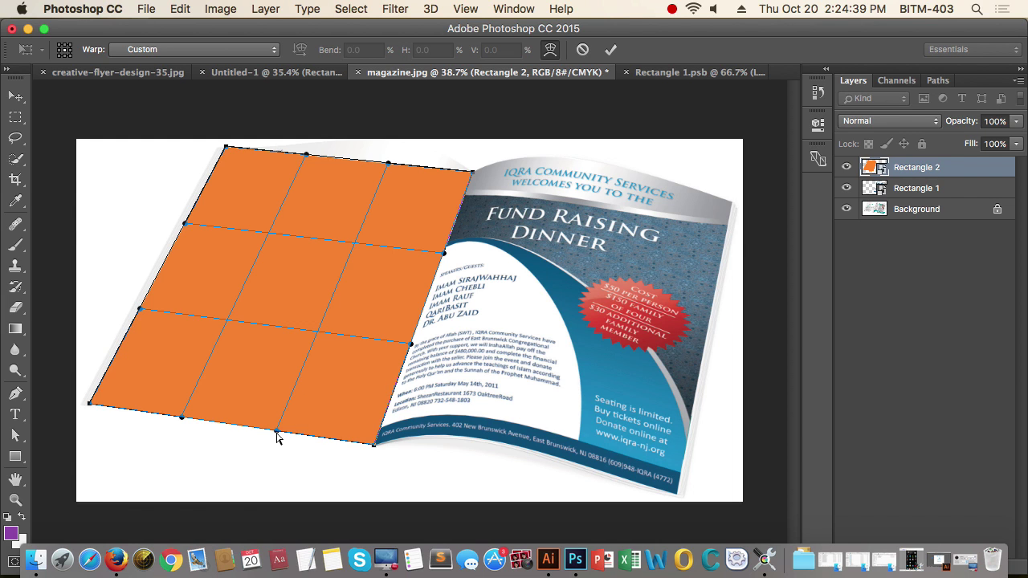
drag(276, 435, 221, 370)
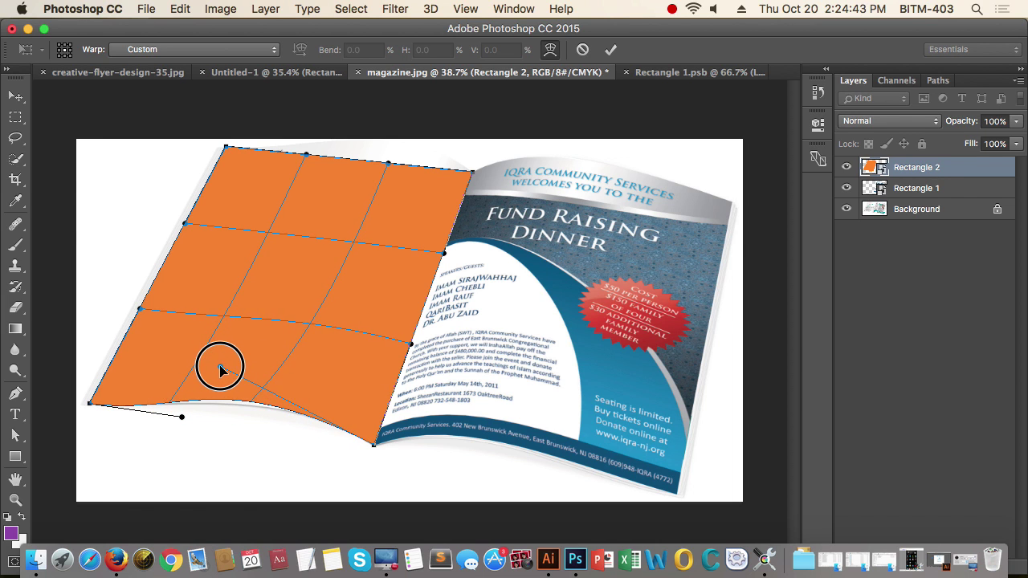
drag(184, 419, 122, 424)
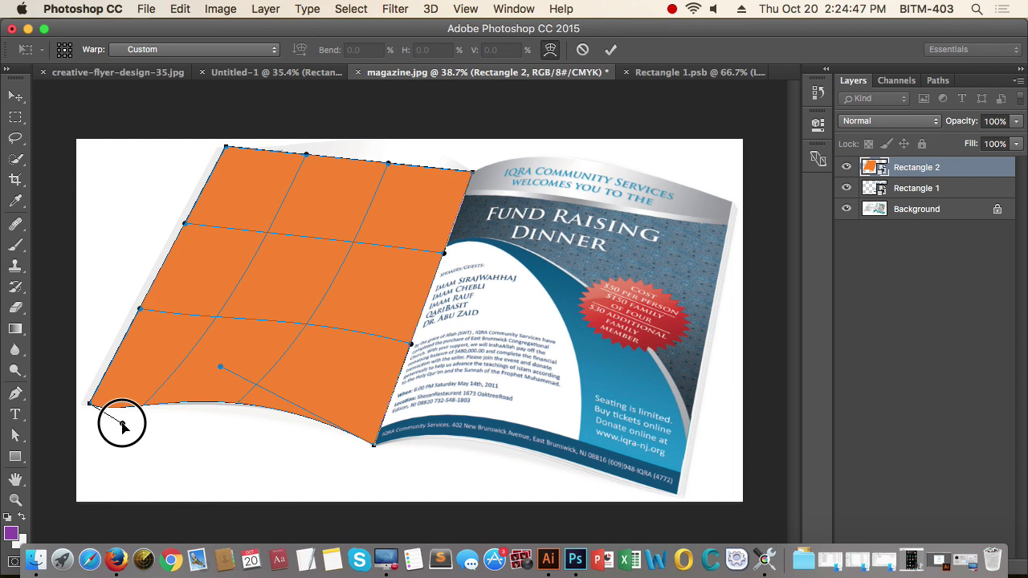
Step: Bend the interior of Rectangle 2's warp mesh to follow the left-hand page's curvature
drag(258, 424, 218, 424)
drag(224, 321, 270, 305)
scroll(287, 291, down, 3)
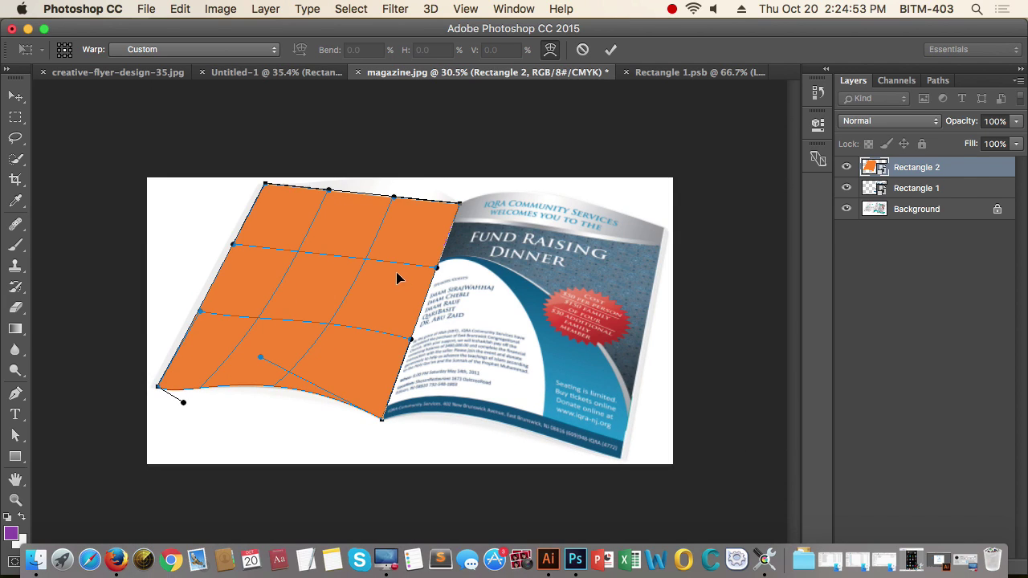
drag(367, 264, 383, 261)
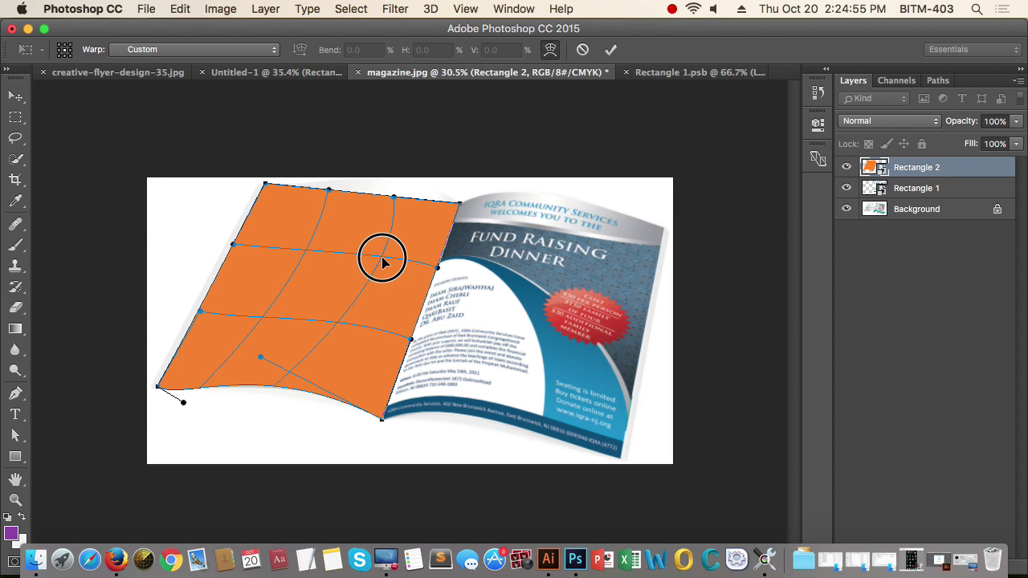
drag(318, 330, 333, 291)
Step: Adjust the warp handles along the rectangle's inner edge to line it up with the magazine's spine
drag(439, 273, 433, 273)
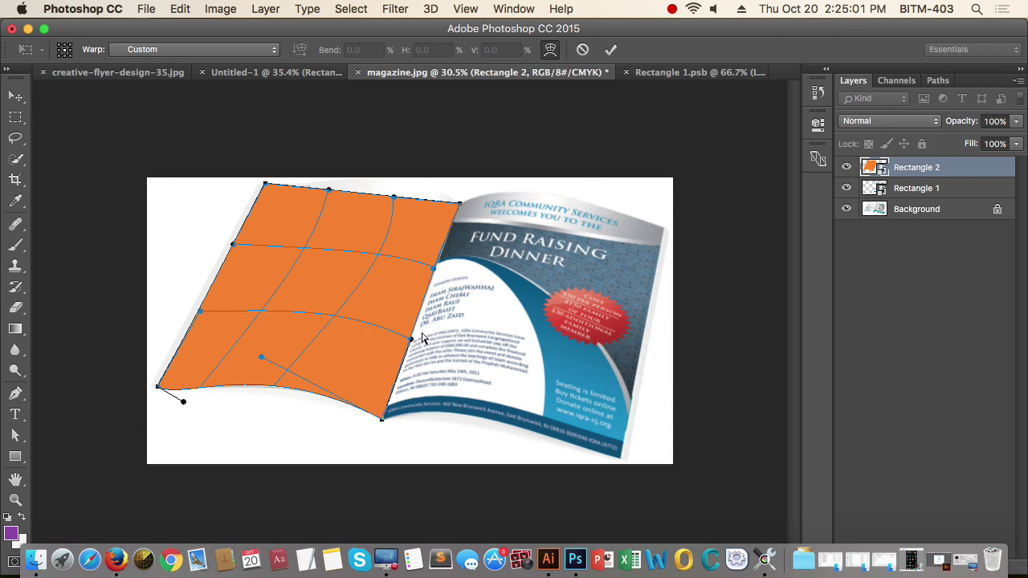
drag(410, 343, 530, 328)
scroll(429, 335, down, 4)
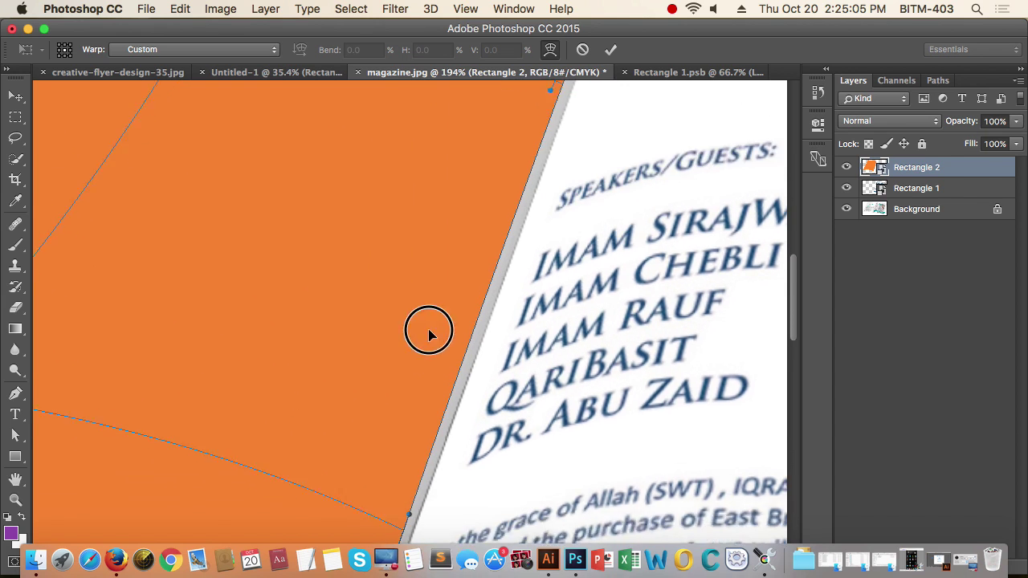
drag(401, 440, 419, 434)
drag(419, 357, 398, 364)
drag(453, 267, 448, 345)
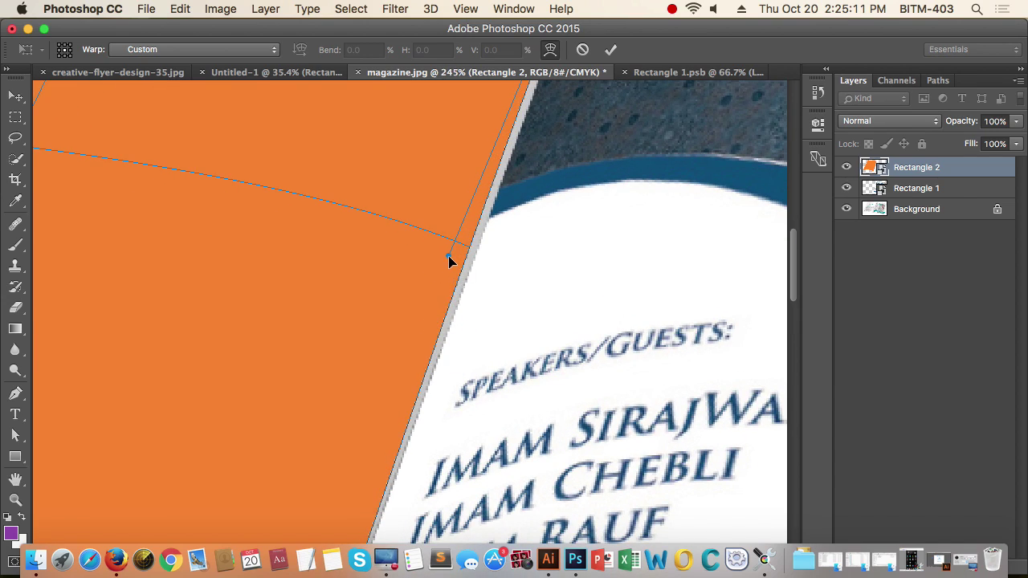
drag(450, 261, 461, 279)
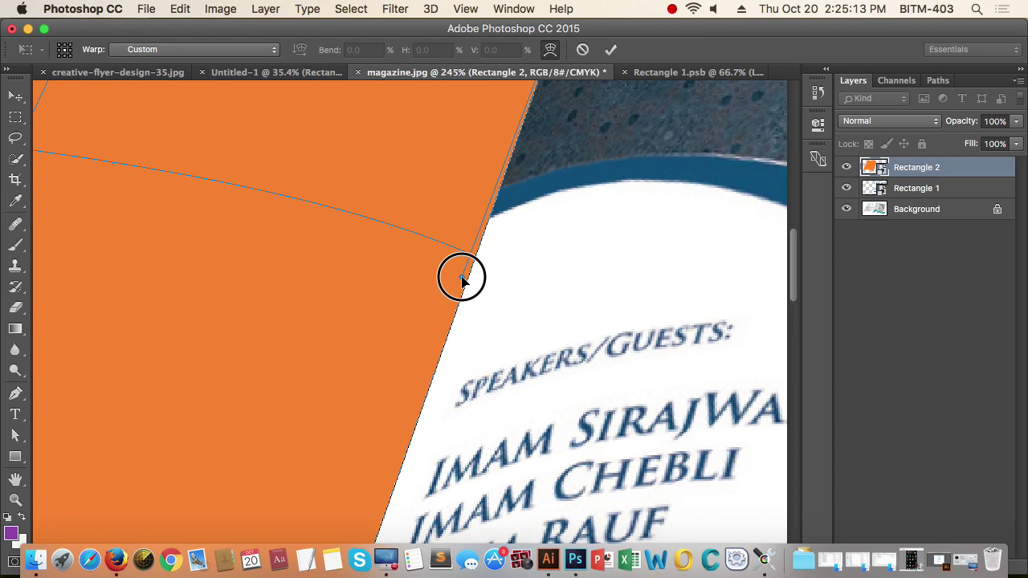
Step: Curve the rectangle's top edge upward to follow the upper edge of the left-hand page
drag(510, 252, 412, 282)
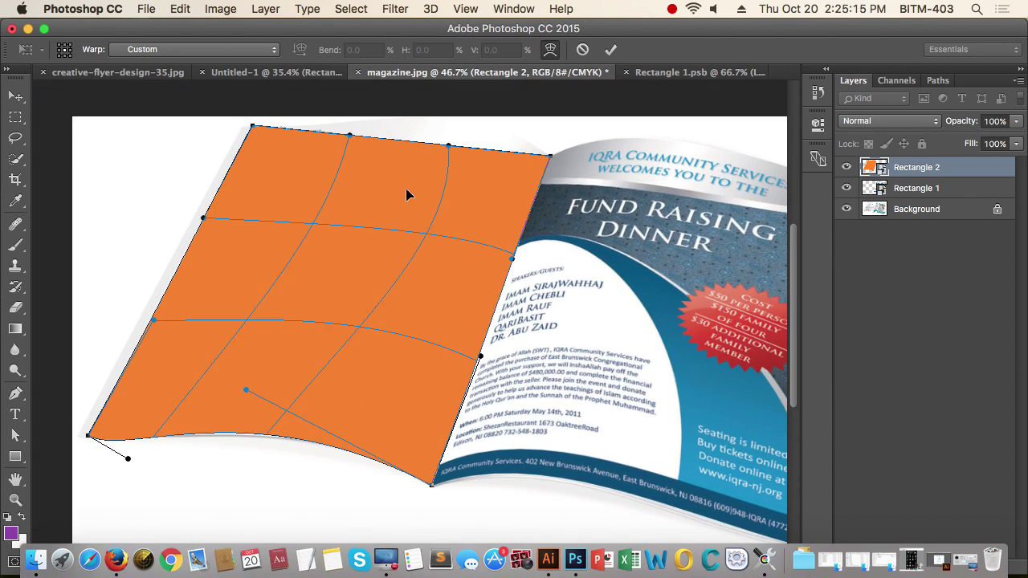
click(434, 168)
drag(435, 173, 470, 277)
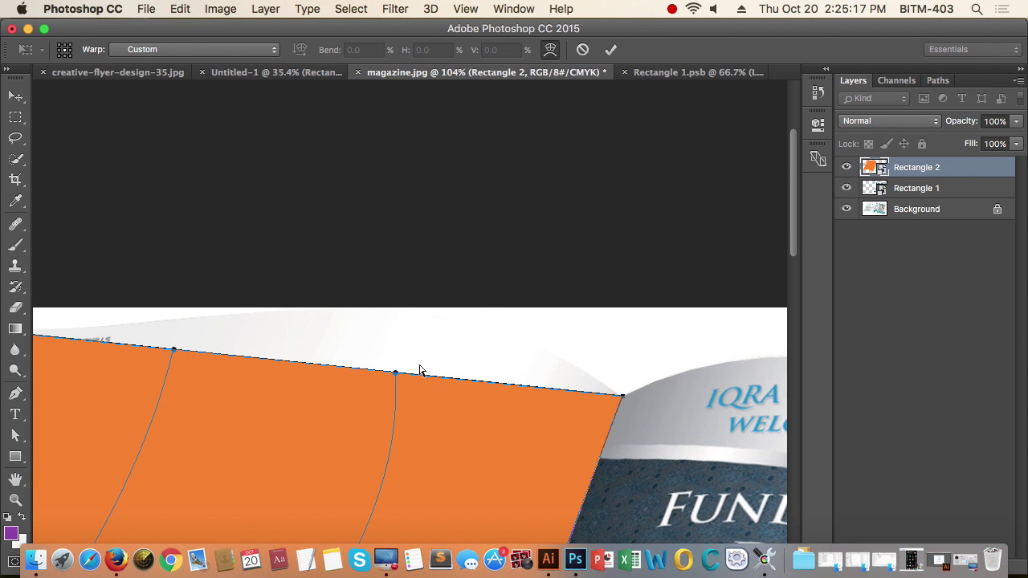
drag(399, 375, 390, 250)
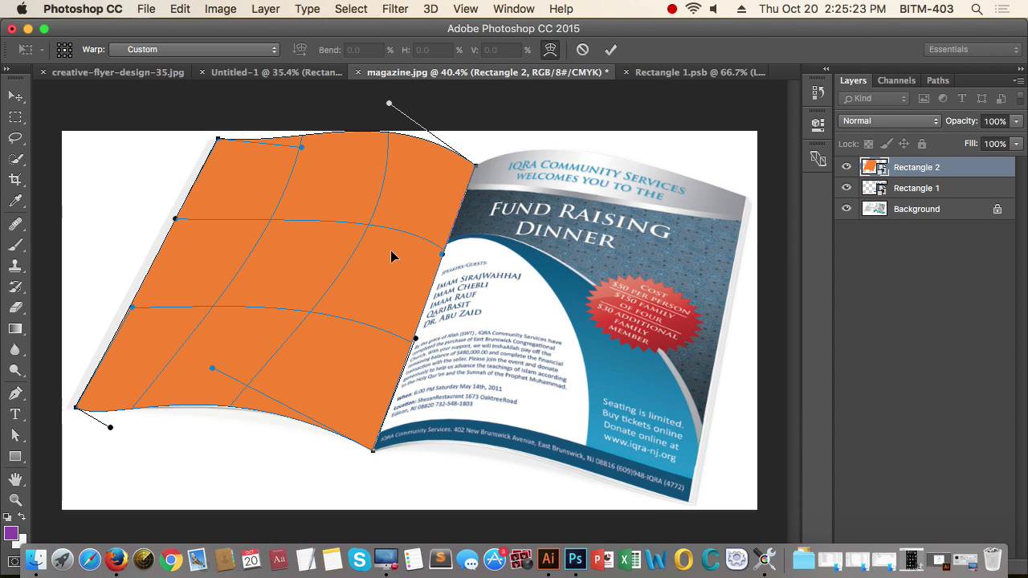
Step: Fine-tune the outer handle of Rectangle 2's top edge so its curve follows the upper edge of the left-hand page
click(327, 316)
drag(297, 150, 477, 225)
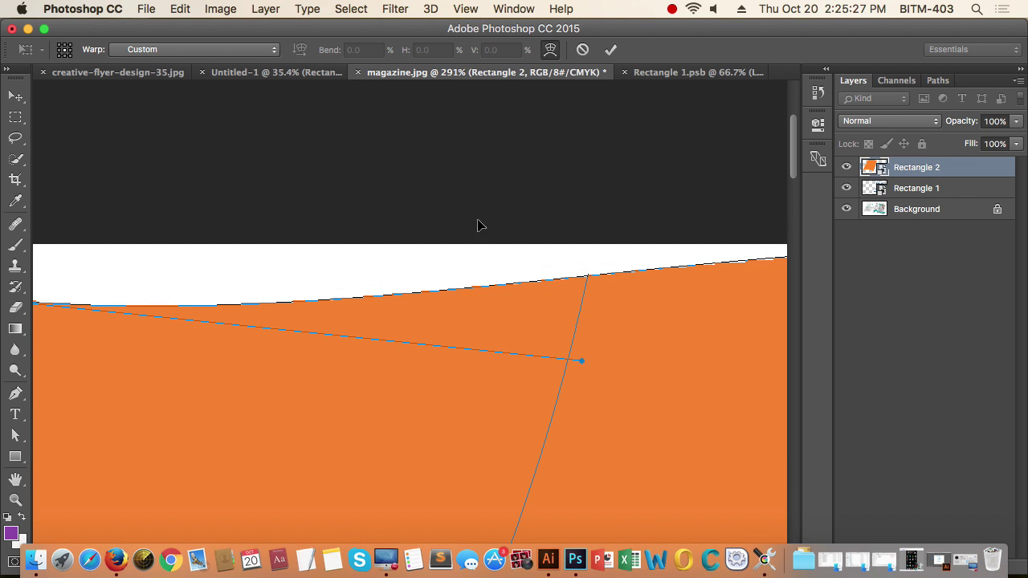
mouse_move(580, 364)
mouse_down()
mouse_move(585, 397)
mouse_move(578, 372)
mouse_move(560, 367)
mouse_up()
drag(553, 303, 434, 322)
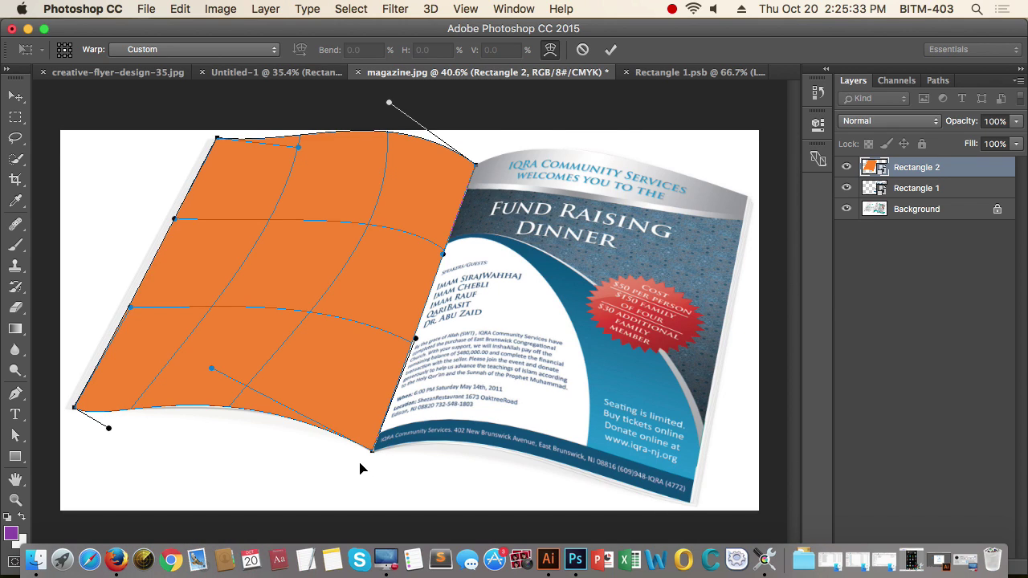
Step: Align Rectangle 2's lower inner corner with the bottom of the magazine's spine
drag(356, 457, 526, 461)
drag(559, 362, 554, 366)
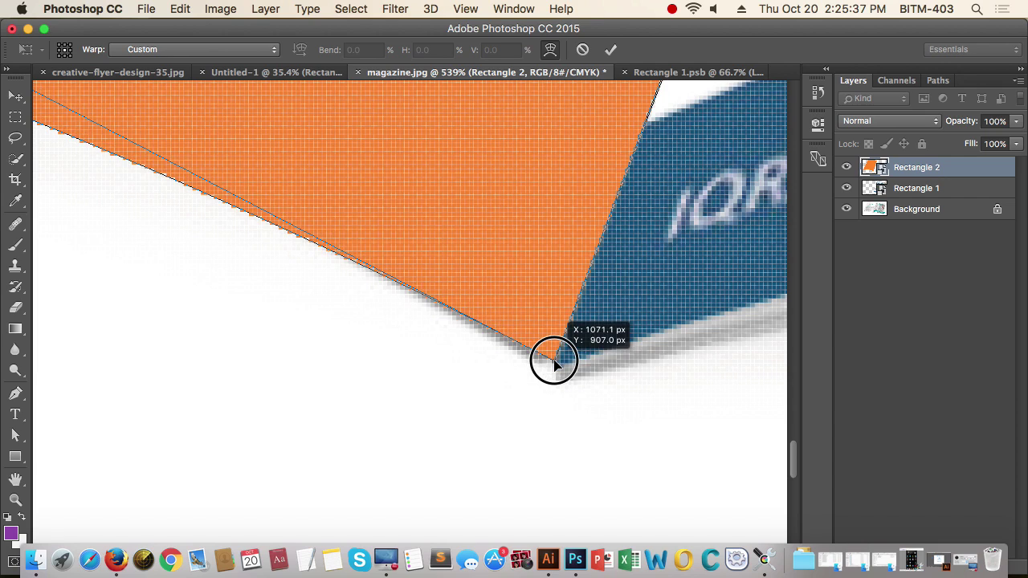
drag(567, 412, 473, 422)
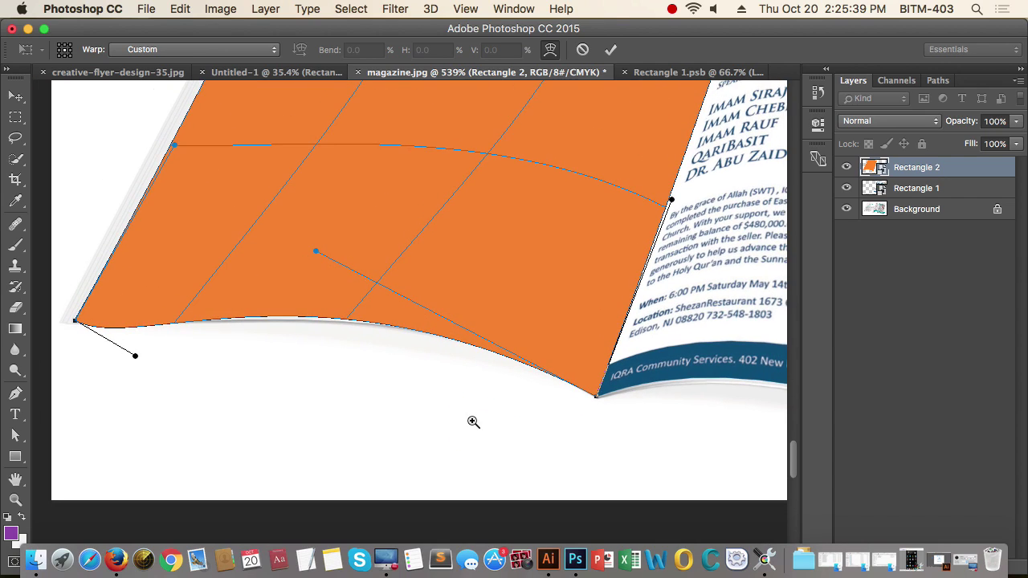
Step: Adjust the inner grid of Rectangle 2's warp to refine the page curvature and apply the transform
mouse_move(294, 372)
mouse_down()
mouse_move(305, 355)
mouse_move(298, 368)
mouse_up()
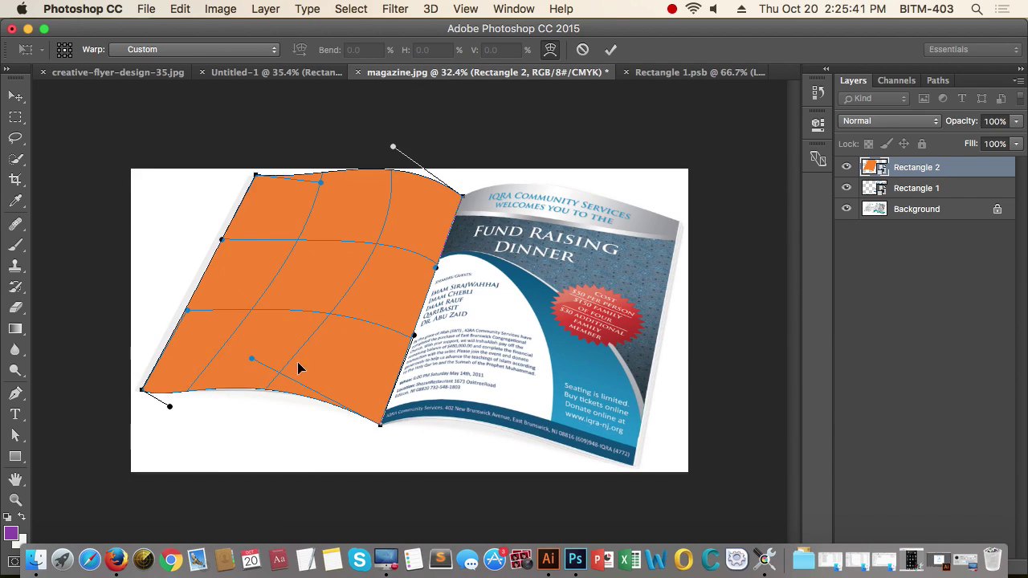
drag(339, 316, 321, 336)
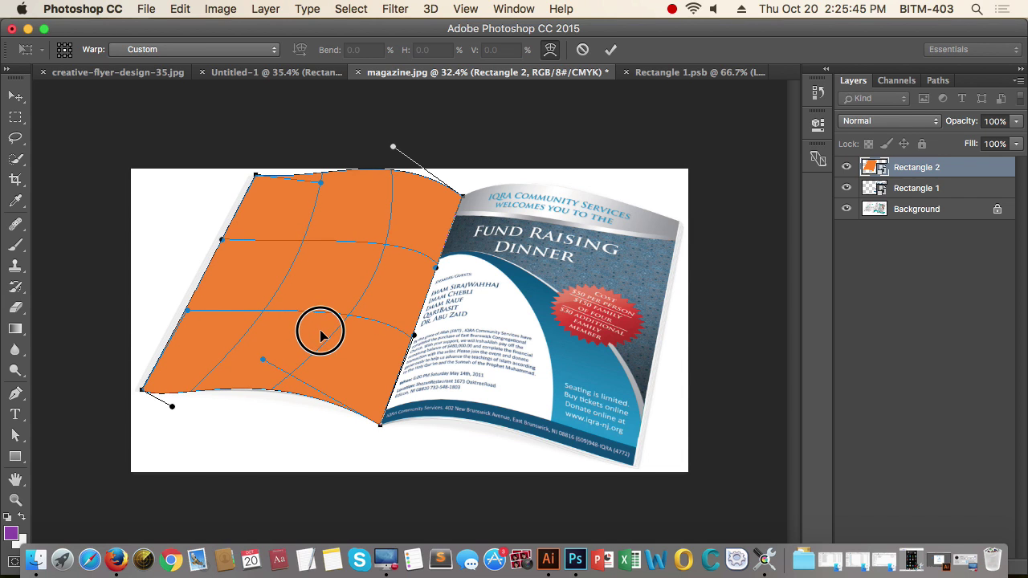
drag(259, 268, 258, 272)
key(Return)
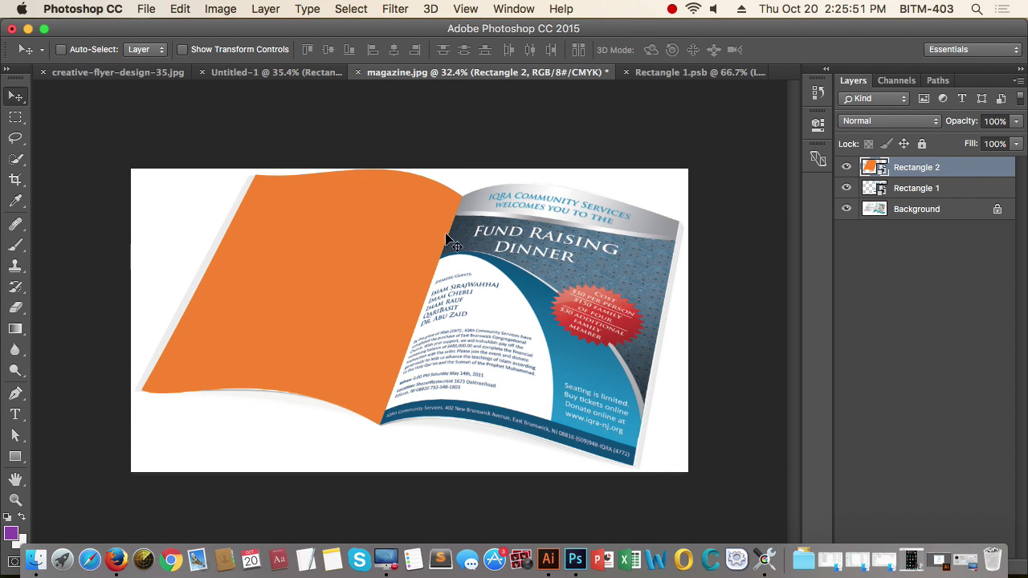
Step: Place the flyer artwork from Rectangle 1.psb into the Rectangle 2 smart object, save it, and return to magazine.jpg
double_click(875, 167)
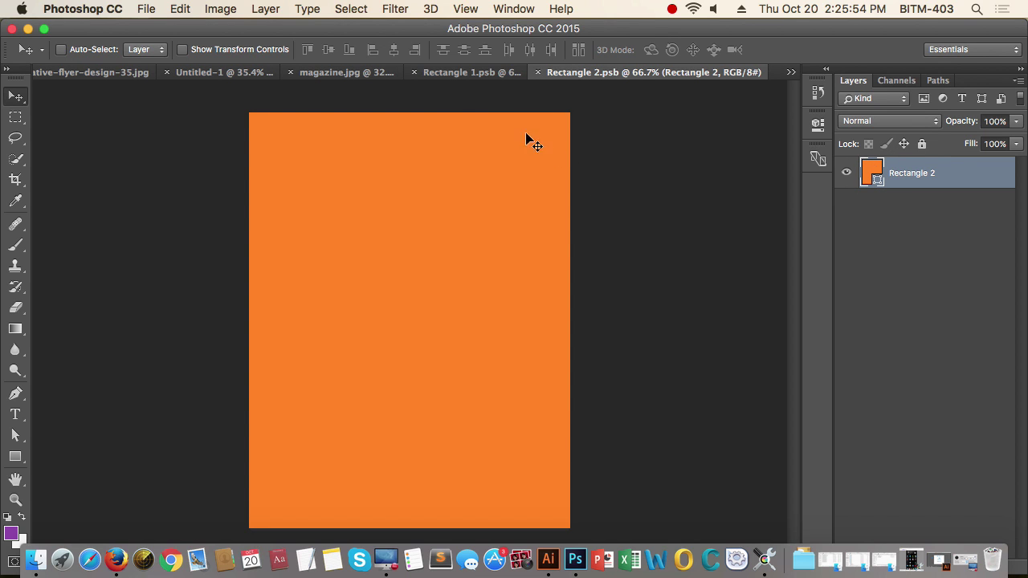
click(470, 73)
drag(488, 320, 486, 364)
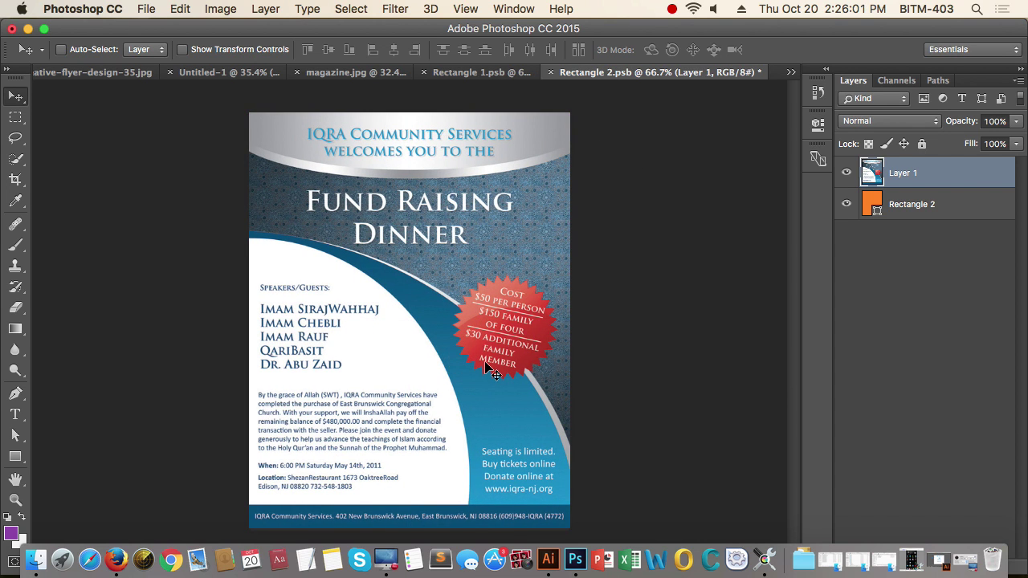
key(super+s)
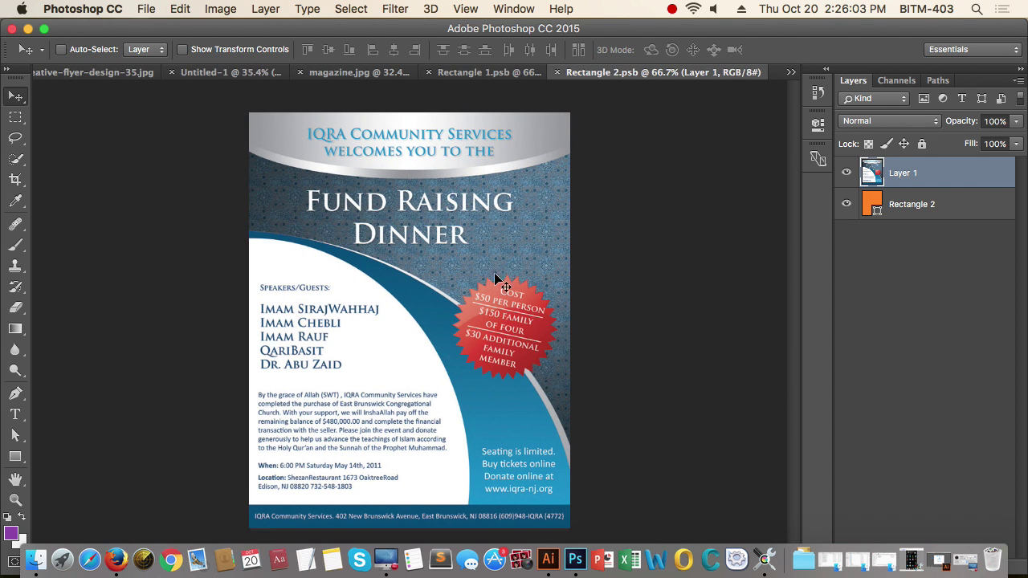
click(345, 72)
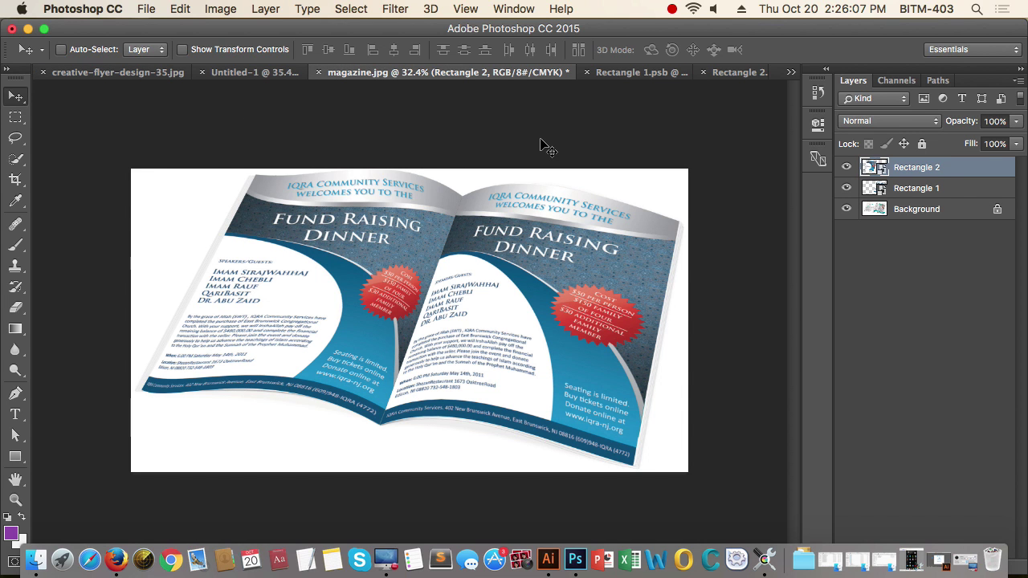
click(672, 10)
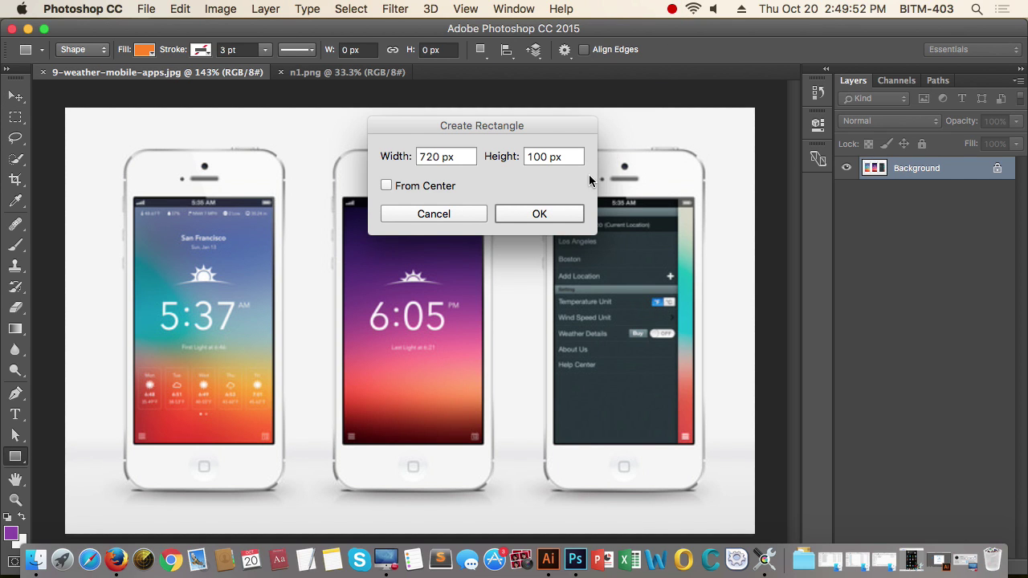
Step: Create a 720 x 1280 px orange rectangle in 9-weather-mobile-apps.jpg
key(Tab)
key(Return)
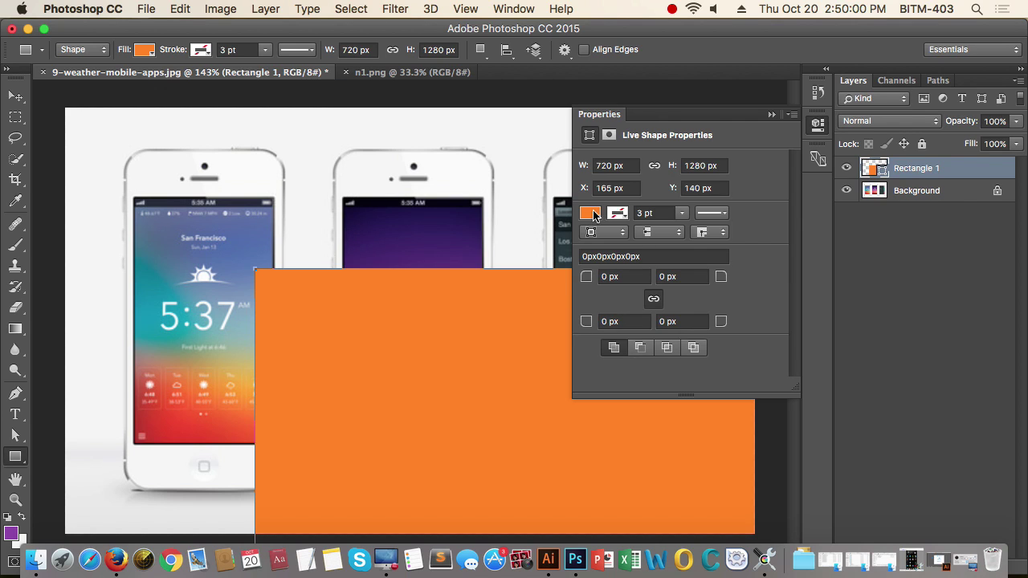
click(794, 112)
click(16, 97)
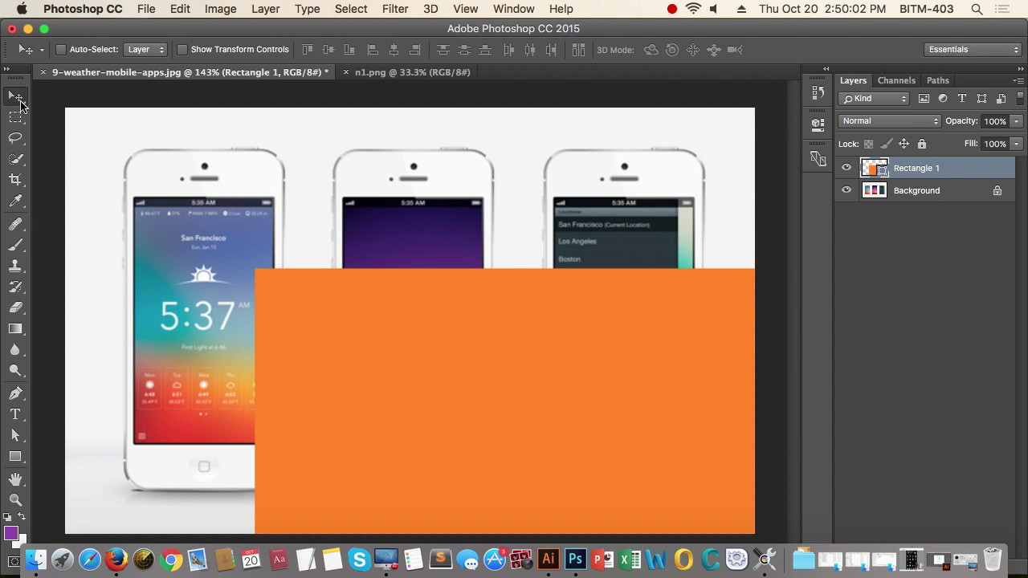
Step: Move the orange rectangle up toward the first phone and convert its layer to a smart object
key(super+minus)
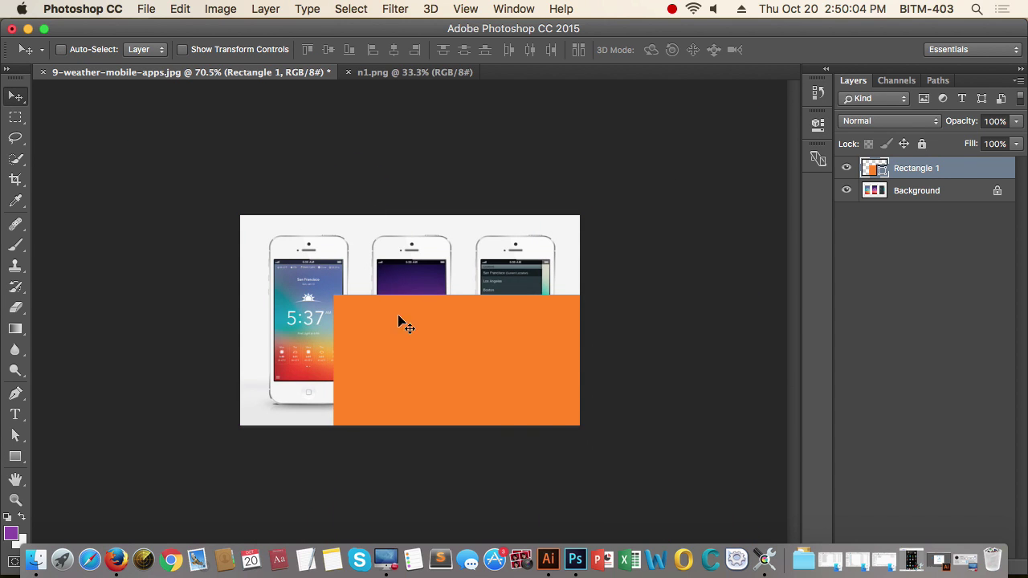
drag(446, 343, 434, 279)
right_click(880, 171)
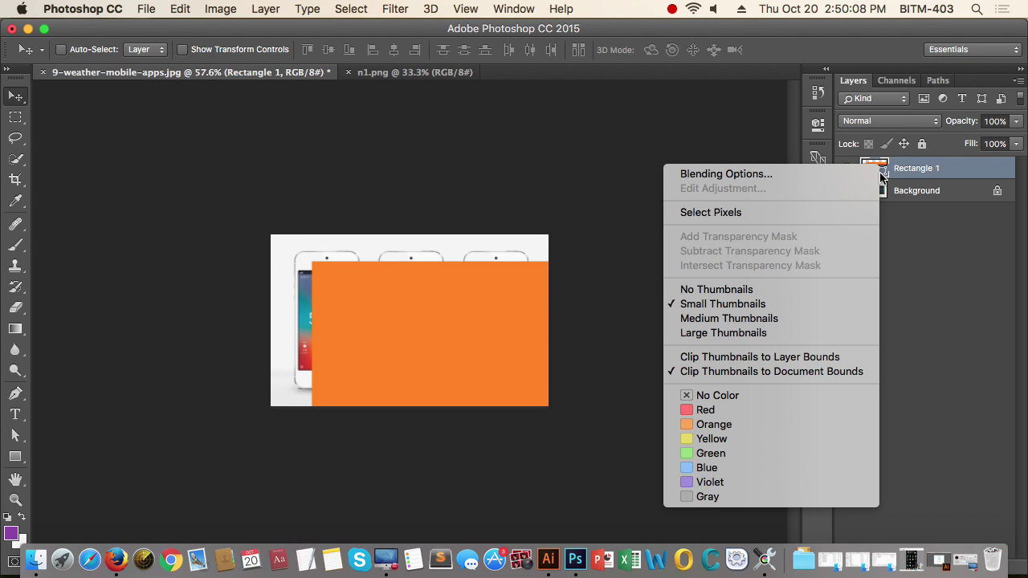
right_click(915, 173)
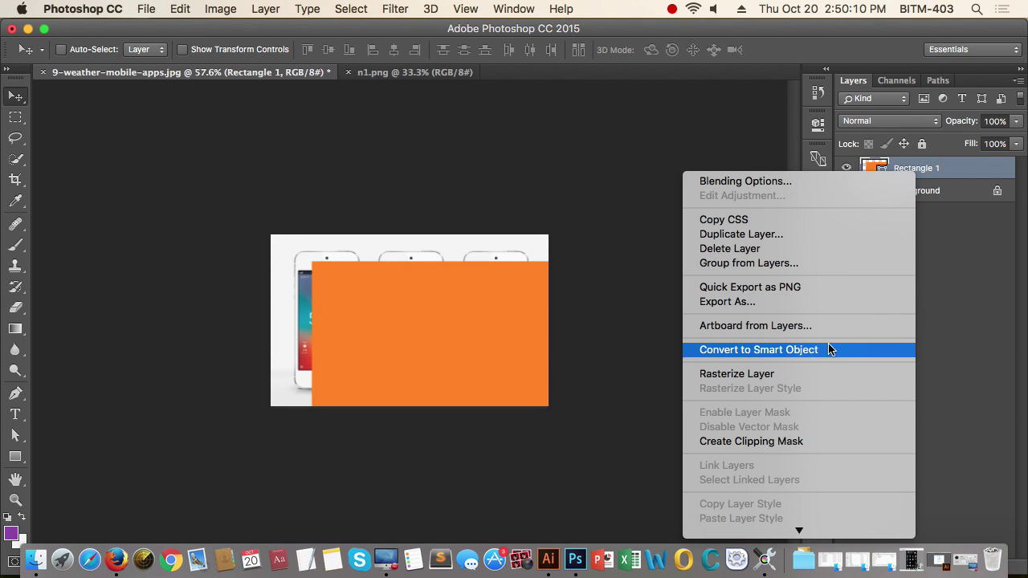
click(803, 351)
Step: Start a Distort transform on Rectangle 1 and place its upper-left corner at the first phone's screen corner
key(ctrl+t)
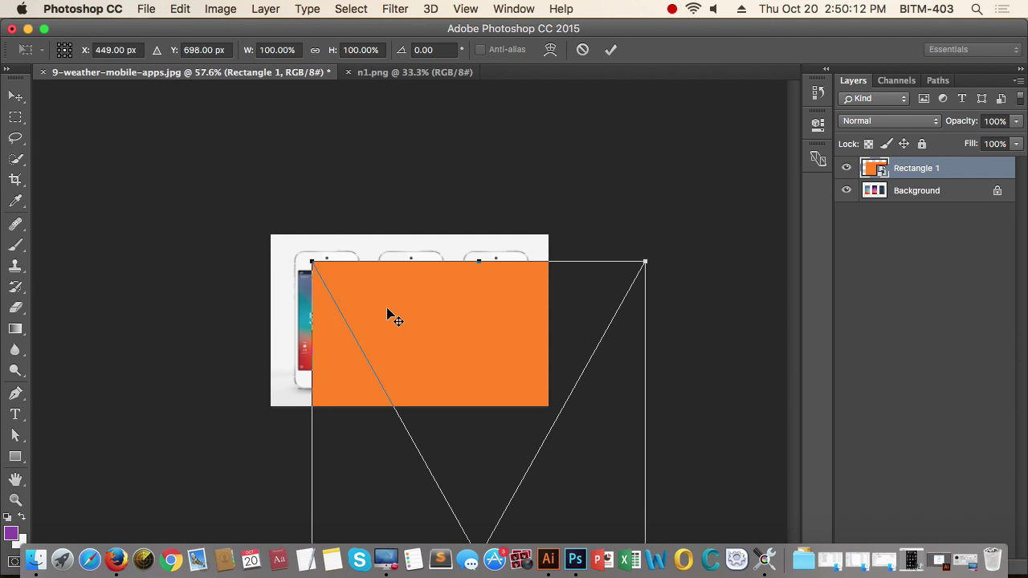
drag(361, 302, 423, 307)
right_click(257, 225)
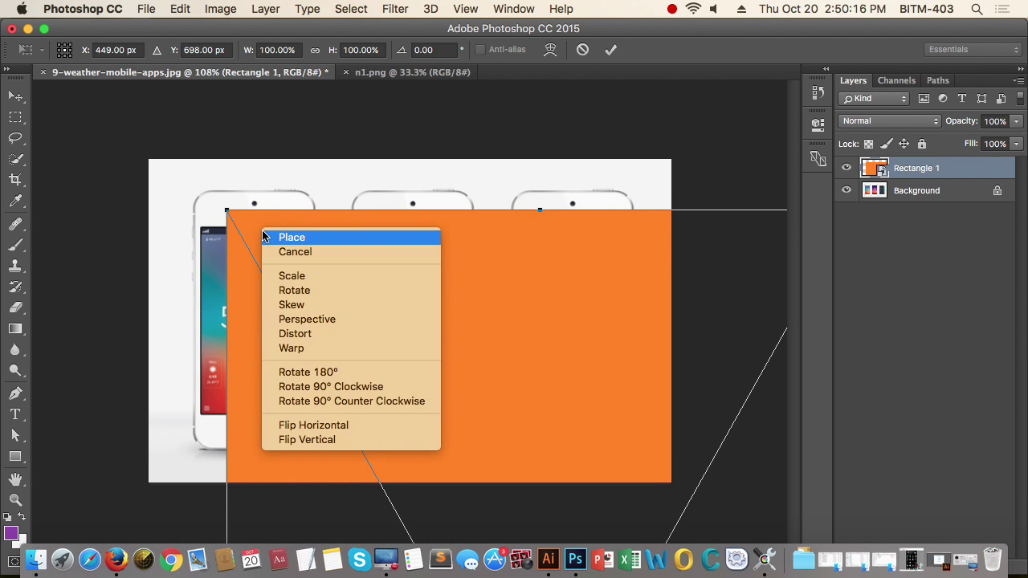
click(329, 331)
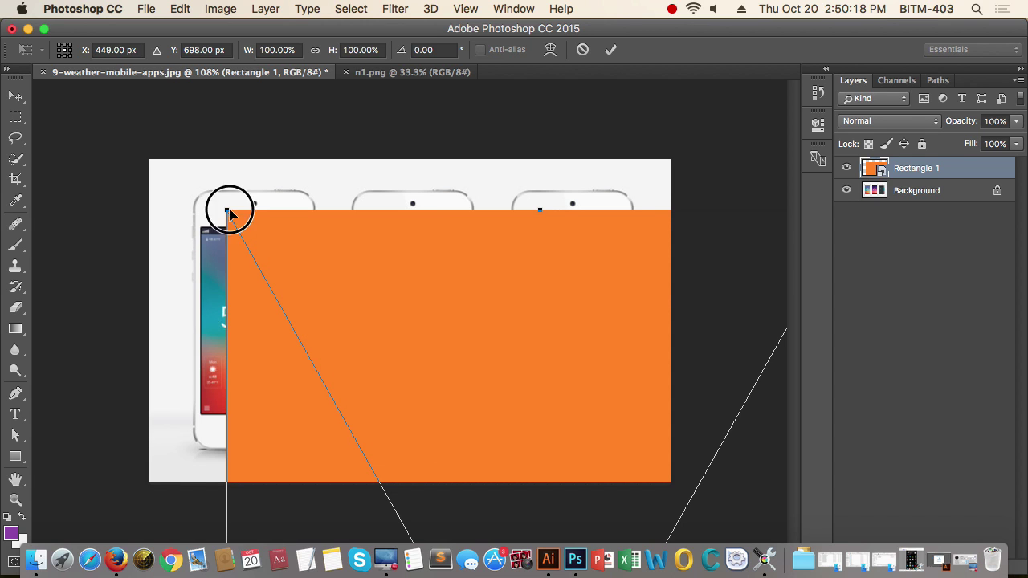
drag(228, 211, 203, 229)
Step: Distort the rectangle's other three corners inward to roughly cover the first phone's screen
drag(333, 267, 344, 255)
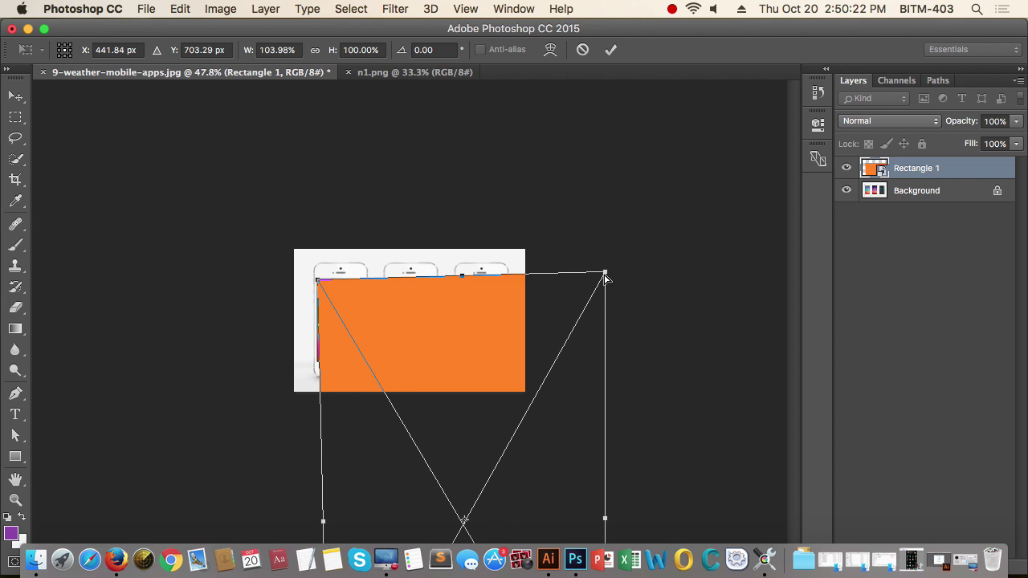
drag(605, 277, 361, 280)
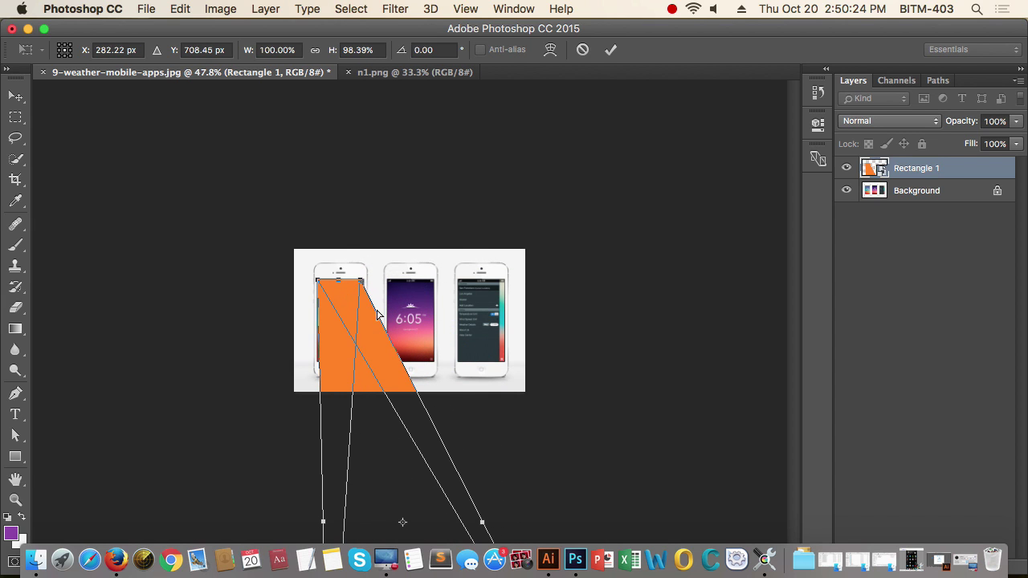
drag(481, 314, 417, 313)
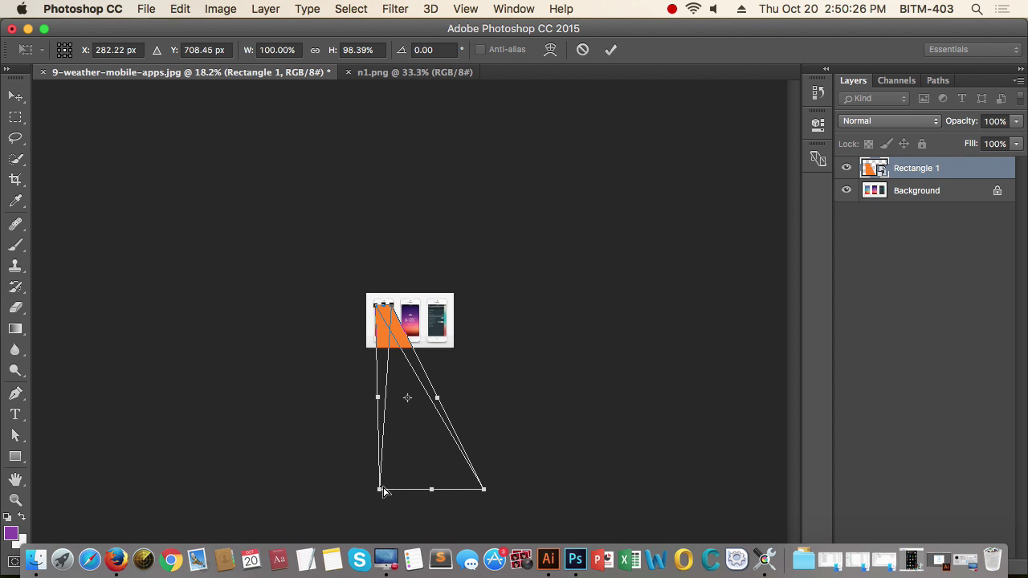
drag(381, 491, 380, 338)
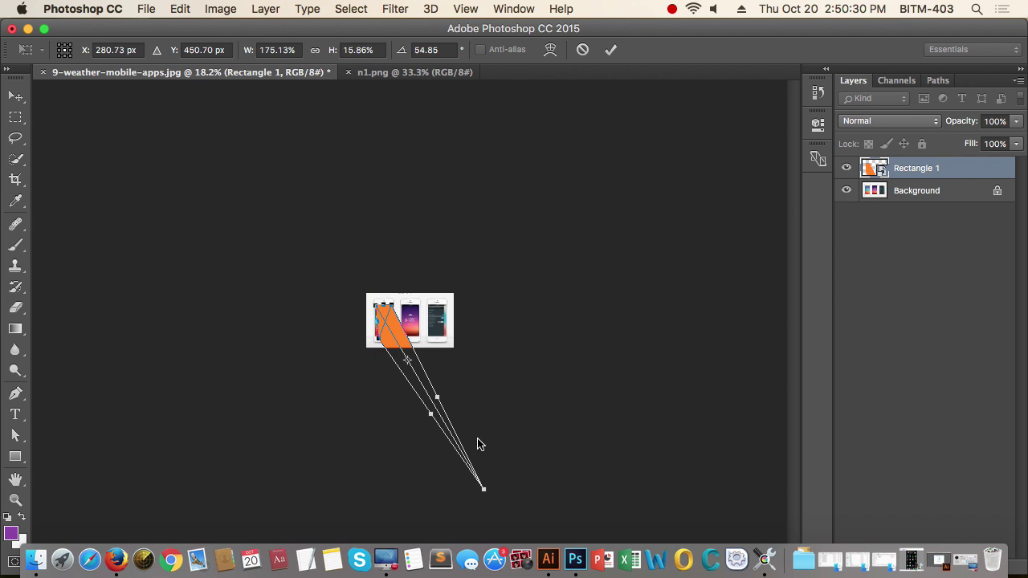
drag(485, 496, 592, 359)
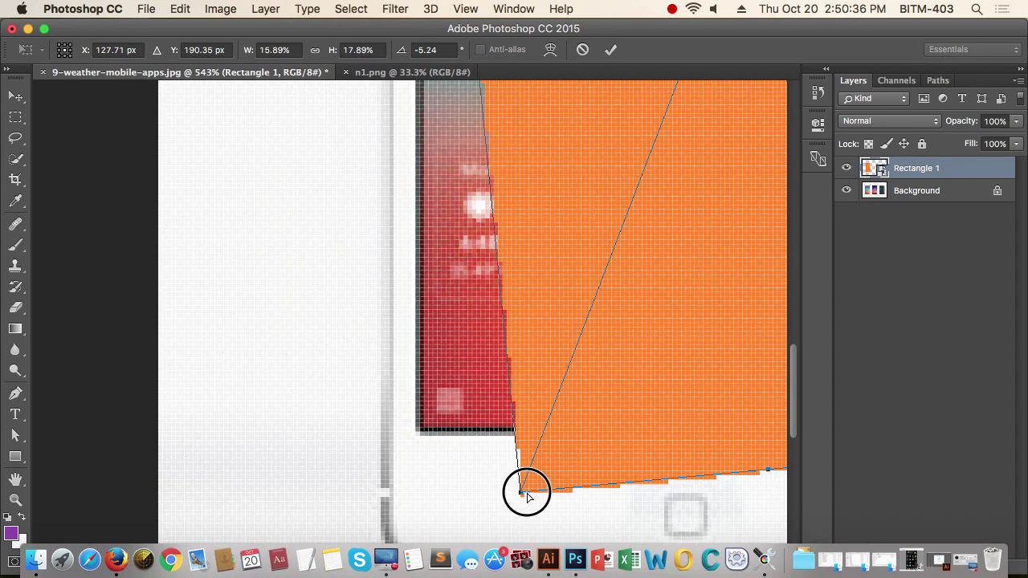
Step: Align the rectangle's lower-left corner precisely with the first phone's screen corner
drag(527, 496, 404, 432)
drag(470, 438, 715, 438)
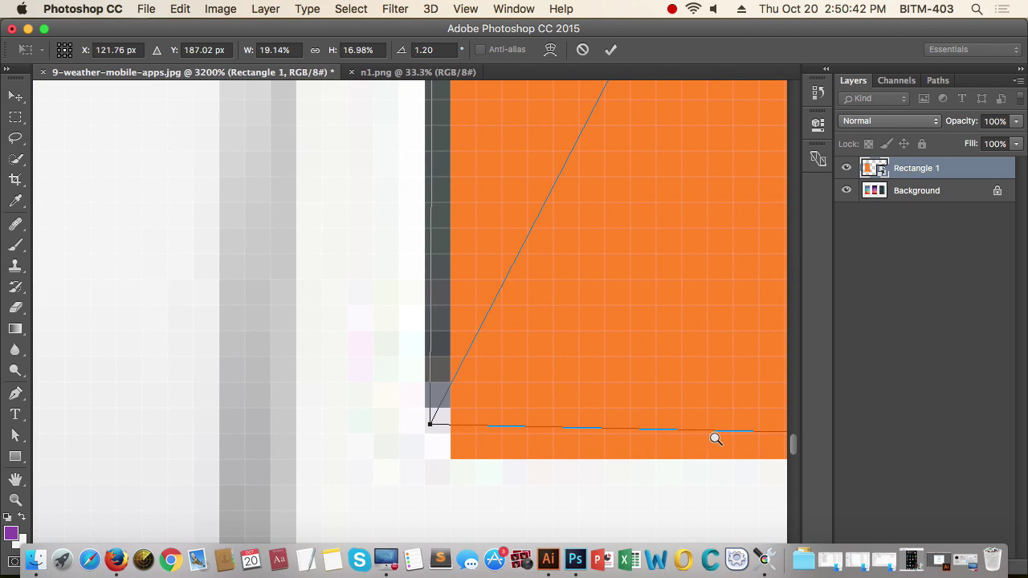
drag(431, 425, 411, 413)
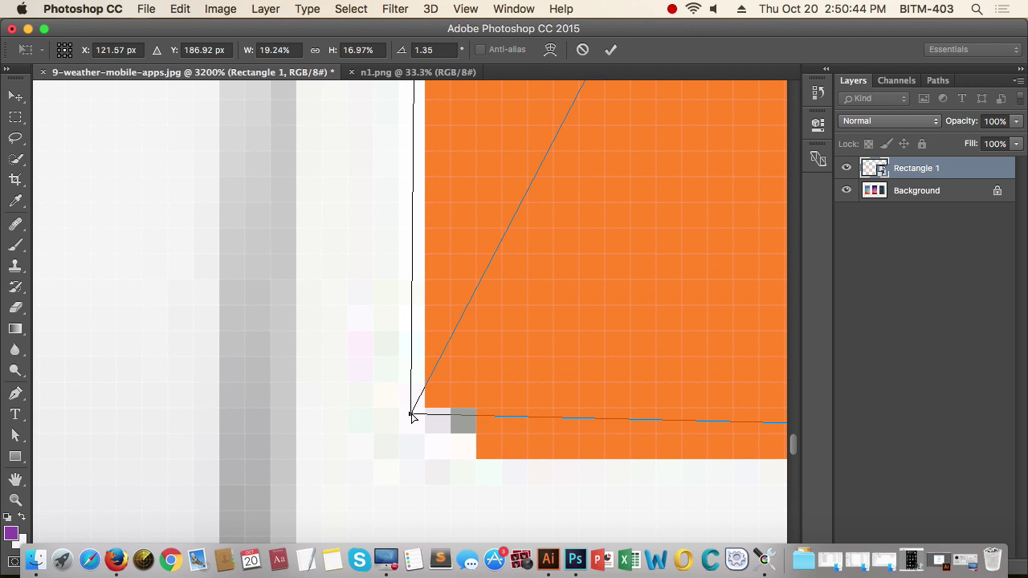
drag(514, 411, 362, 416)
alt+click(501, 442)
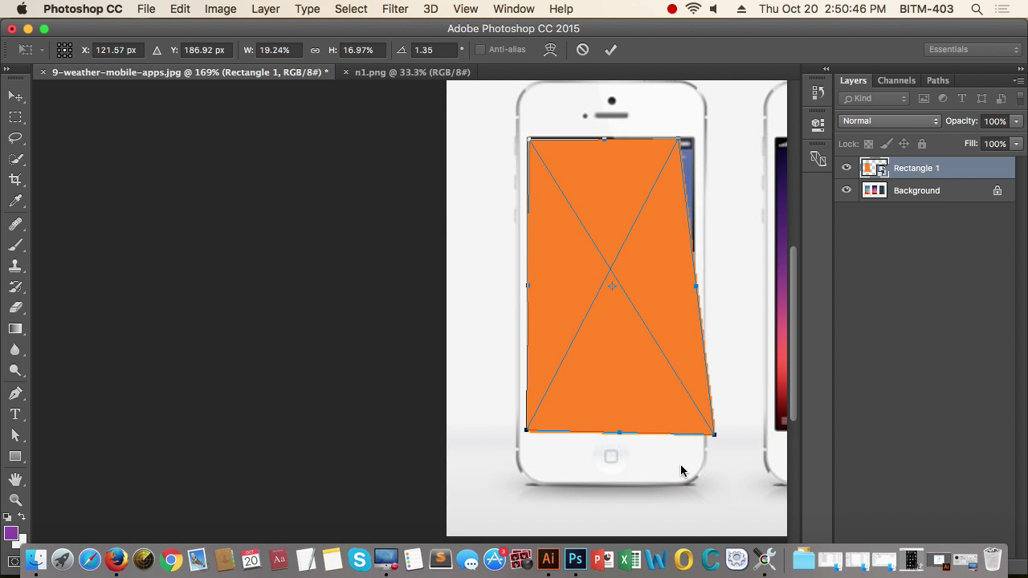
Step: Fit the rectangle's lower-right corner to the matching corner of the first phone's screen
drag(716, 440, 665, 431)
click(701, 432)
alt+click(595, 428)
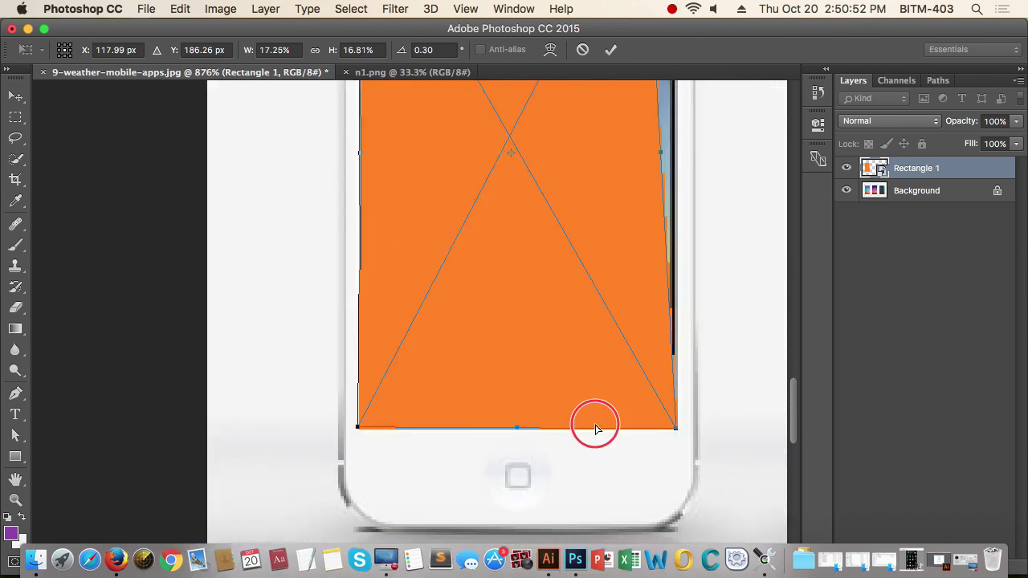
drag(595, 424, 556, 430)
Step: Align the rectangle's upper-right and upper-left corners with the first phone's screen and apply the Distort transform
drag(249, 189, 433, 241)
drag(350, 321, 665, 276)
scroll(676, 271, down, 8)
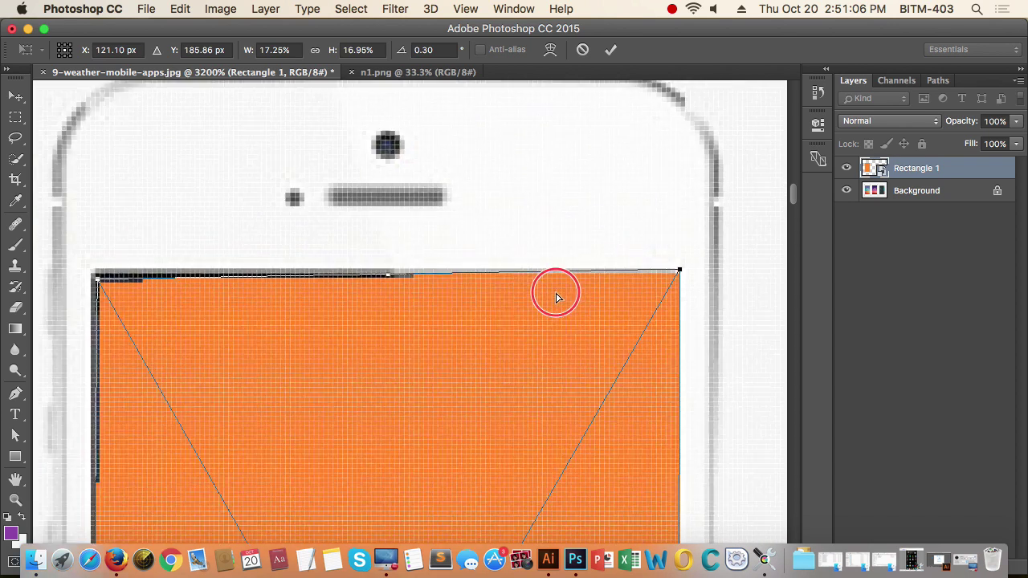
scroll(415, 268, up, 8)
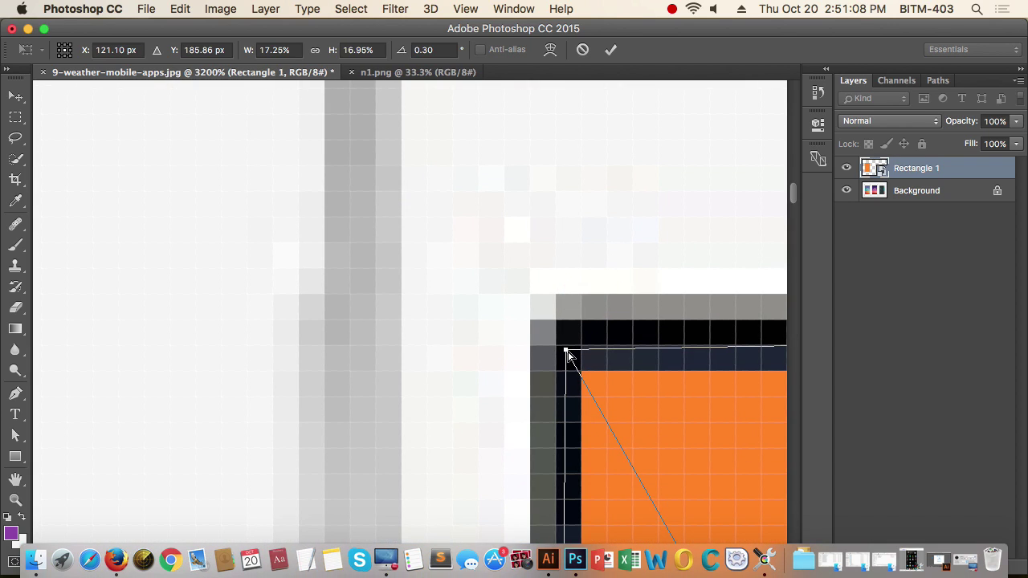
drag(567, 354, 426, 278)
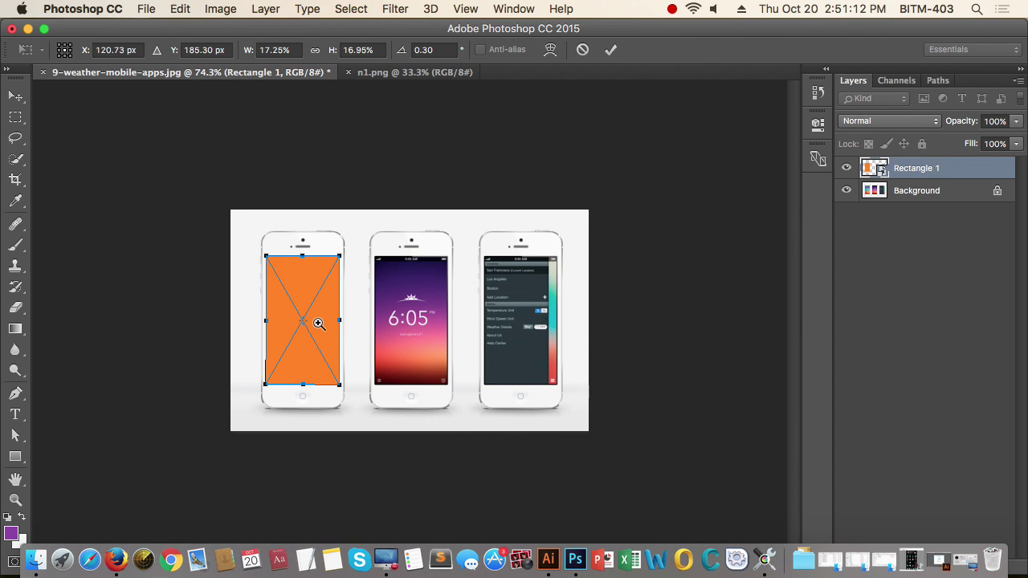
super+click(345, 318)
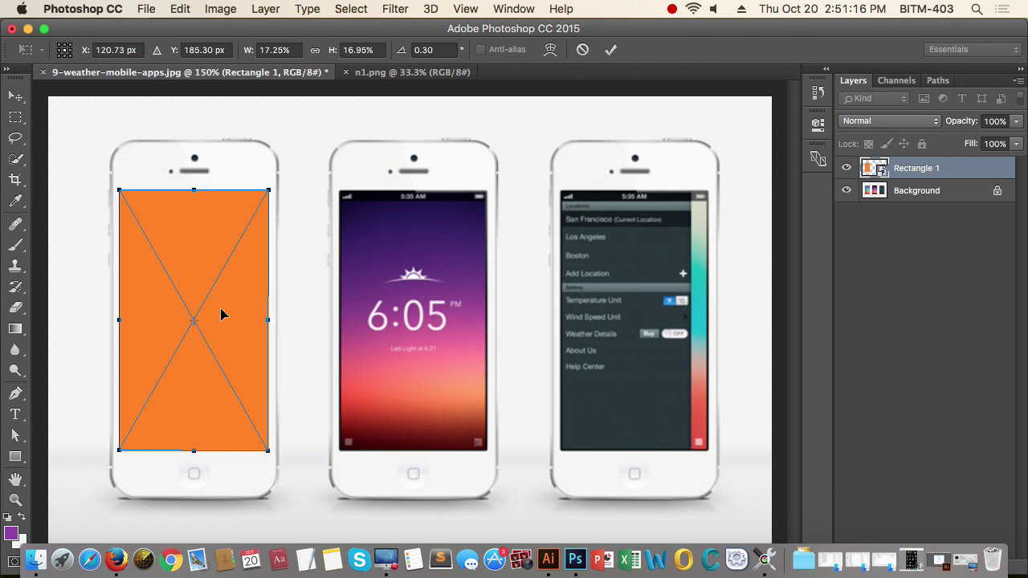
key(Return)
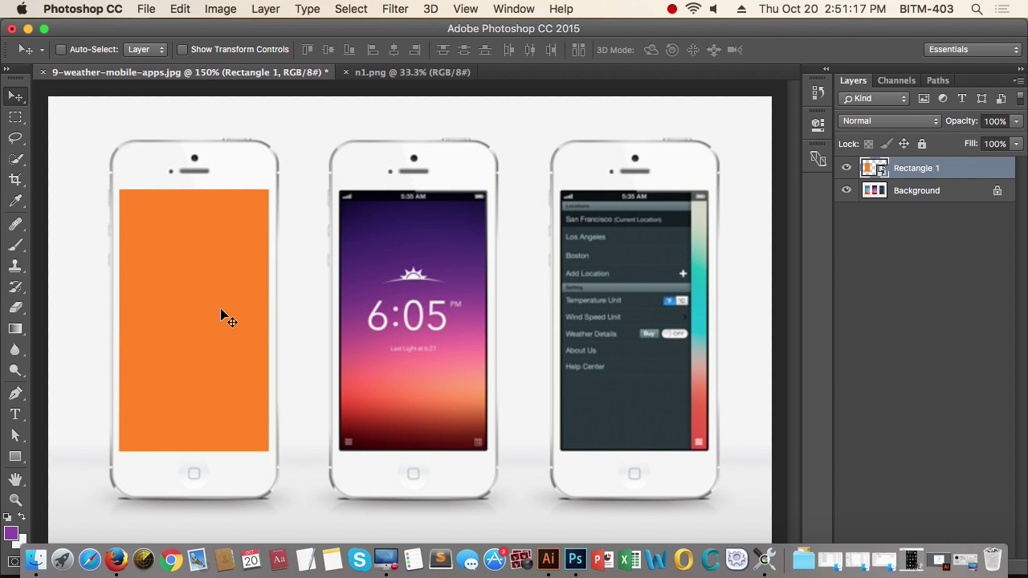
Step: Place the LexRex login design from n1.png inside the rectangle's smart object and update the three-phone mockup with it
double_click(873, 167)
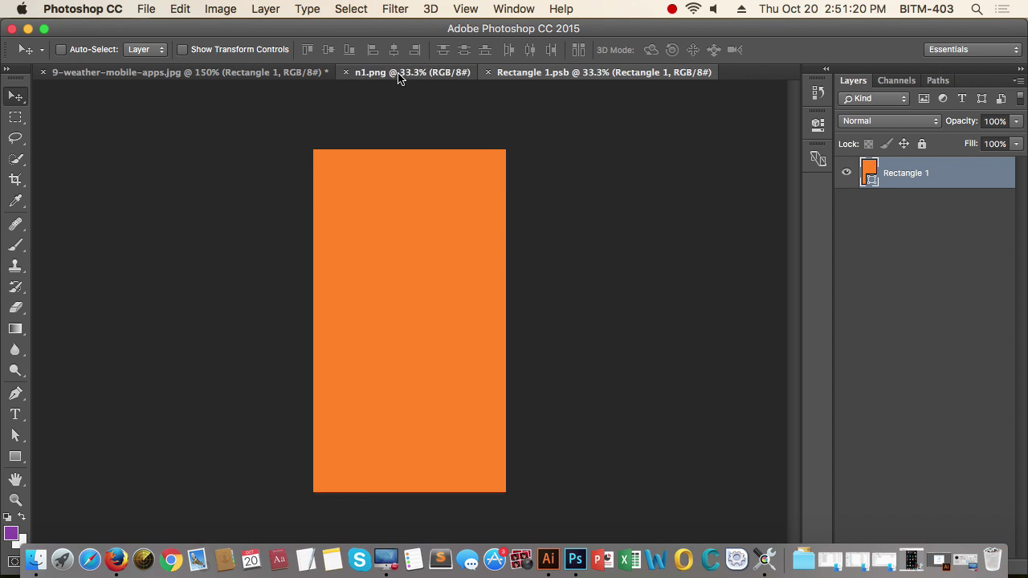
click(401, 73)
drag(378, 292, 391, 314)
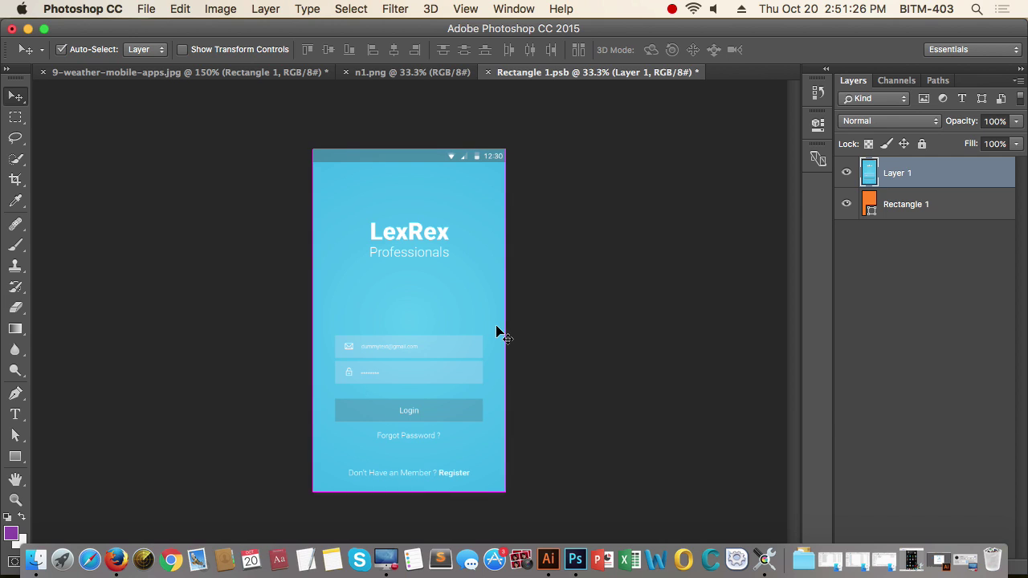
click(263, 74)
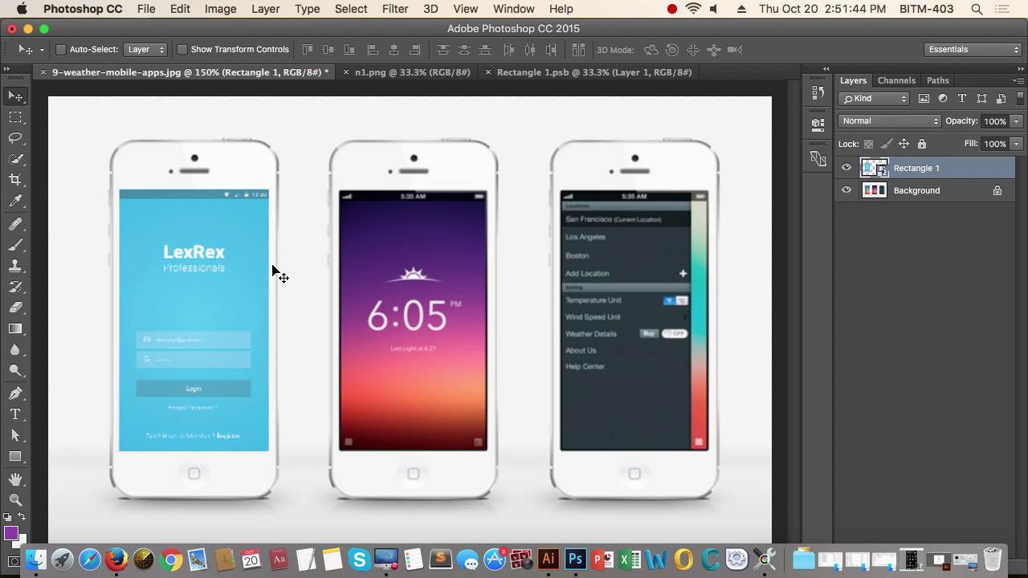
click(671, 10)
click(706, 28)
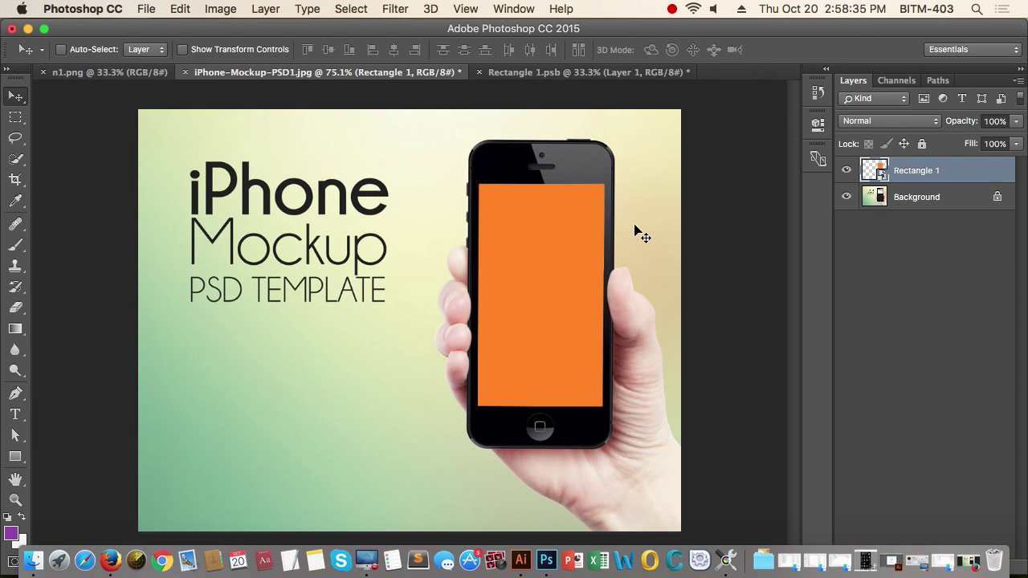
Step: Delete the orange Rectangle 1 smart object from the iPhone-Mockup-PSD1.jpg document
scroll(507, 184, up, 5)
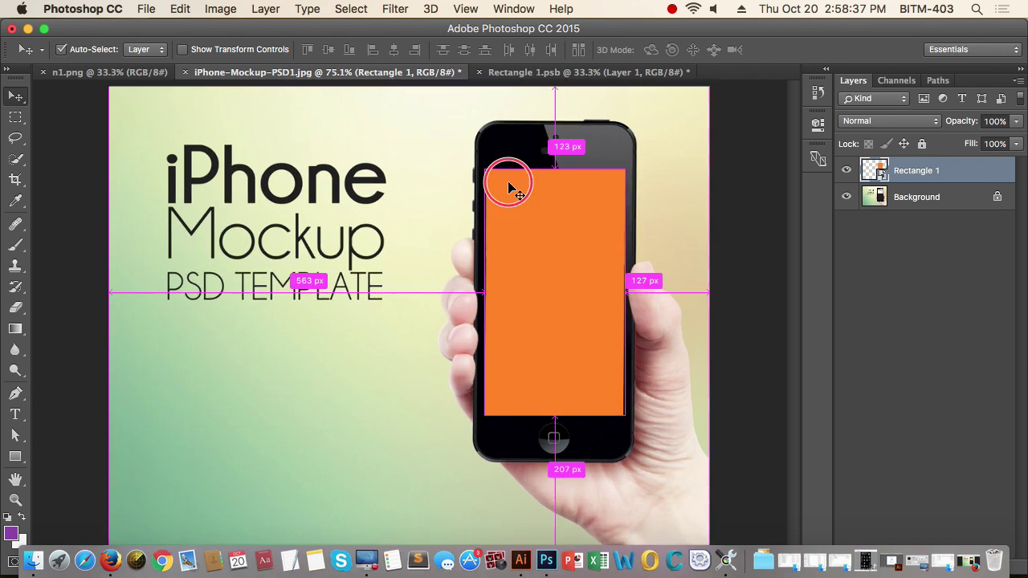
scroll(525, 200, down, 6)
click(940, 165)
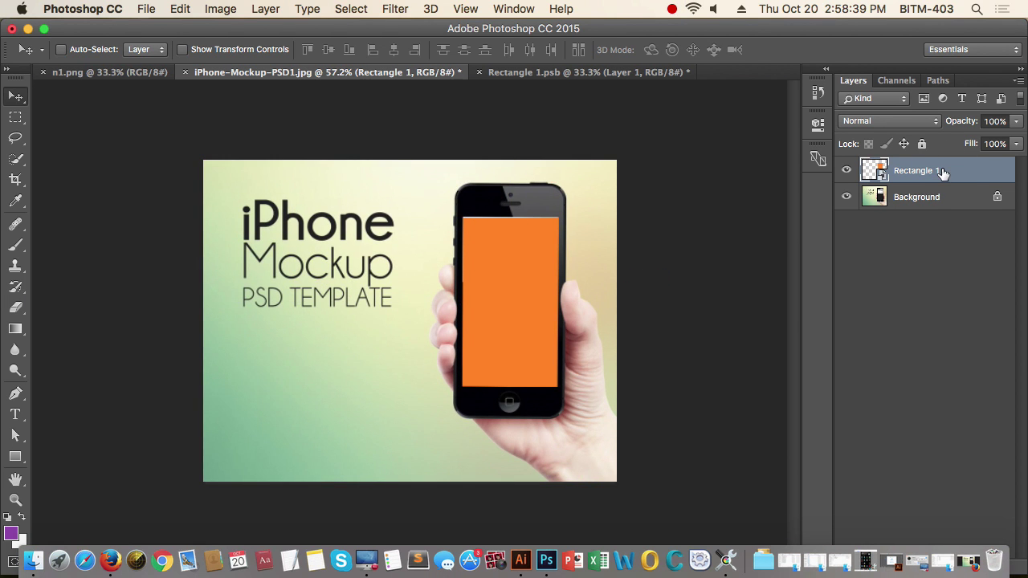
key(Delete)
Step: Create a 720 by 1280 px orange rectangle shape on the hand-held iPhone mockup
scroll(500, 294, up, 2)
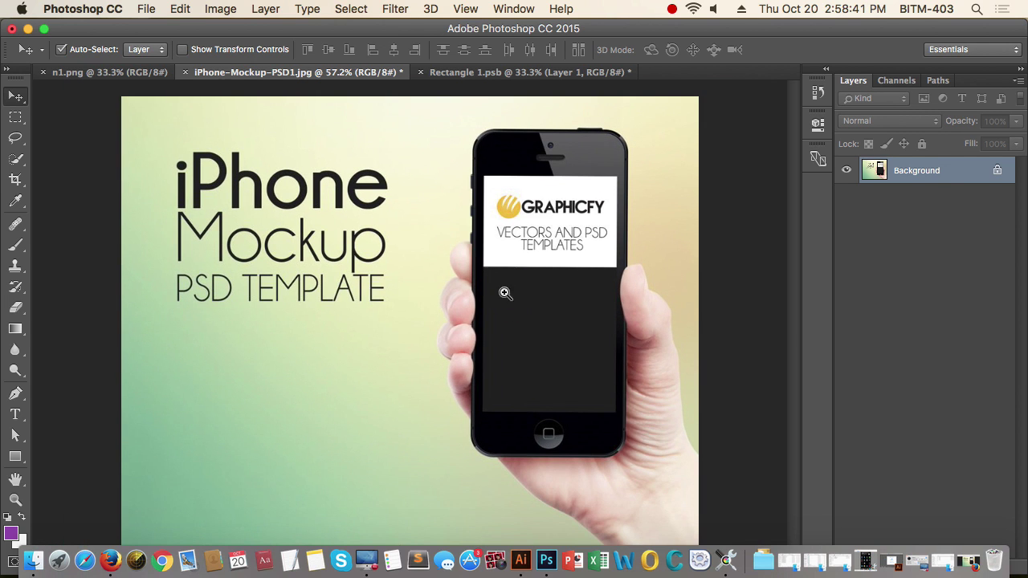
key(u)
click(554, 295)
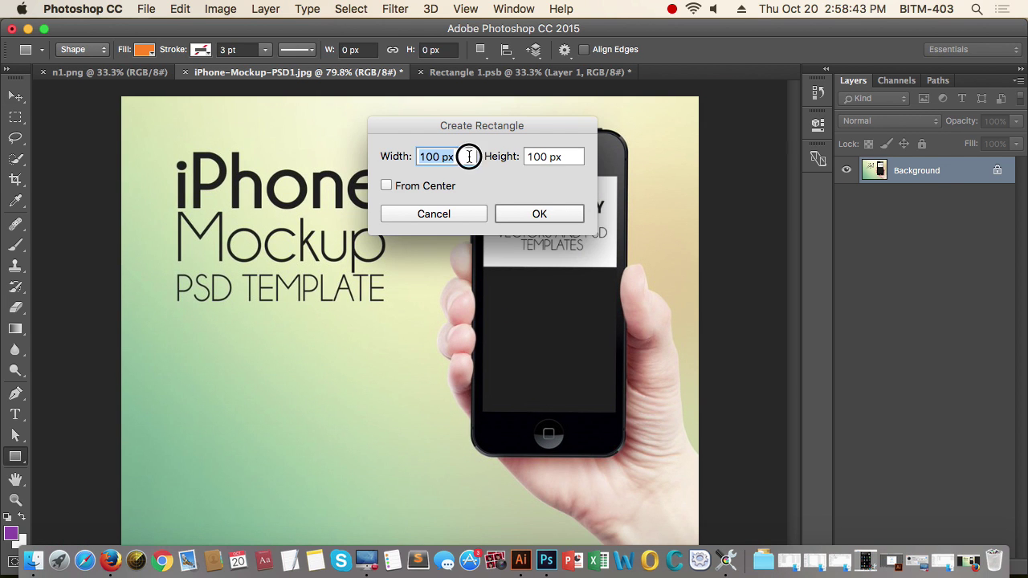
text(720)
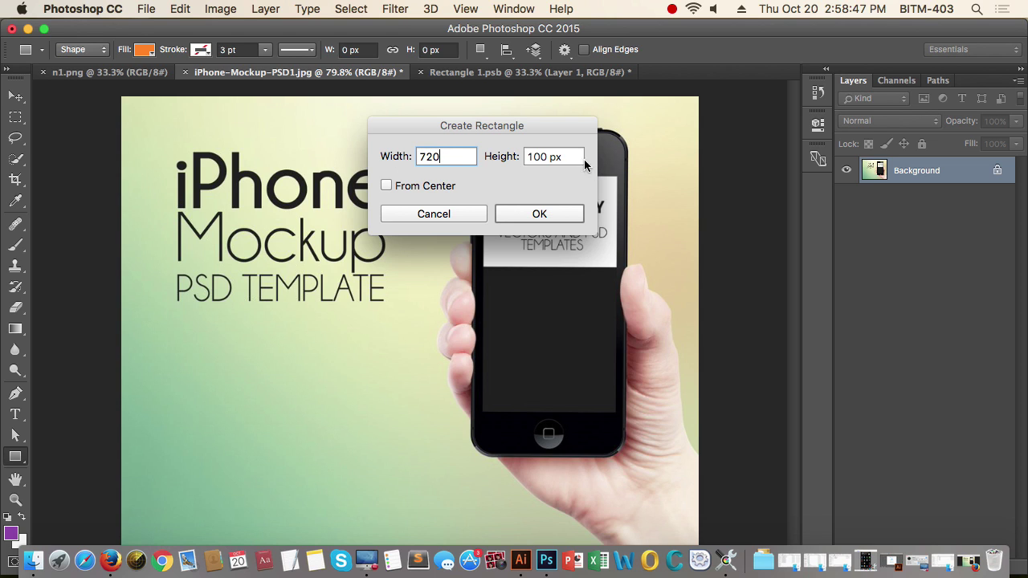
key(Tab)
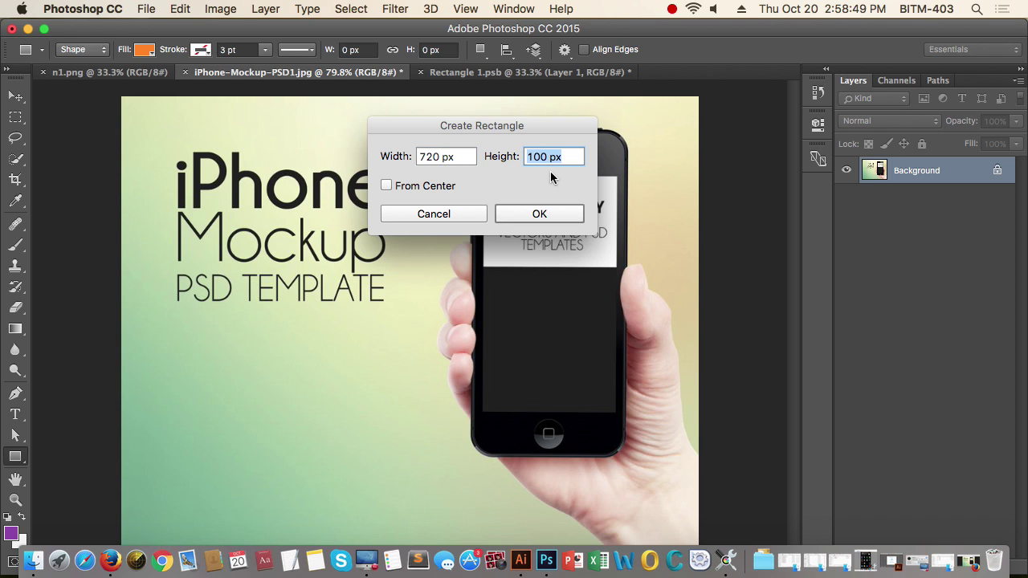
text(1280)
click(563, 212)
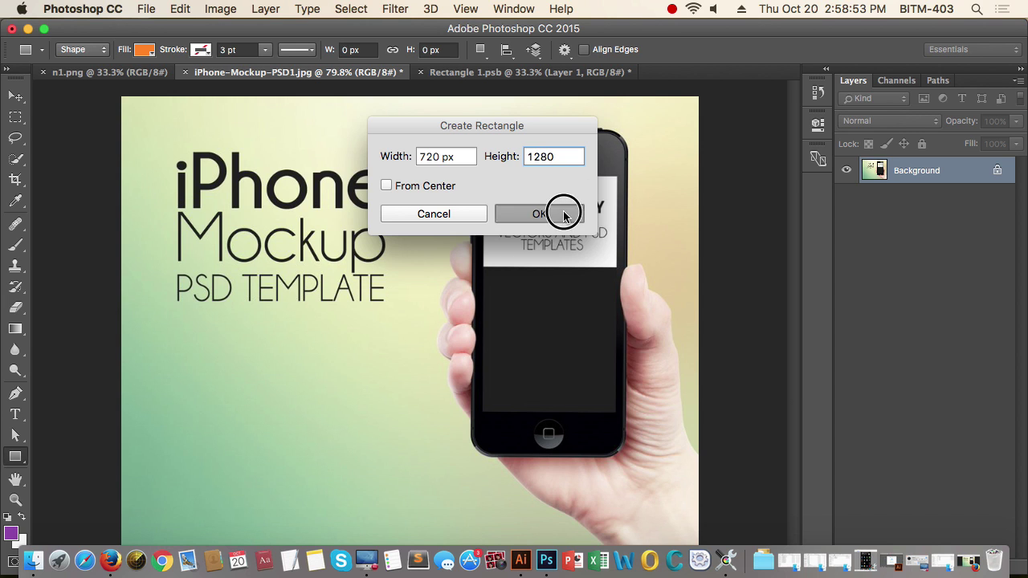
click(770, 116)
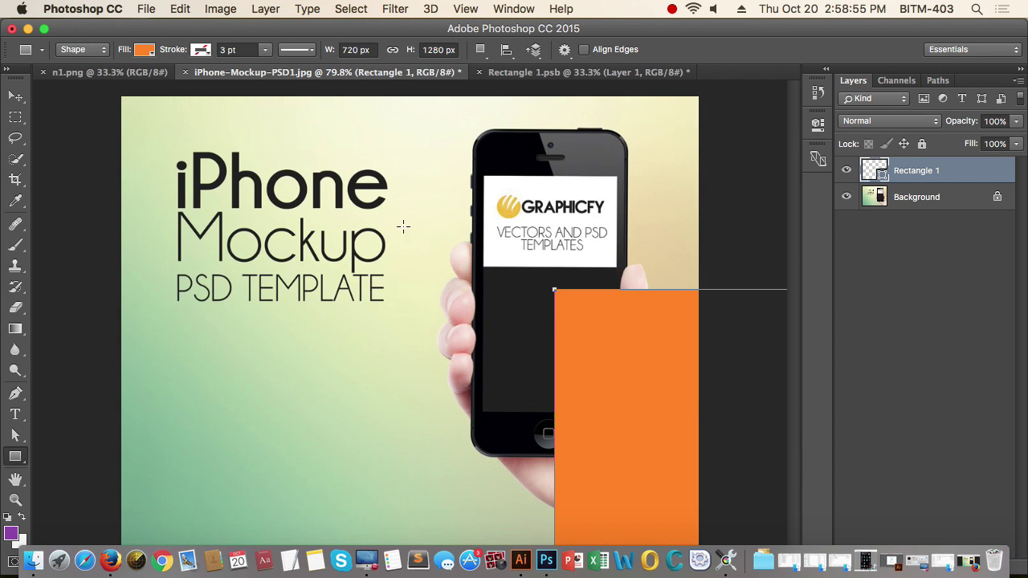
Step: Move the orange rectangle up and to the left over the phone and convert it to a smart object
click(15, 96)
drag(426, 338, 410, 308)
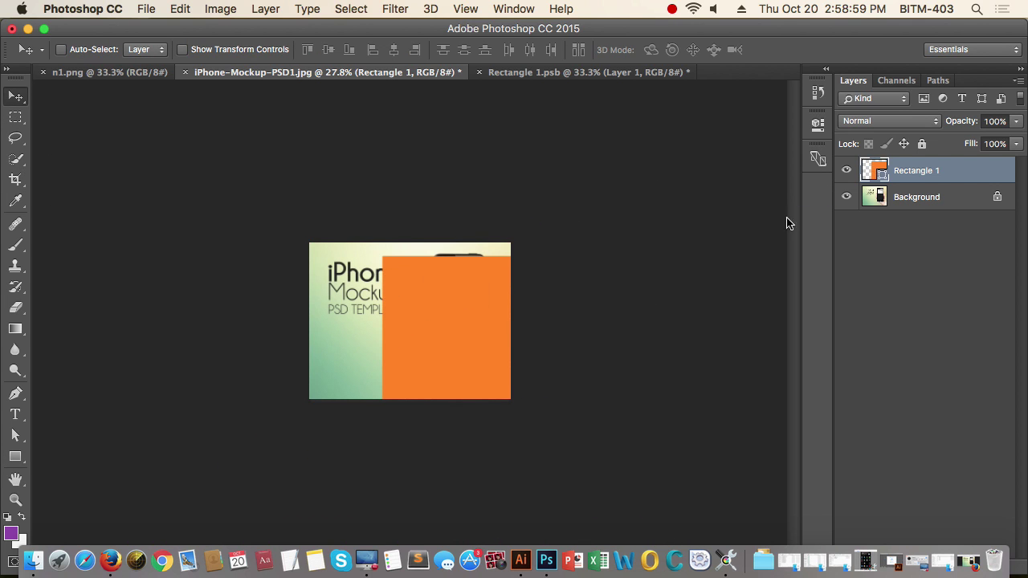
right_click(904, 170)
click(787, 340)
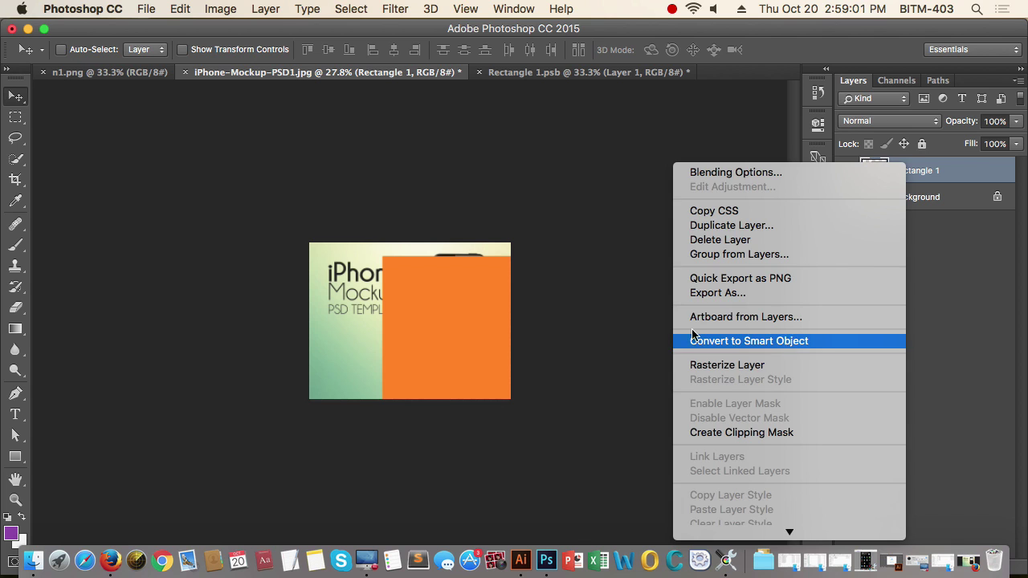
Step: Begin a free transform and move the rectangle so its upper-left corner meets the phone screen's upper-left corner
super+click(385, 259)
key(super+plus)
key(ctrl+t)
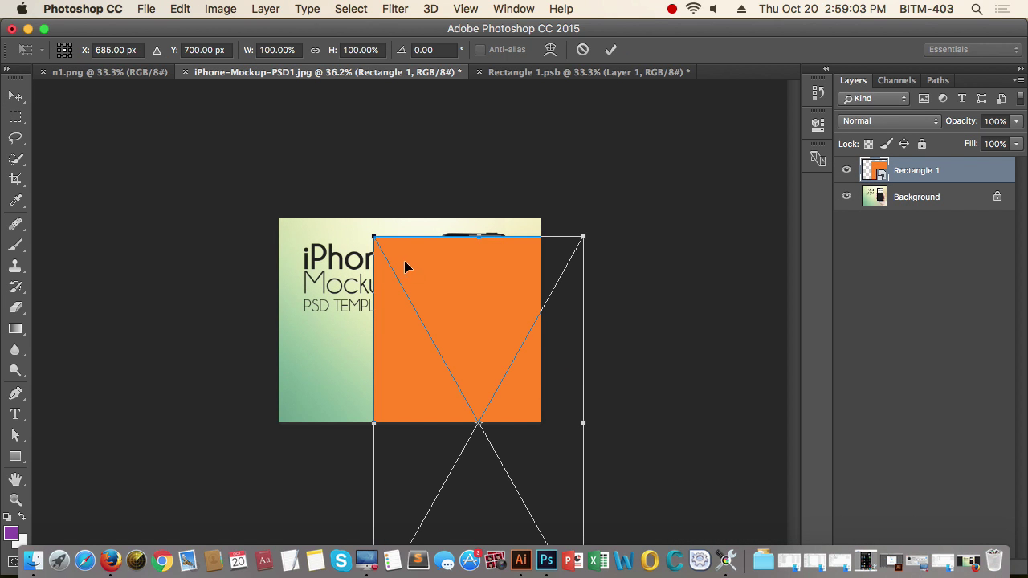
drag(385, 265, 596, 289)
drag(594, 362, 450, 291)
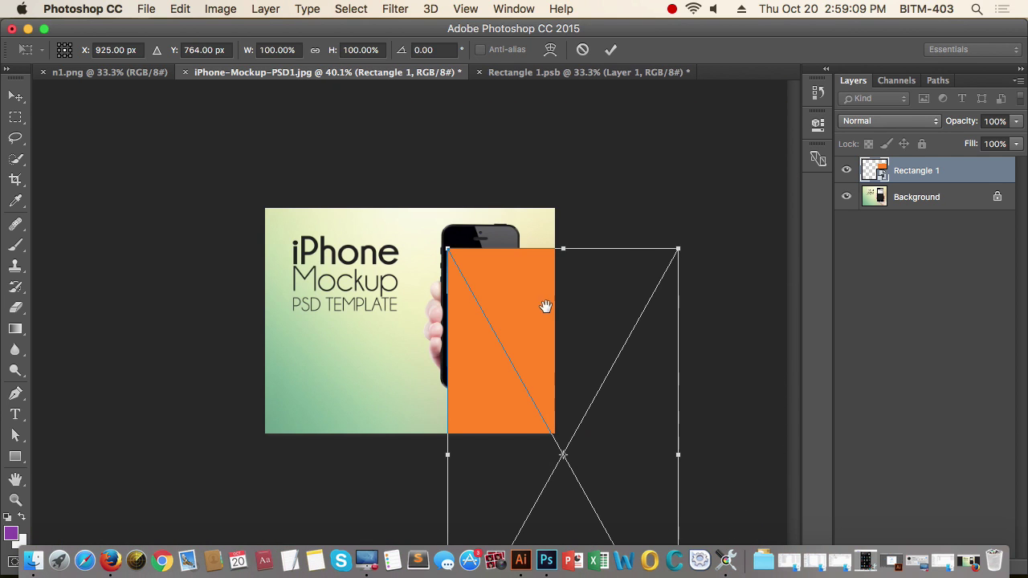
Step: Distort the rectangle, pulling its upper-right and both lower corners inward to roughly cover the phone's screen
click(567, 282)
right_click(498, 267)
click(536, 371)
drag(678, 250, 487, 278)
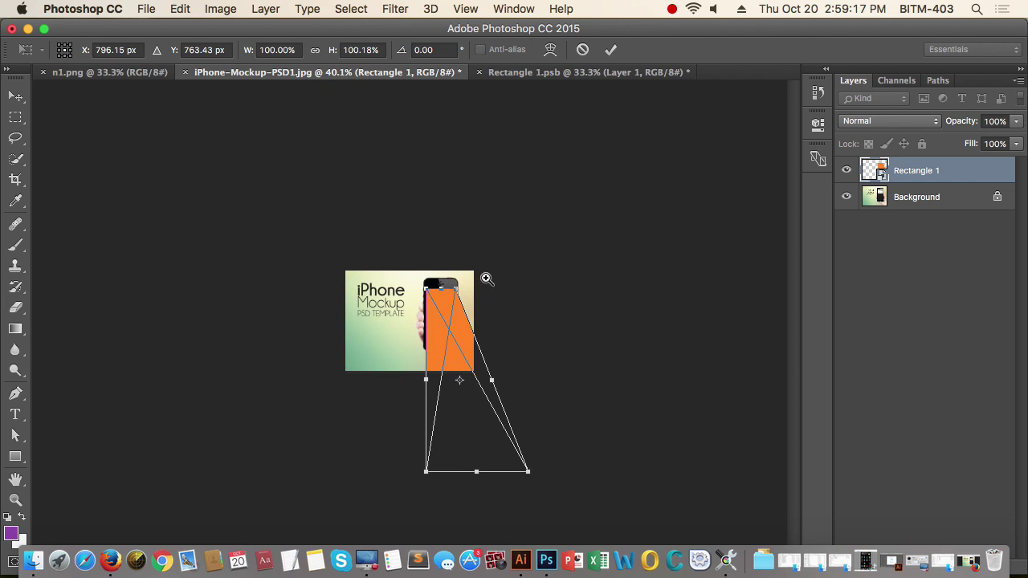
drag(425, 471, 427, 342)
drag(527, 471, 644, 378)
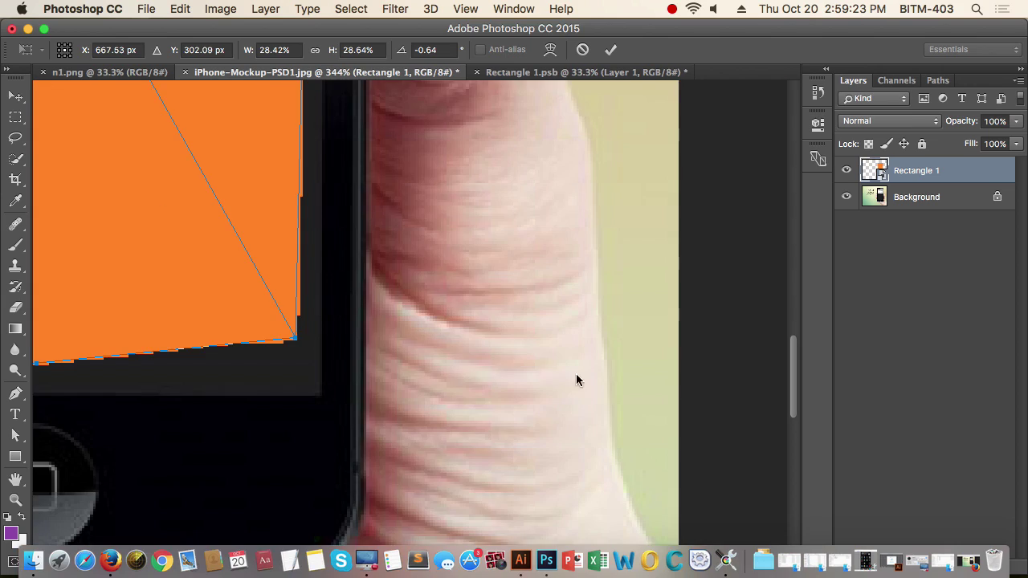
Step: Fit the rectangle's lower-right and lower-left corners precisely to the lower corners of the phone's screen
drag(275, 332, 352, 456)
drag(436, 390, 293, 402)
drag(364, 368, 395, 392)
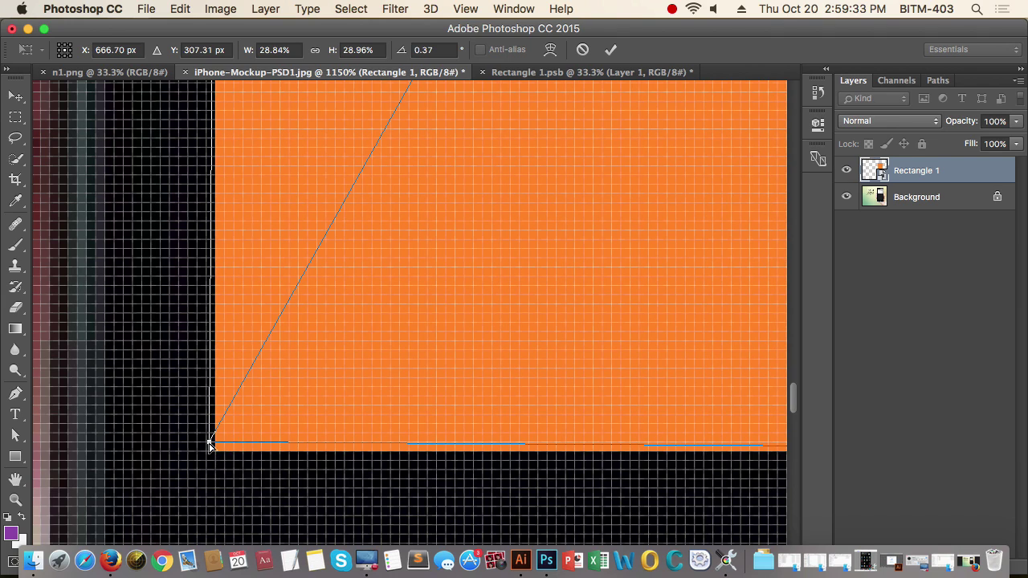
drag(209, 441, 204, 441)
drag(337, 390, 231, 414)
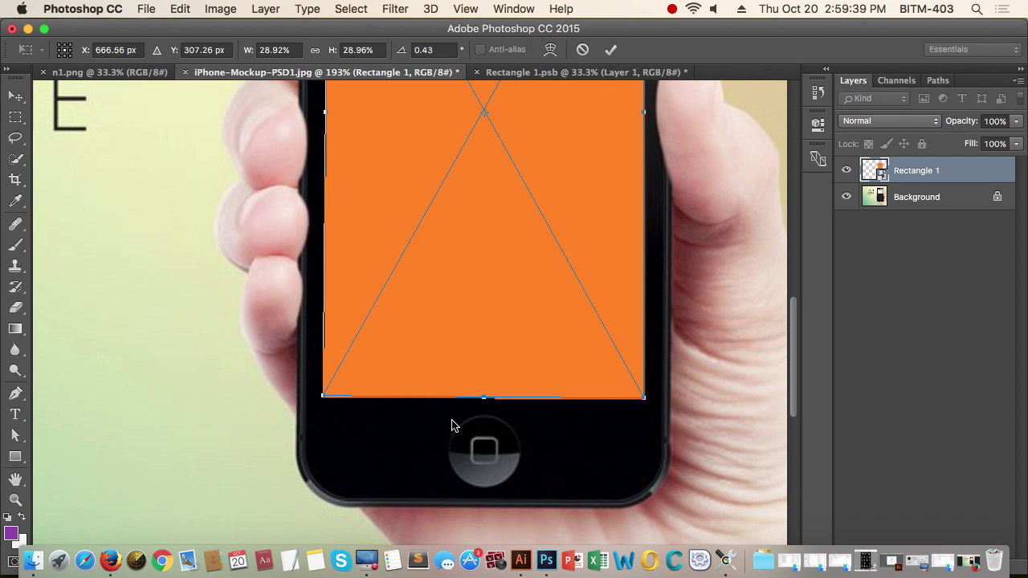
drag(646, 403, 551, 418)
Step: Align the rectangle's upper corners with the phone's screen and apply the distortion
drag(426, 248, 550, 308)
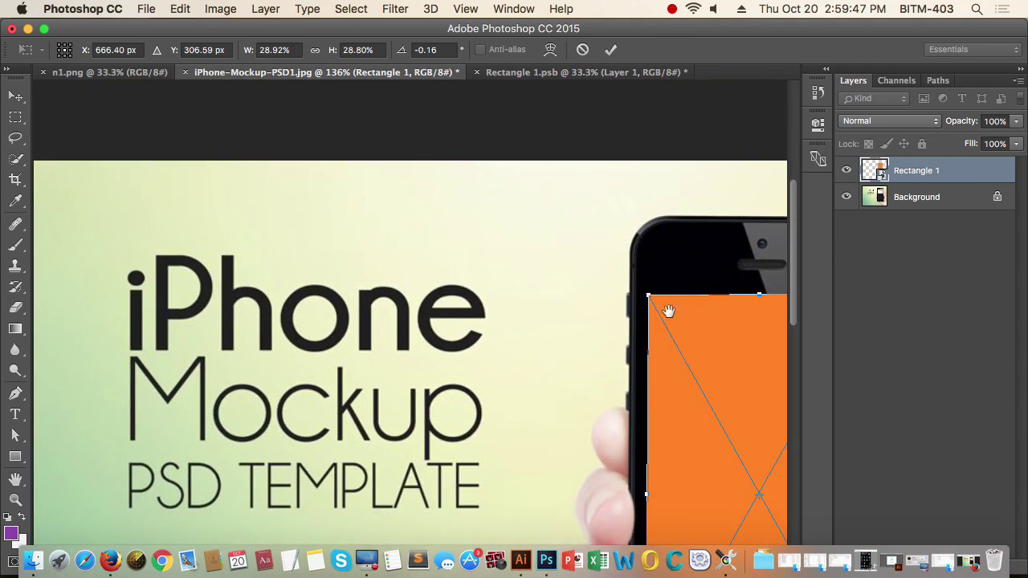
drag(668, 312, 377, 332)
drag(525, 325, 578, 325)
scroll(579, 328, up, 3)
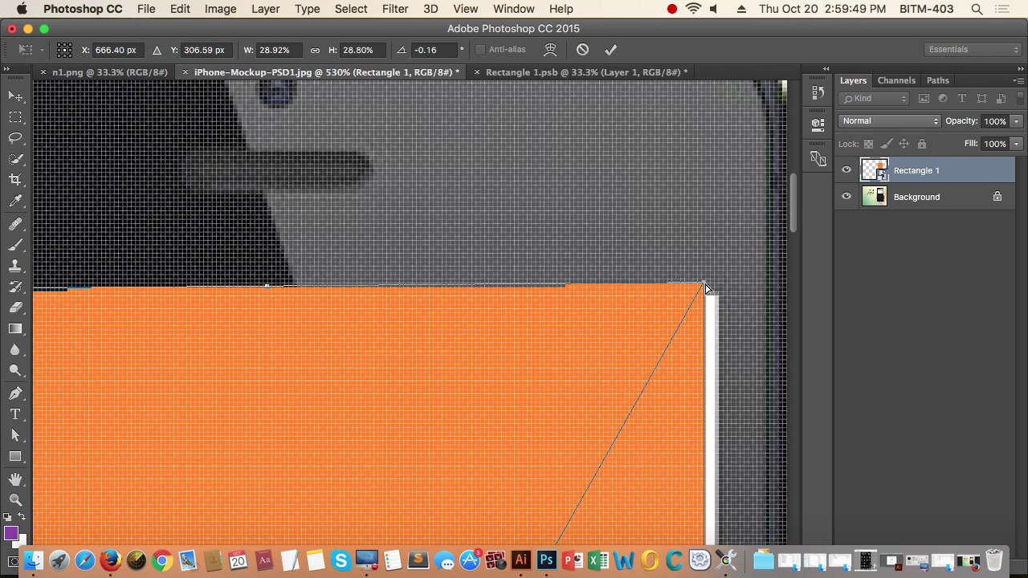
mouse_move(705, 293)
mouse_down()
mouse_move(721, 297)
mouse_move(704, 297)
mouse_up()
scroll(571, 298, down, 5)
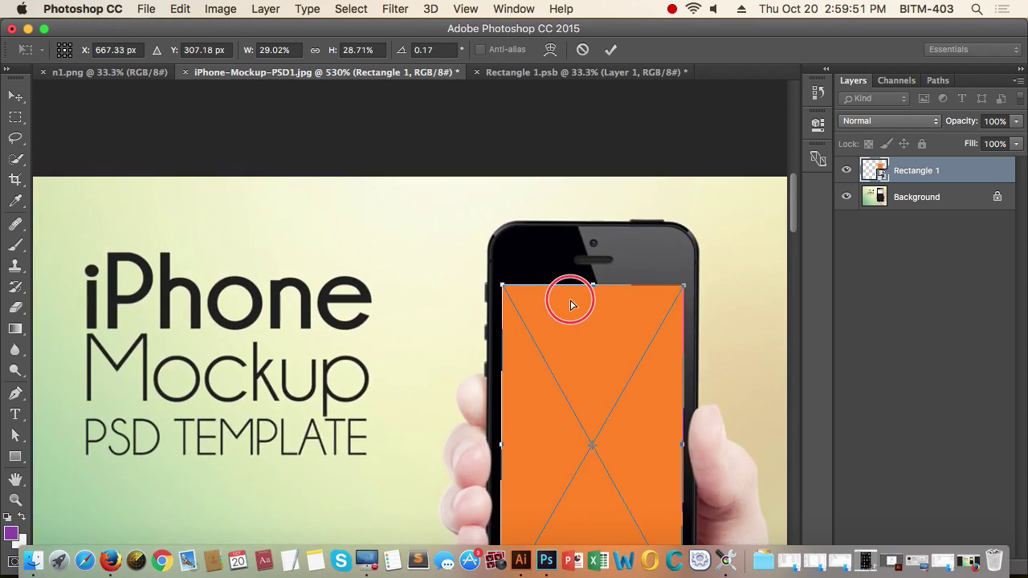
key(Return)
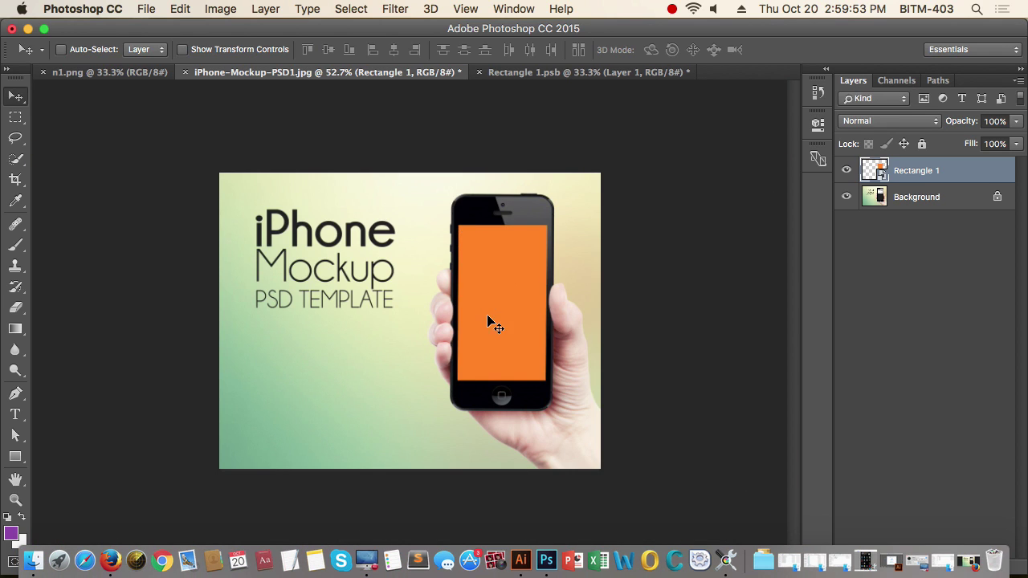
Step: Open the new rectangle's smart object and copy the LexRex login design into it from Rectangle 1.psb
double_click(878, 170)
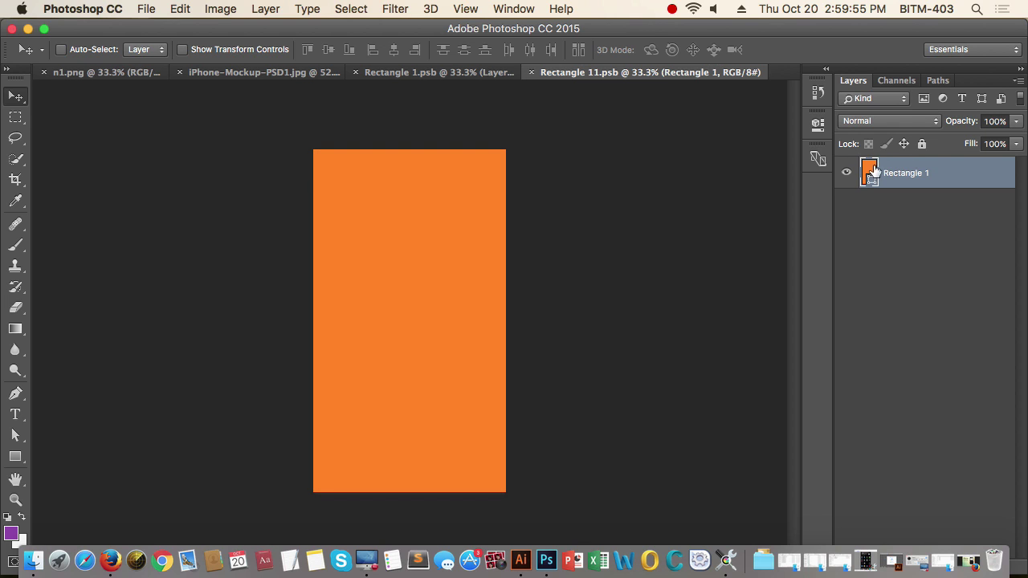
click(397, 73)
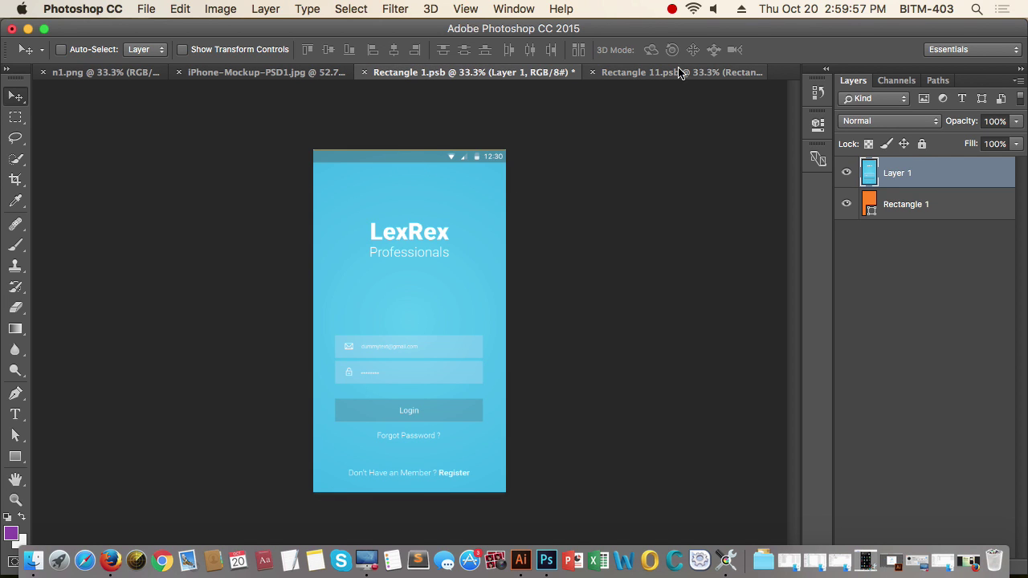
click(634, 72)
click(419, 73)
drag(446, 241, 458, 264)
click(472, 248)
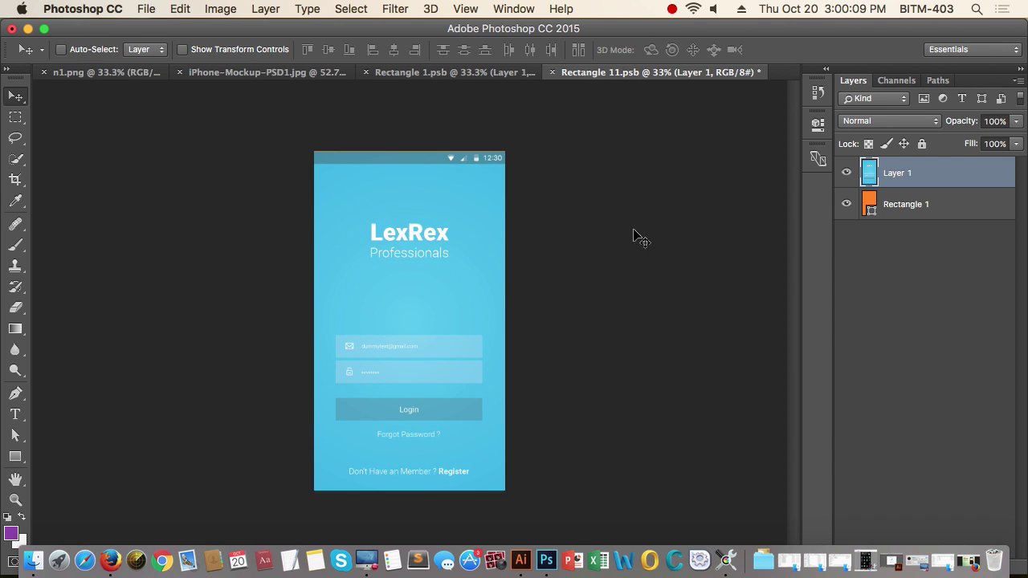
Step: Set a 2 px radius on all corners of Rectangle 1, hiding the login design layer while editing and showing it again
click(846, 173)
click(959, 217)
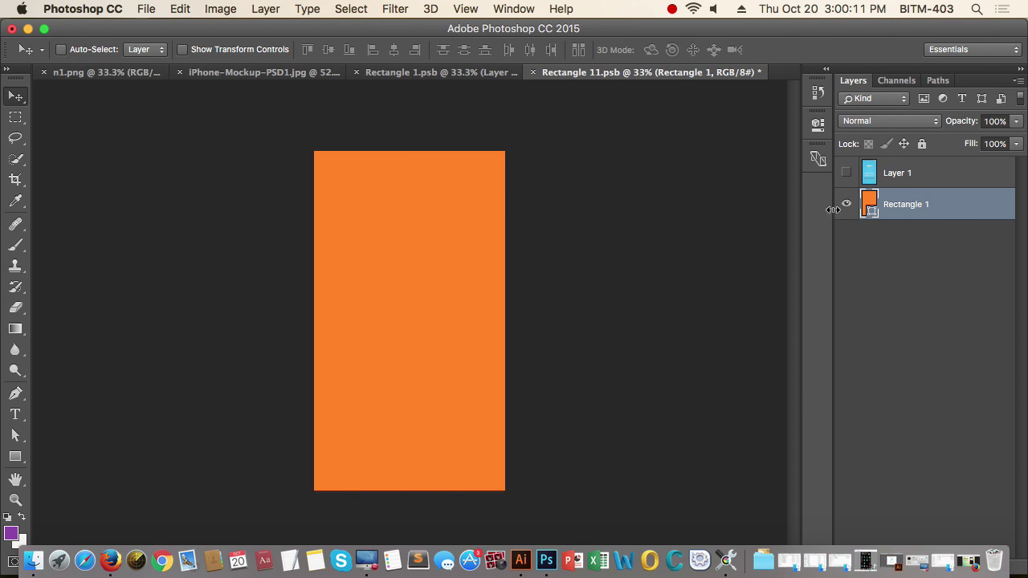
click(817, 124)
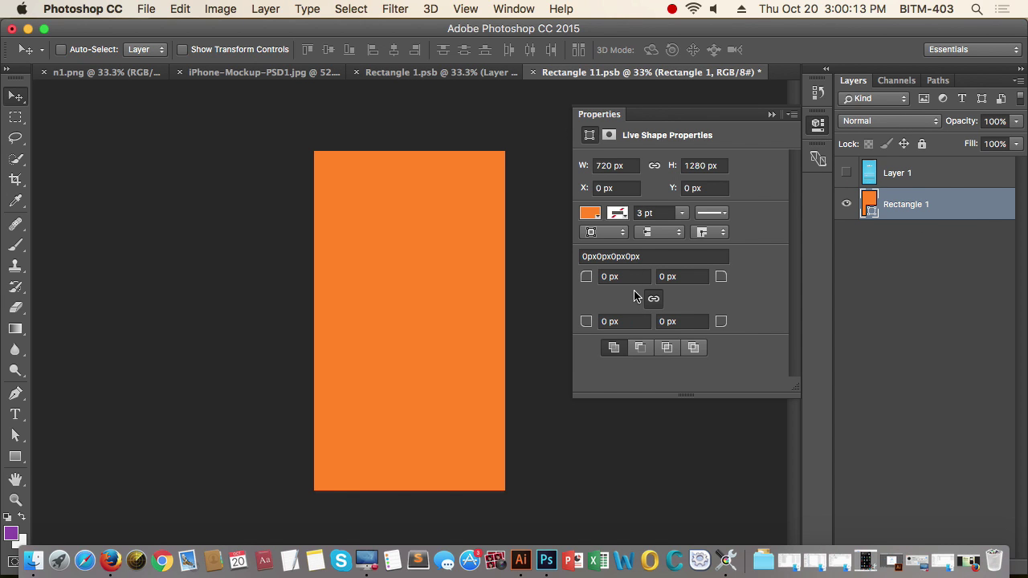
click(614, 277)
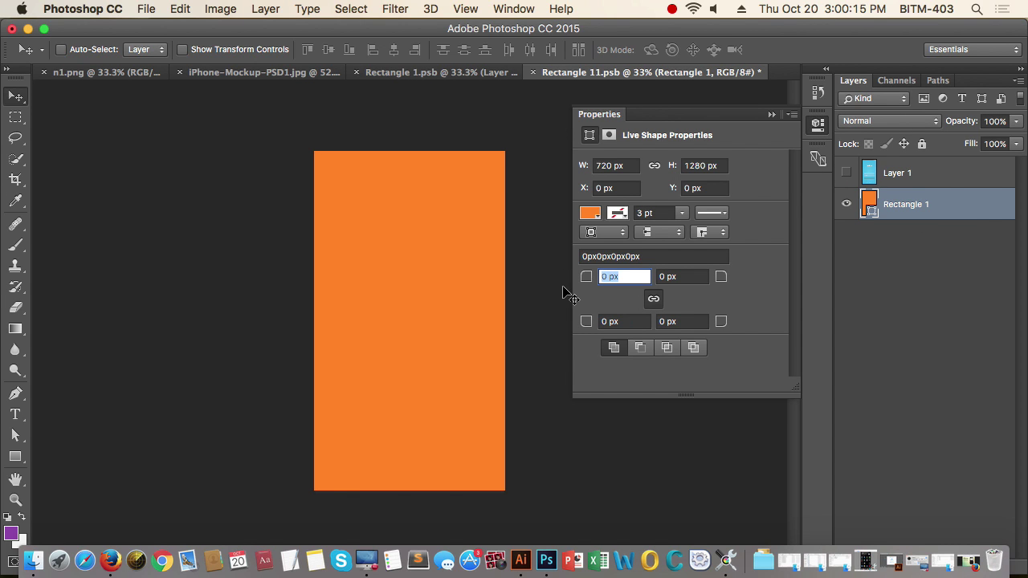
text(2)
key(Return)
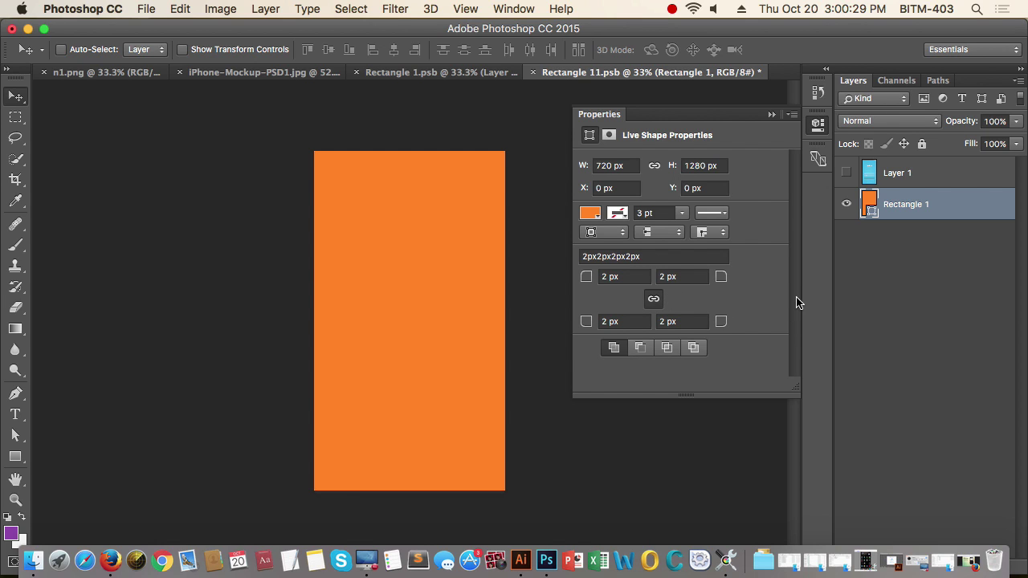
click(771, 115)
click(846, 172)
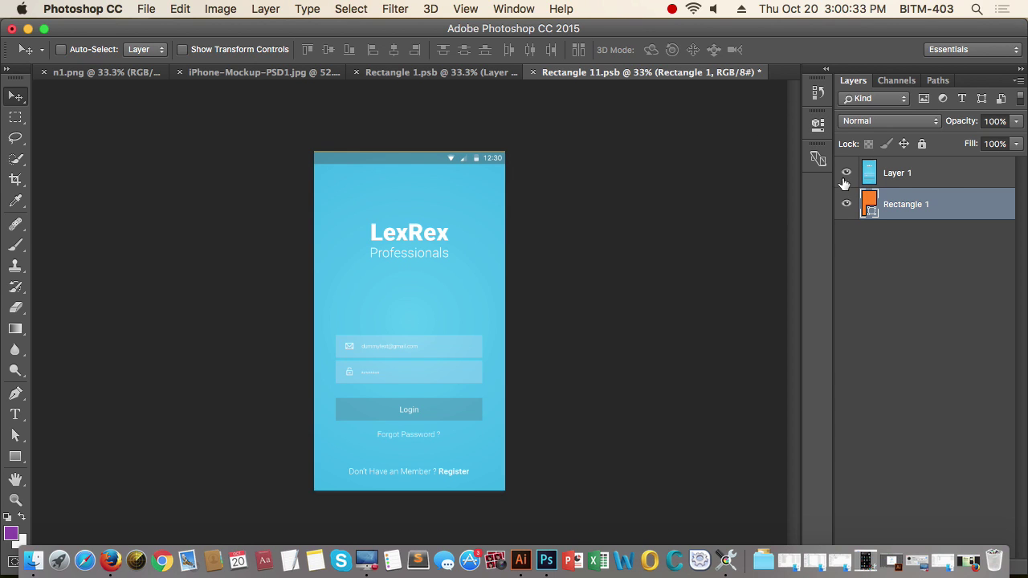
Step: Clip the login design on Layer 1 to the Rectangle 1 shape with a clipping mask
click(928, 177)
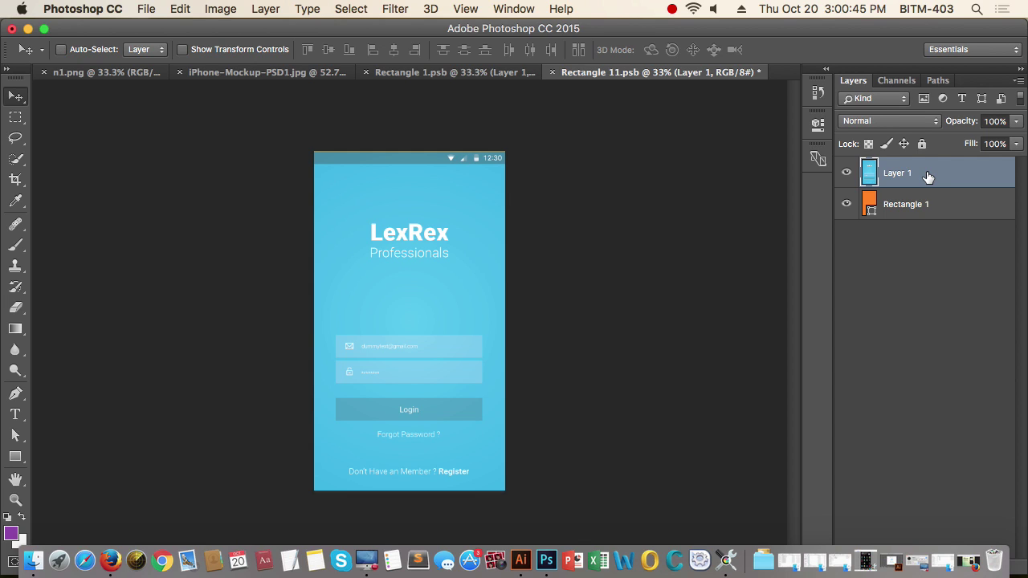
key(super+alt+g)
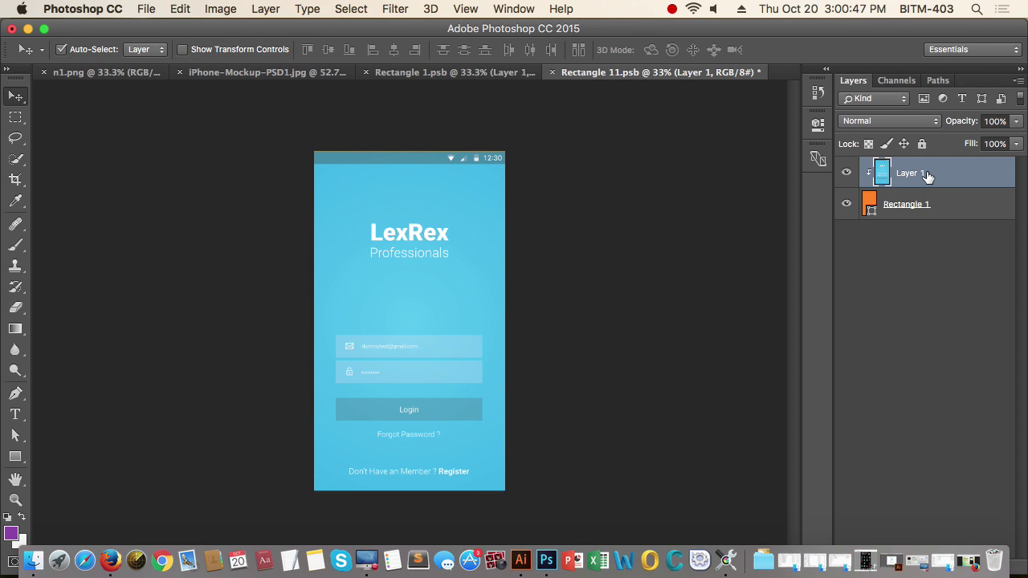
drag(308, 146, 232, 265)
drag(626, 407, 282, 266)
drag(522, 271, 458, 306)
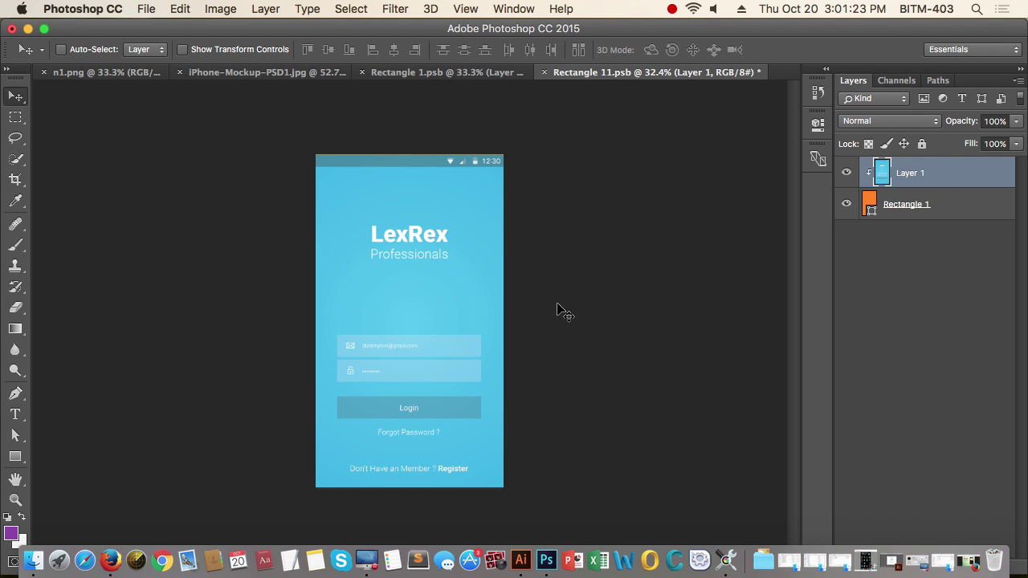
Step: Save the Rectangle 11 smart object and return to the iPhone mockup document with the updated screen
key(super+s)
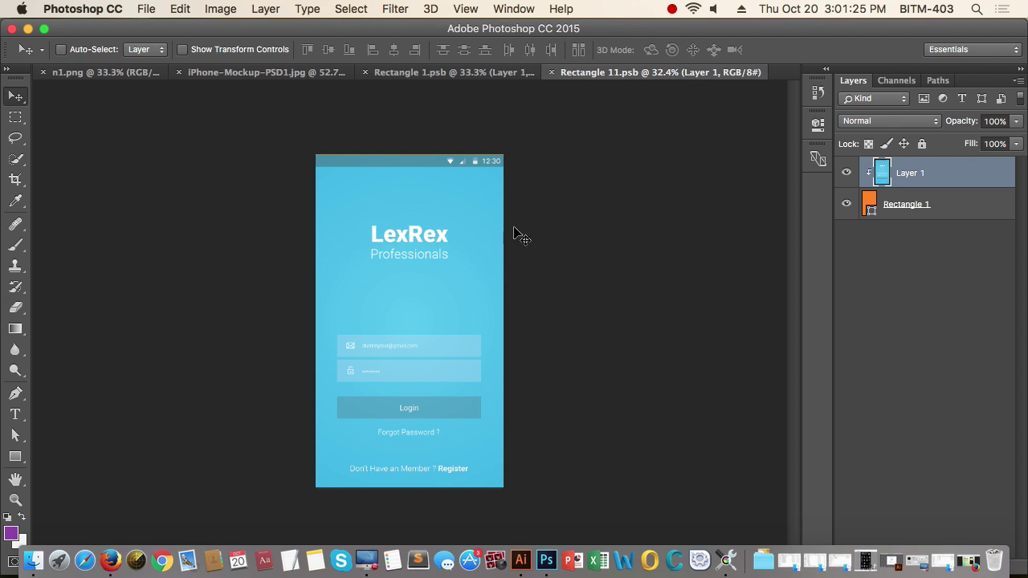
click(275, 75)
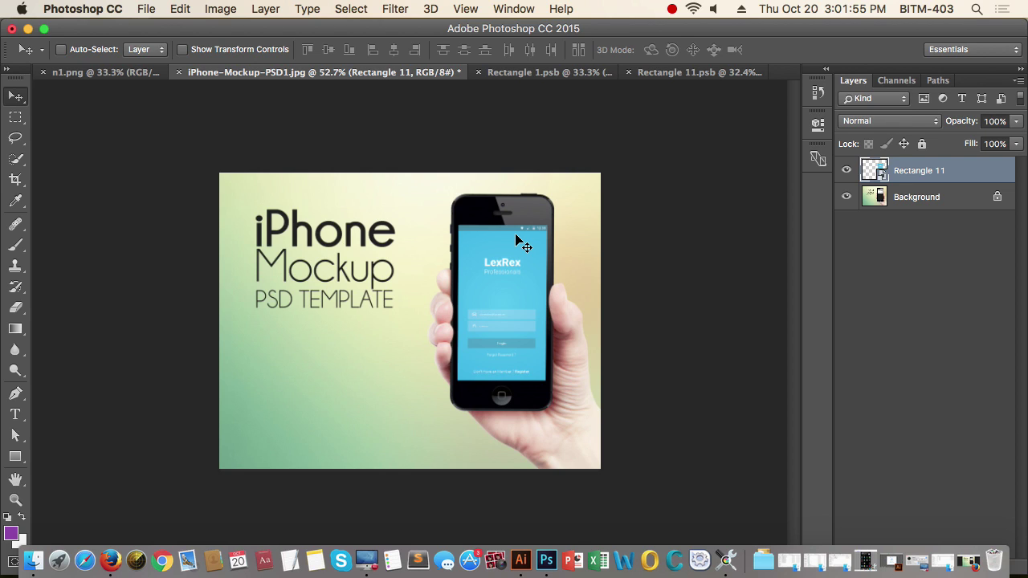
click(673, 9)
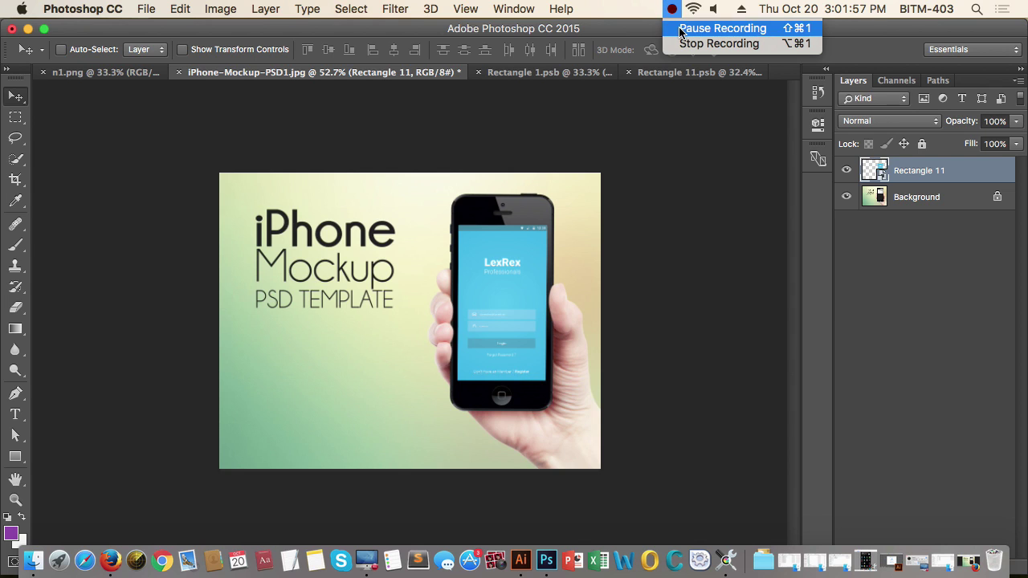
click(682, 42)
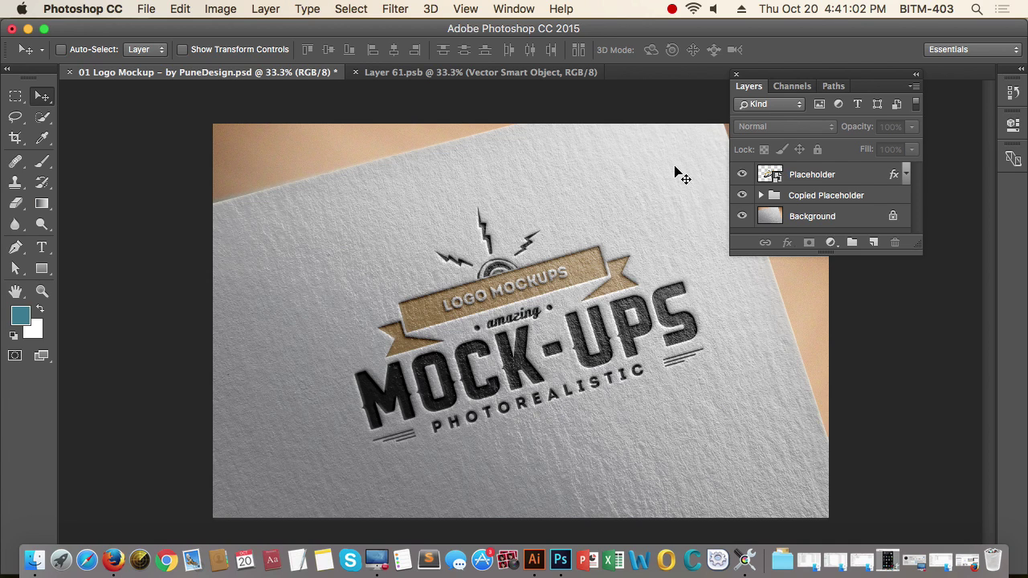
Step: Paste the Property Rich logo as a Smart Object inside the logo mockup's Placeholder smart object, enlarge it to about 186% and shift it slightly down
double_click(770, 175)
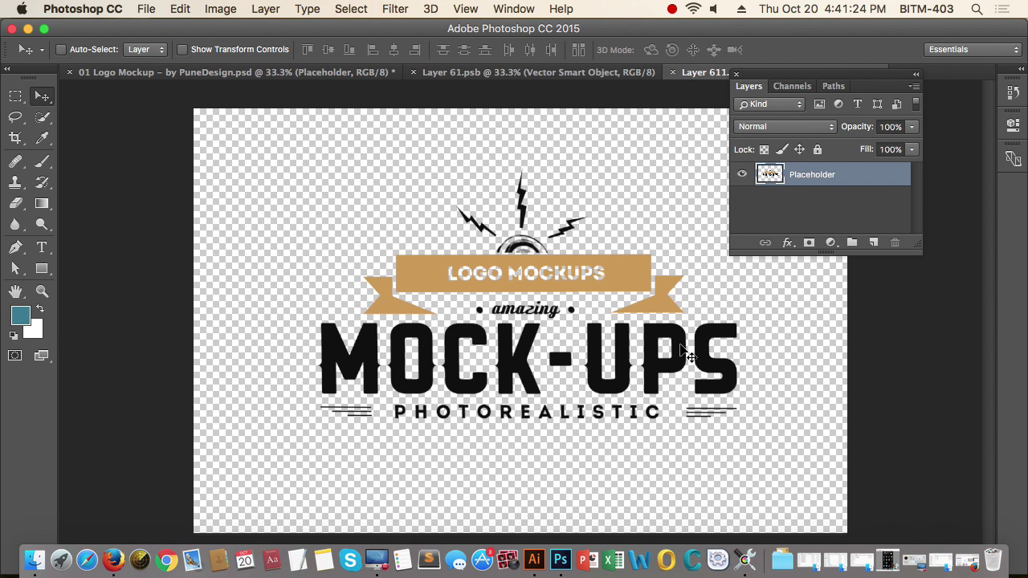
key(super+v)
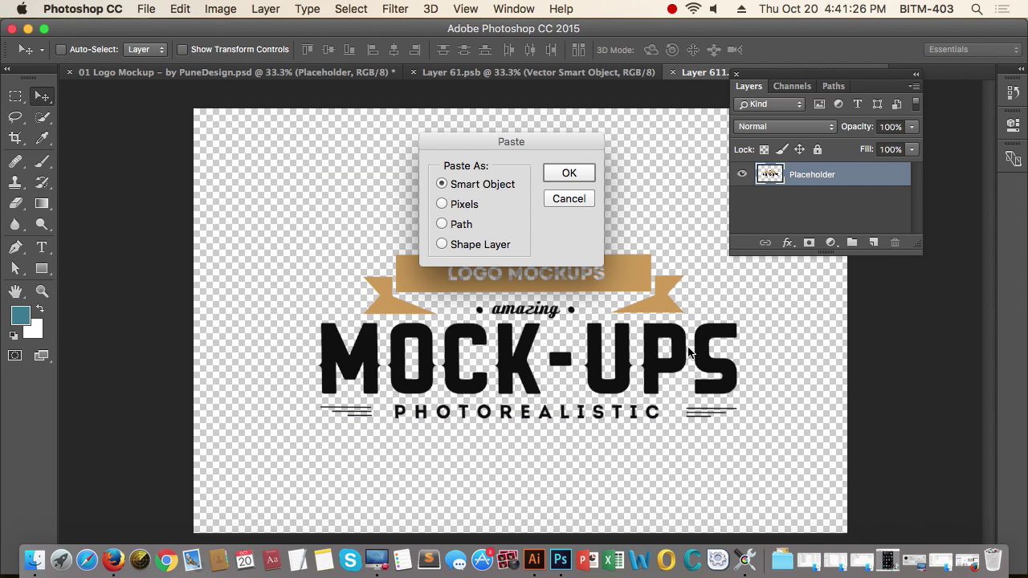
click(570, 174)
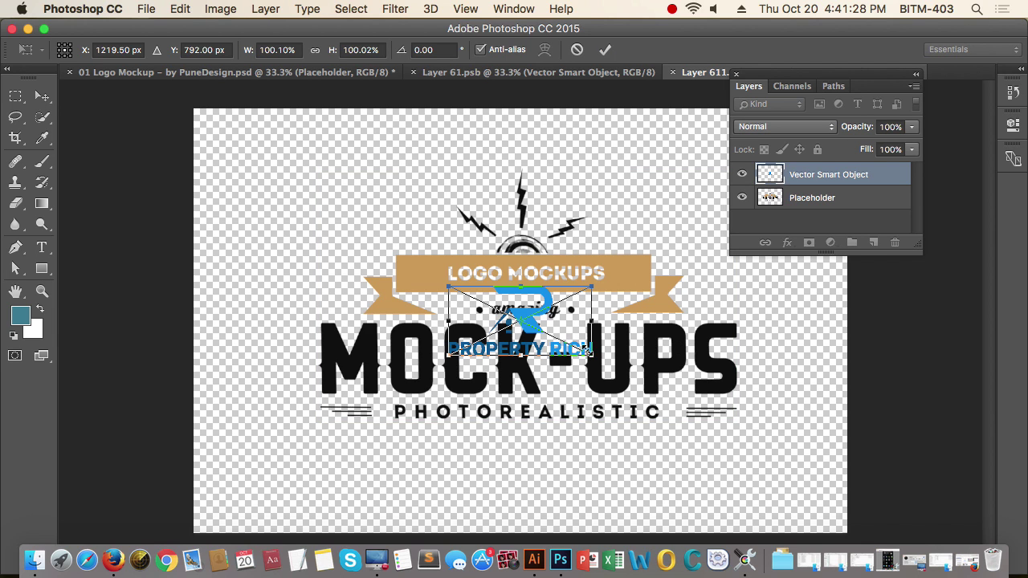
drag(592, 361, 654, 390)
drag(543, 334, 543, 351)
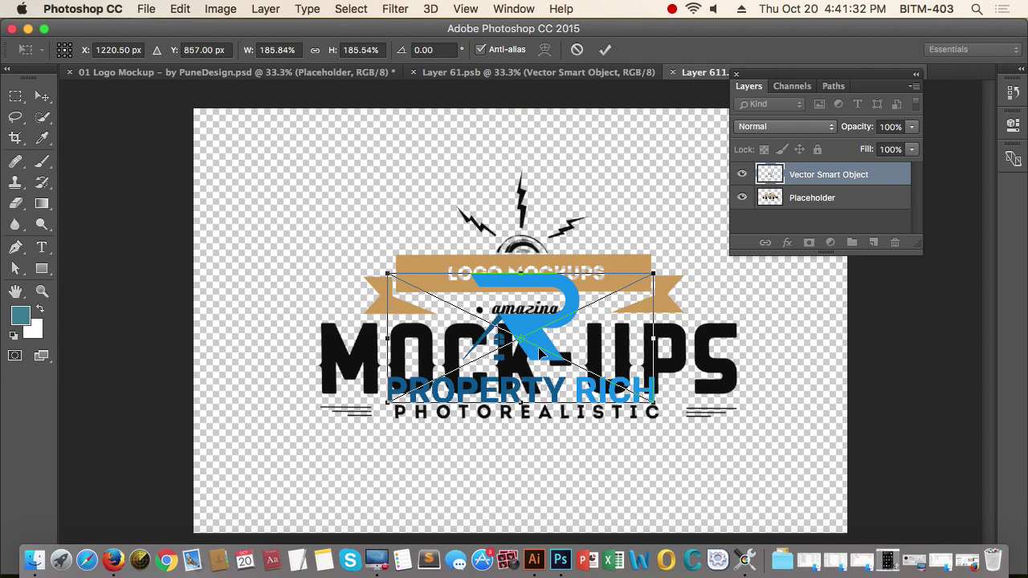
key(Return)
Step: Hide the original Placeholder artwork below the logo, save the smart object and return to the 01 Logo Mockup document
click(741, 198)
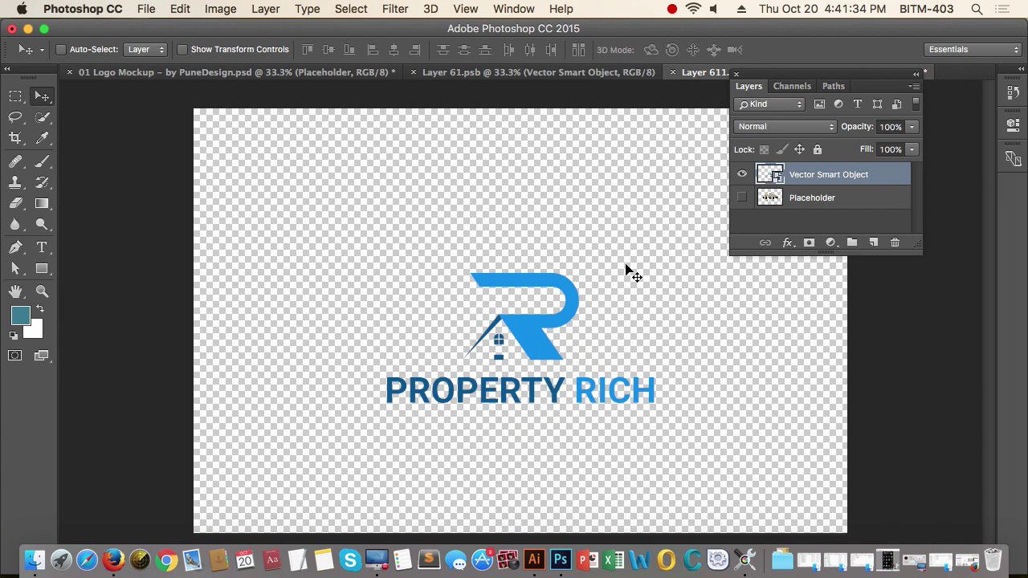
key(super+s)
click(358, 72)
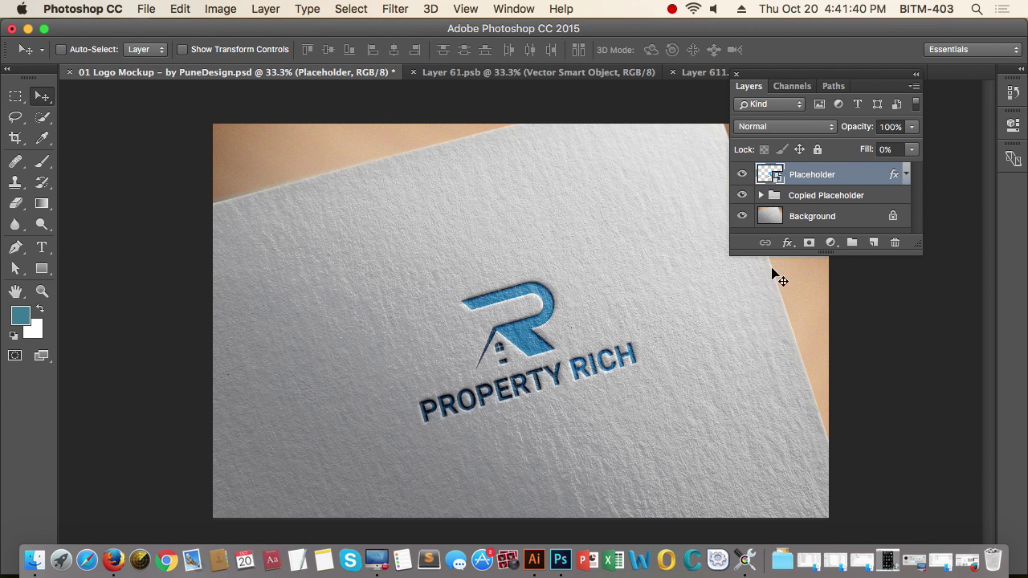
Step: Try a white Color Overlay at 58% opacity on the Placeholder layer
click(786, 243)
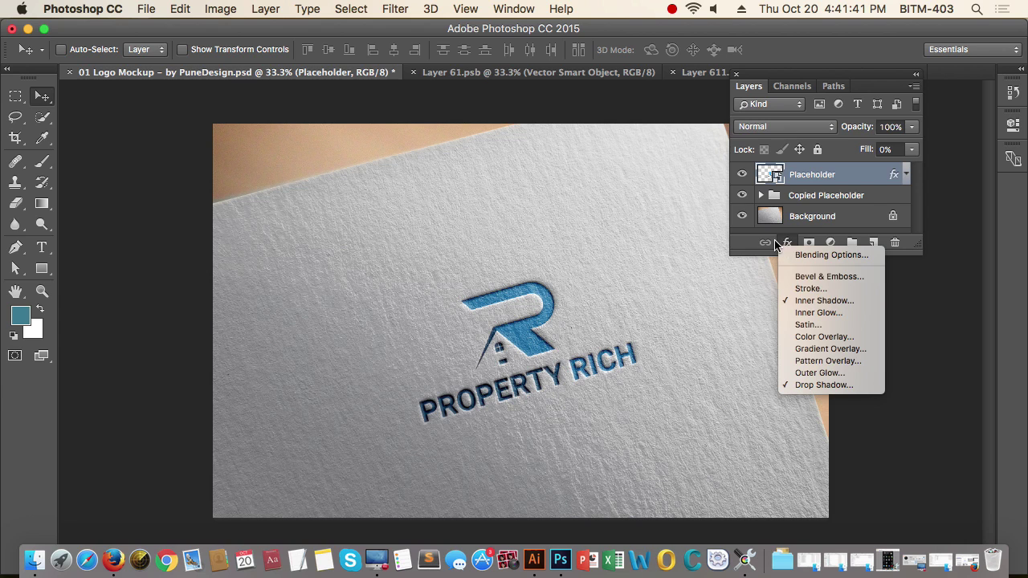
click(810, 339)
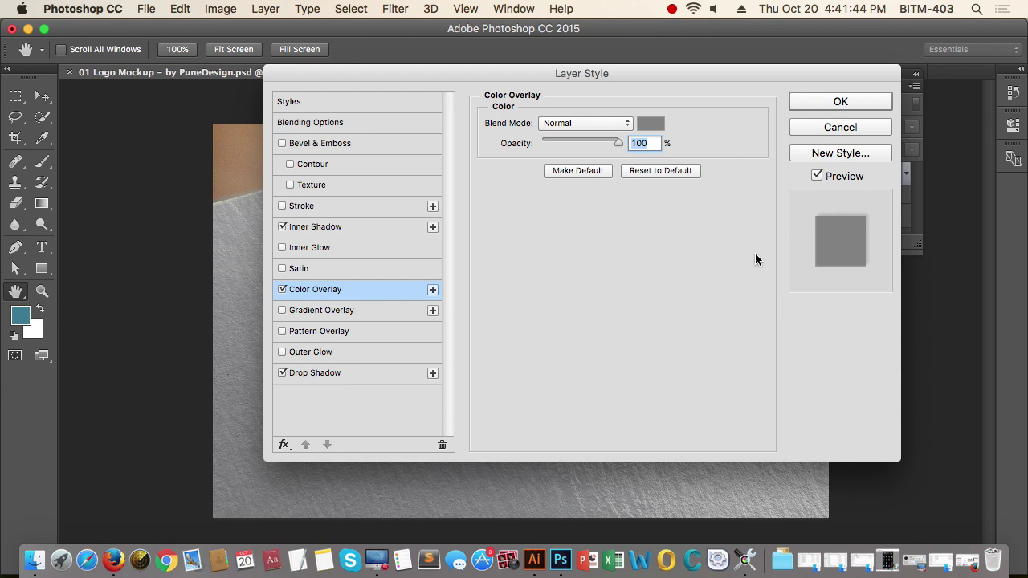
click(650, 122)
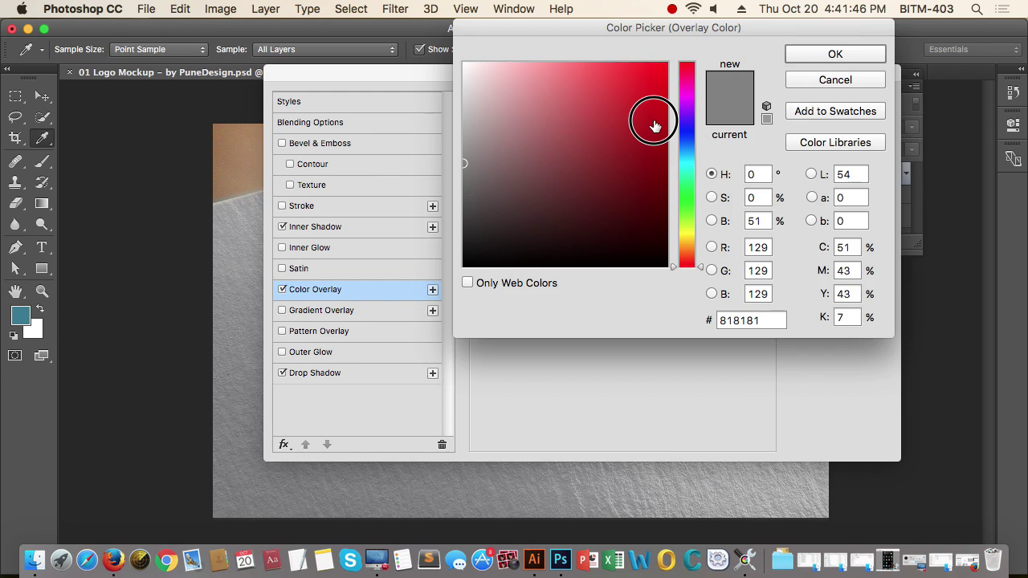
click(653, 121)
drag(654, 120, 464, 61)
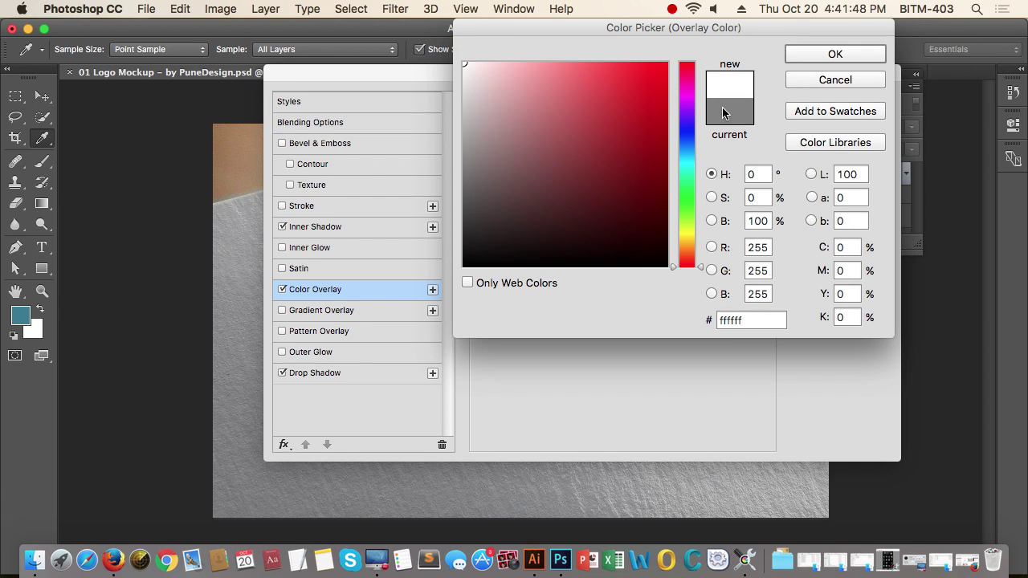
click(827, 54)
drag(617, 143, 586, 143)
click(840, 102)
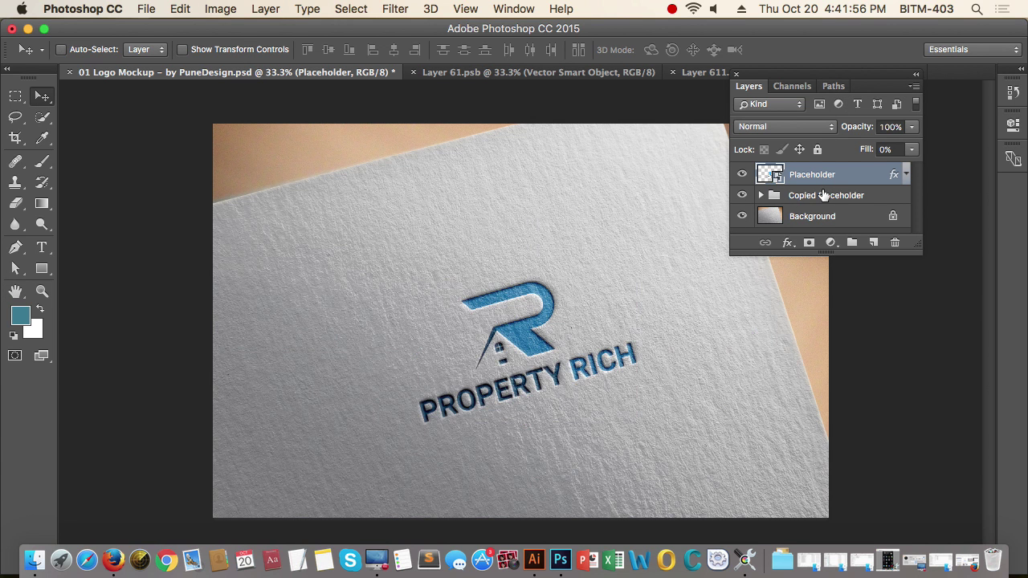
Step: Unlock the Background layer and apply a white Color Overlay at 58% opacity to it
click(840, 218)
click(892, 215)
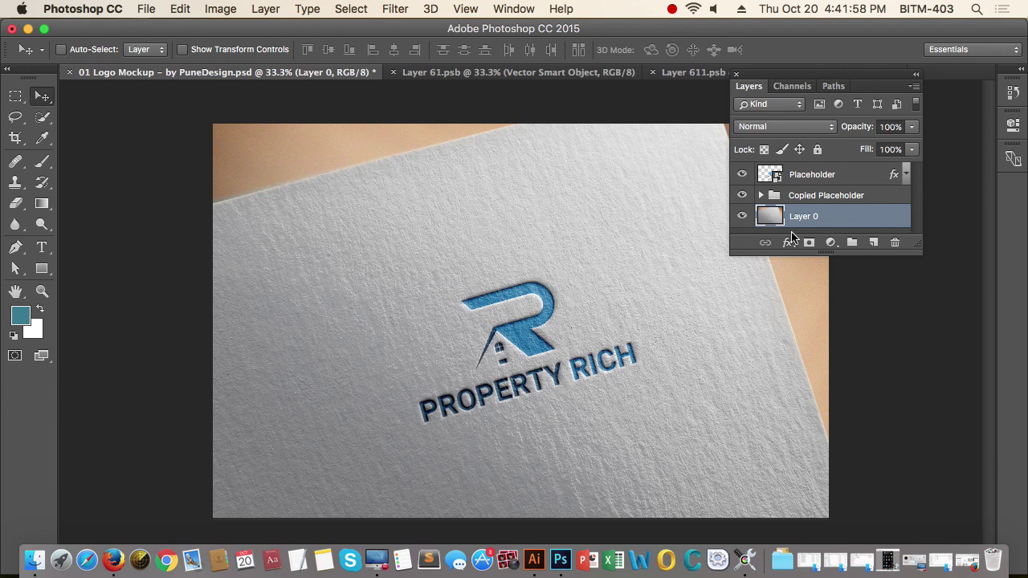
click(787, 242)
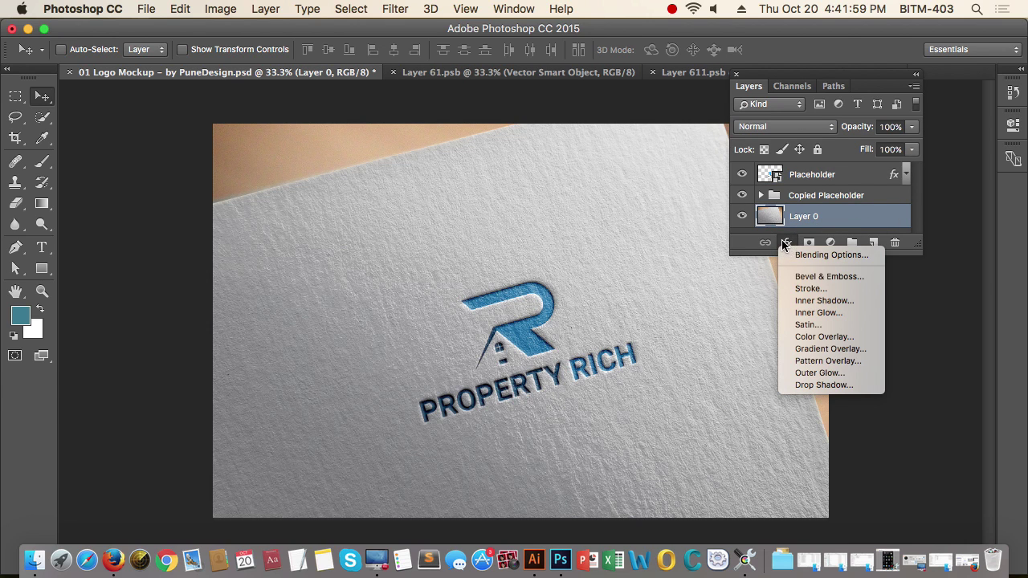
click(815, 336)
click(827, 101)
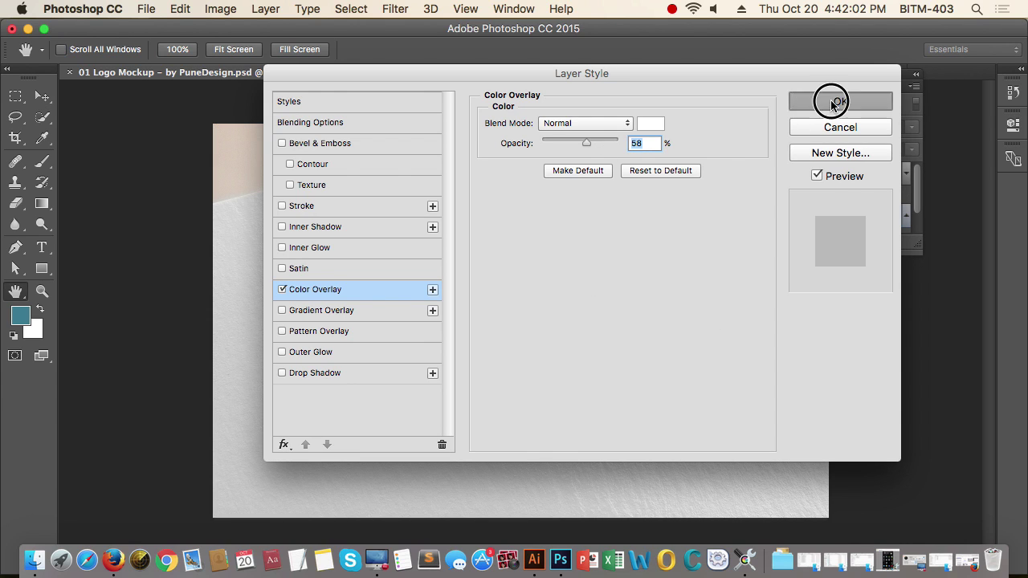